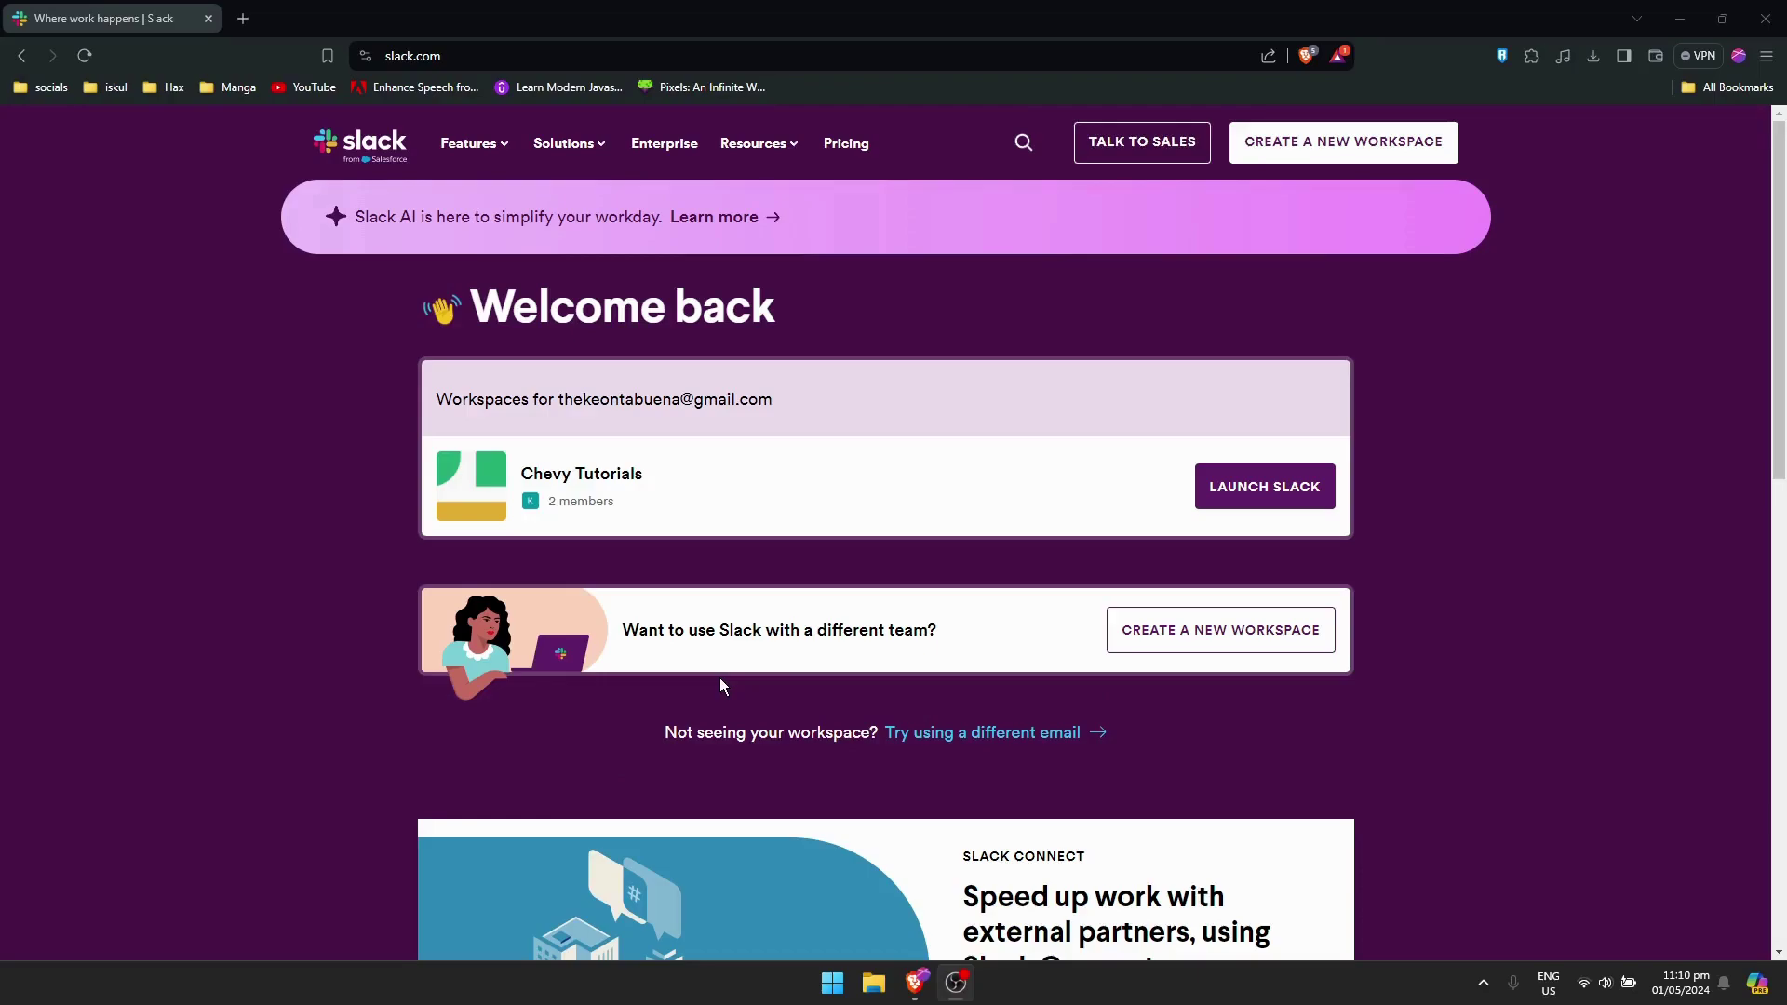
Step: Start creating a new workspace and set its company or team name to Test
left_click(1261, 640)
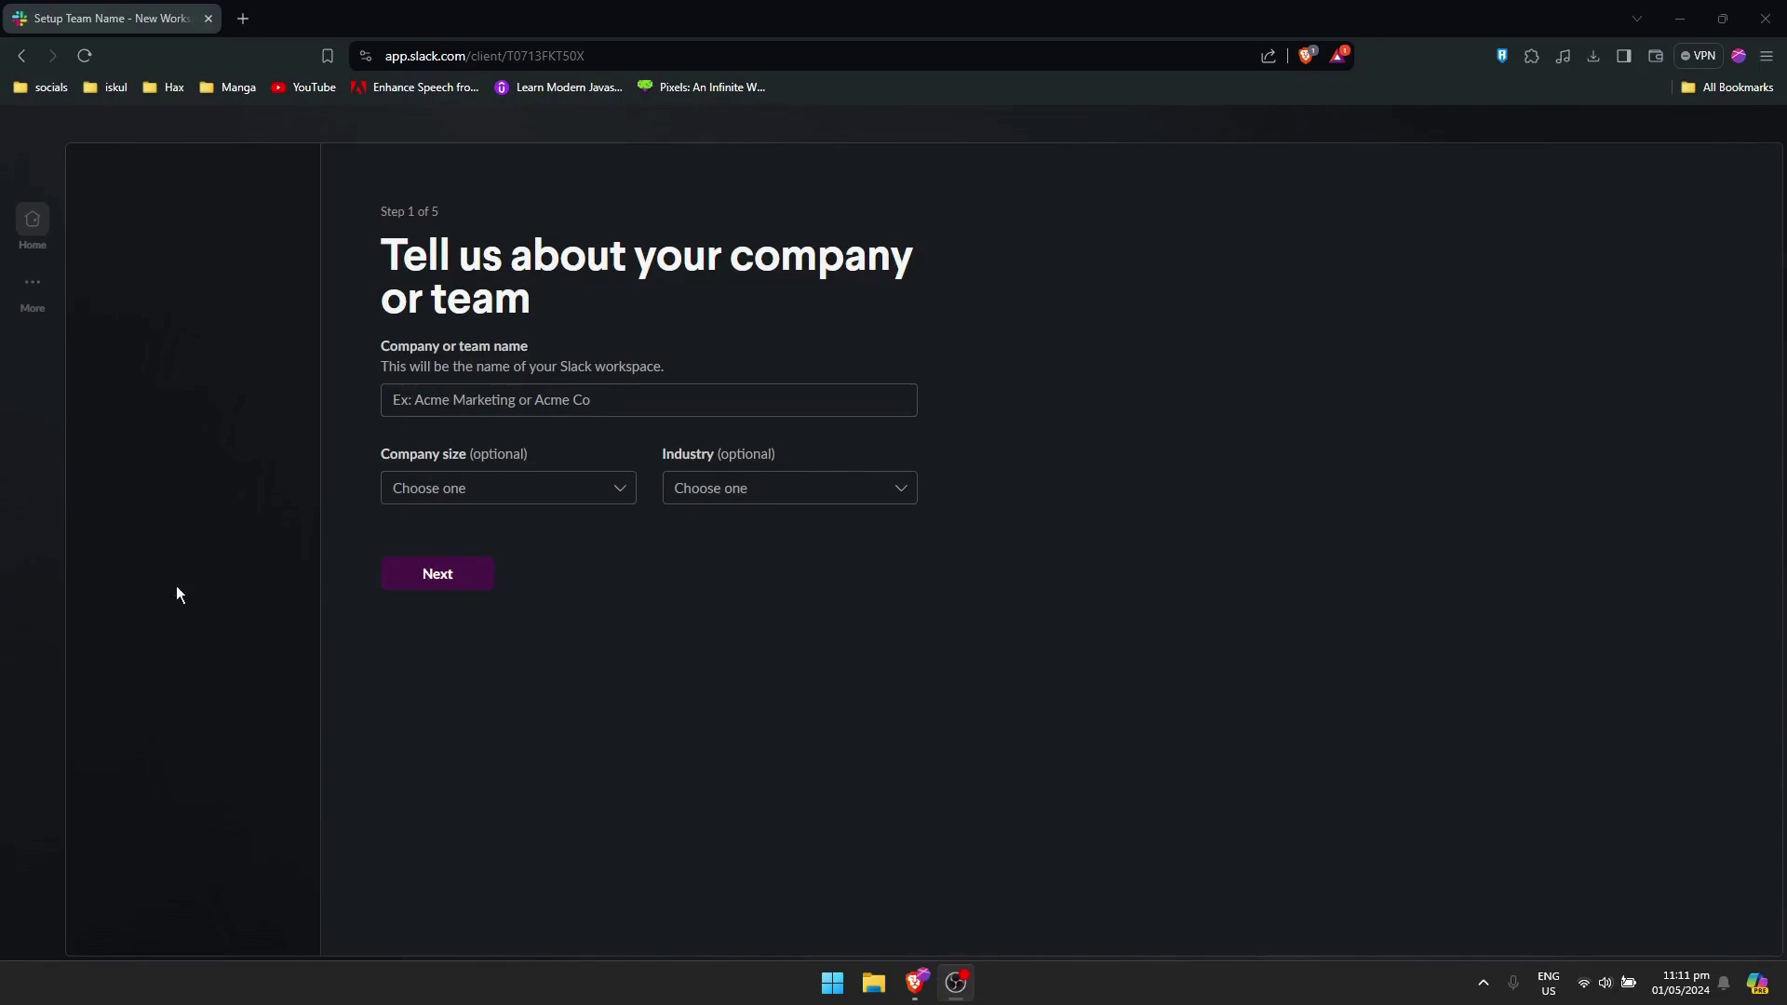
left_click(470, 405)
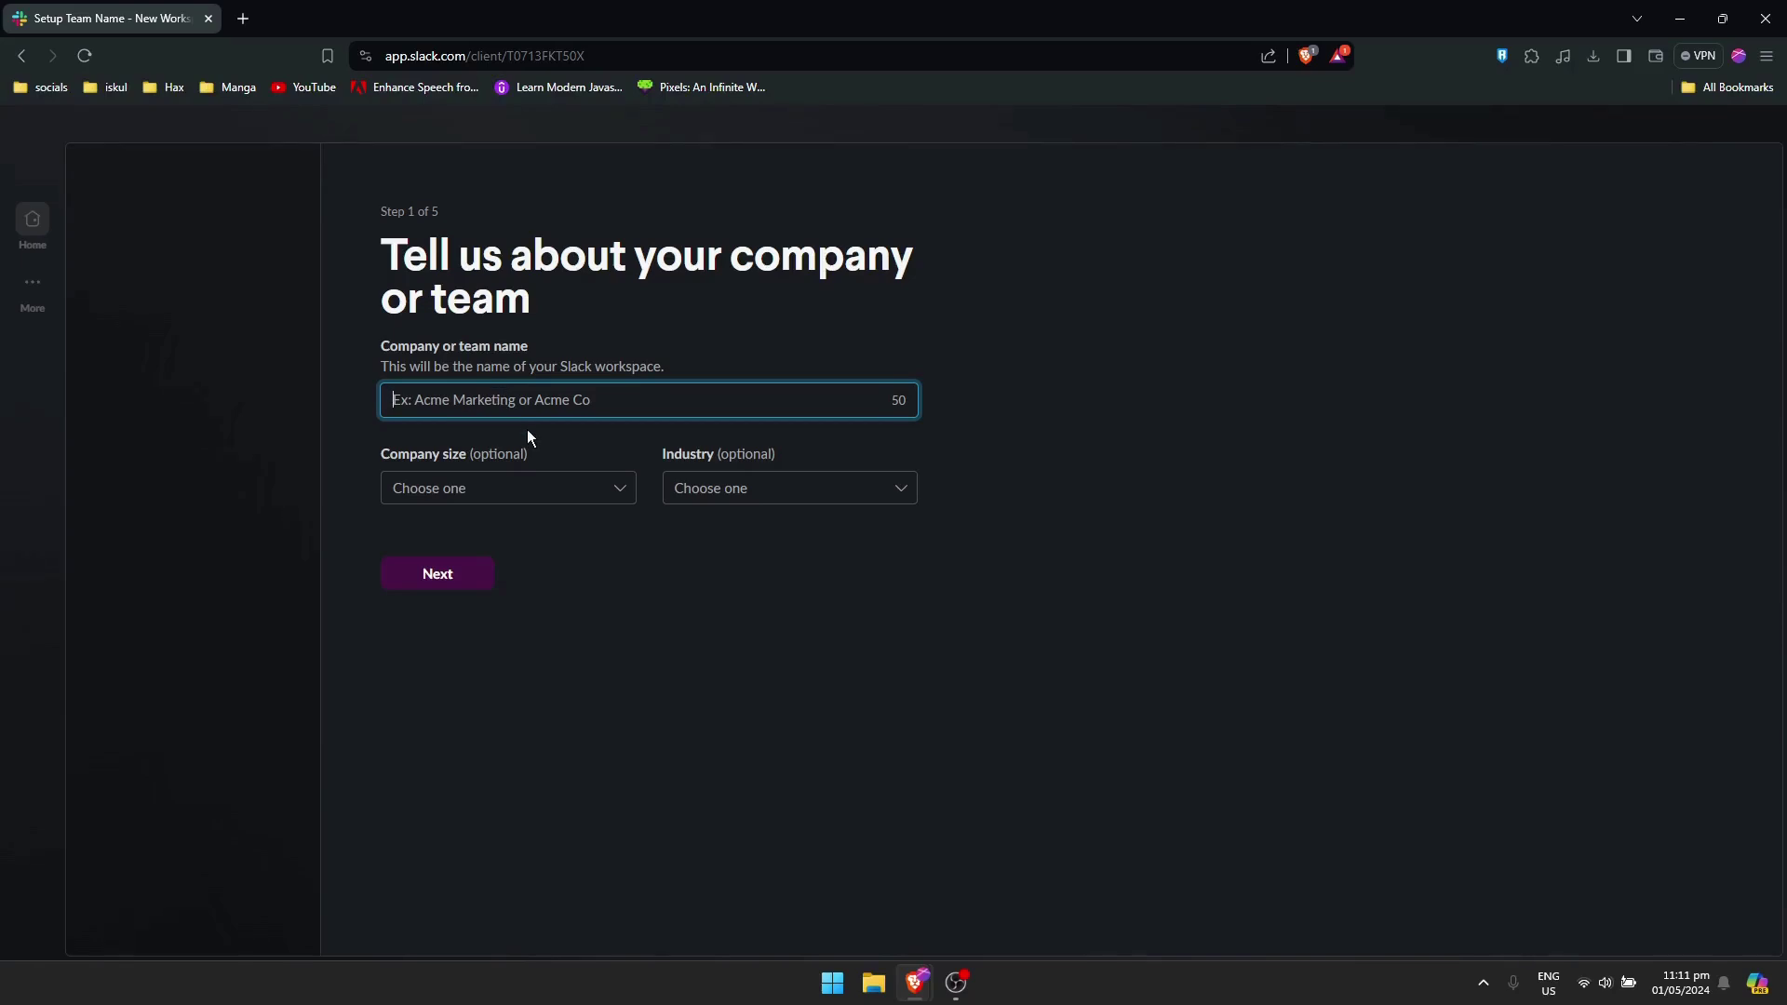
type("Test")
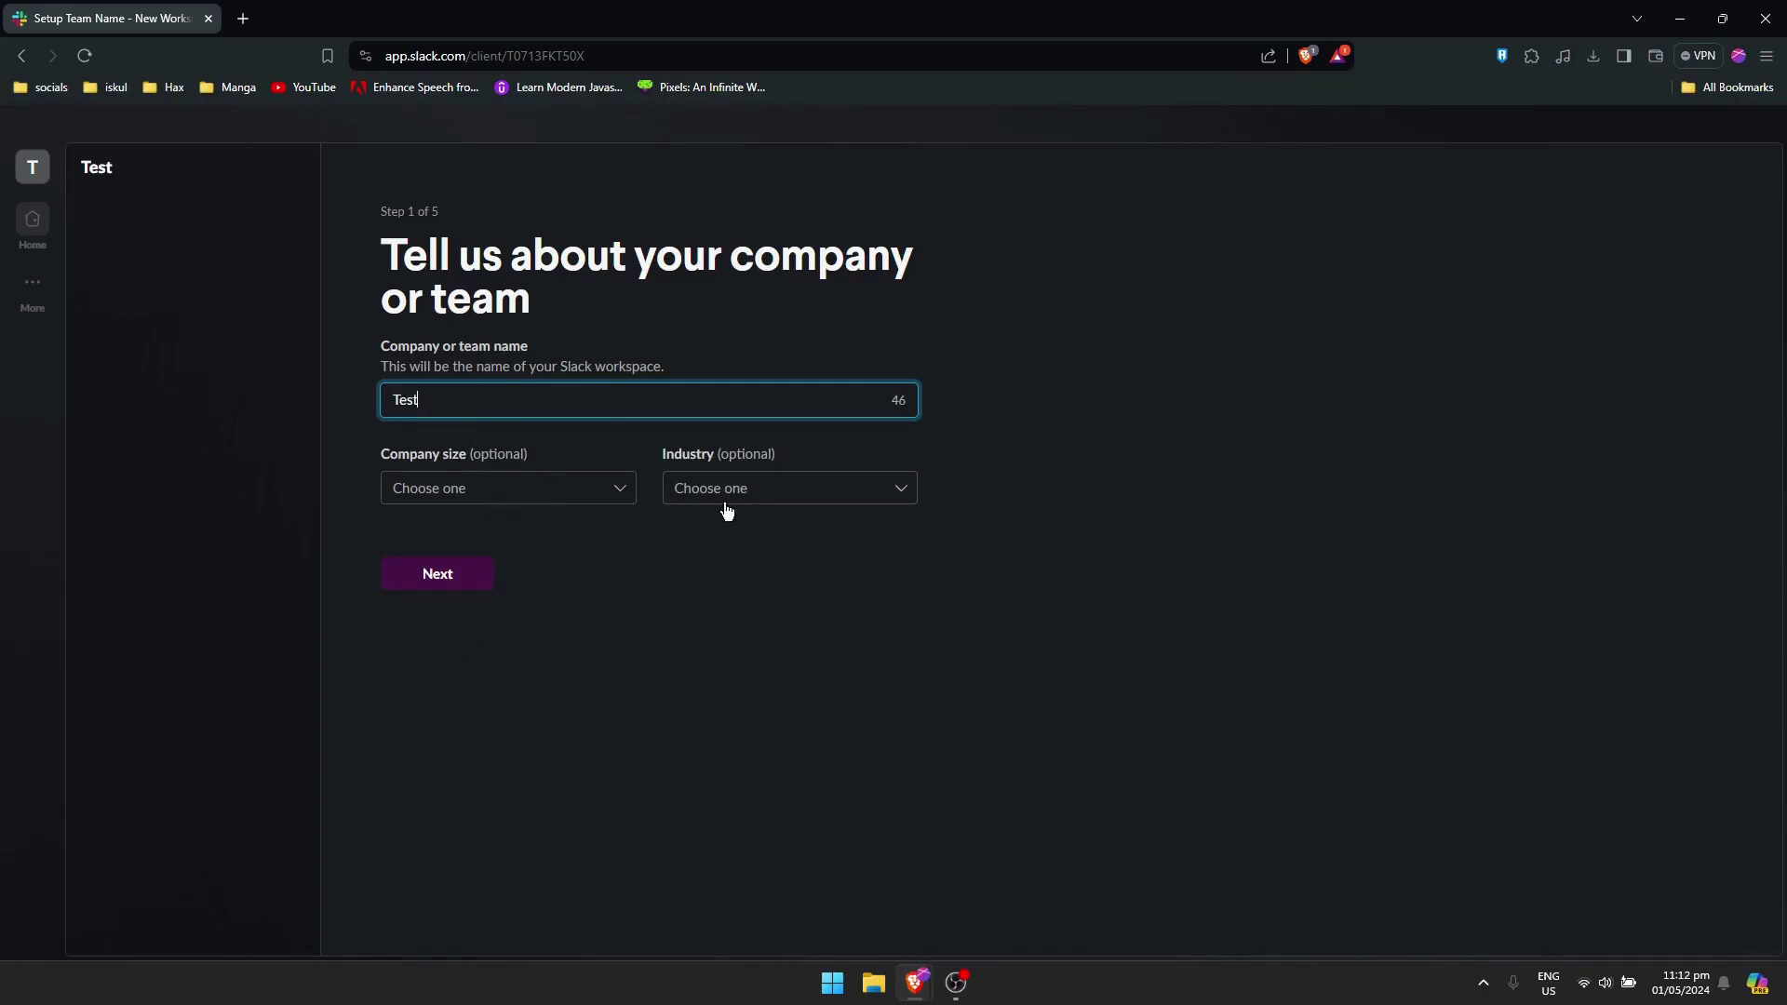
Step: View the company size and industry choices, leave both unset, and continue to the profile setup
left_click(570, 487)
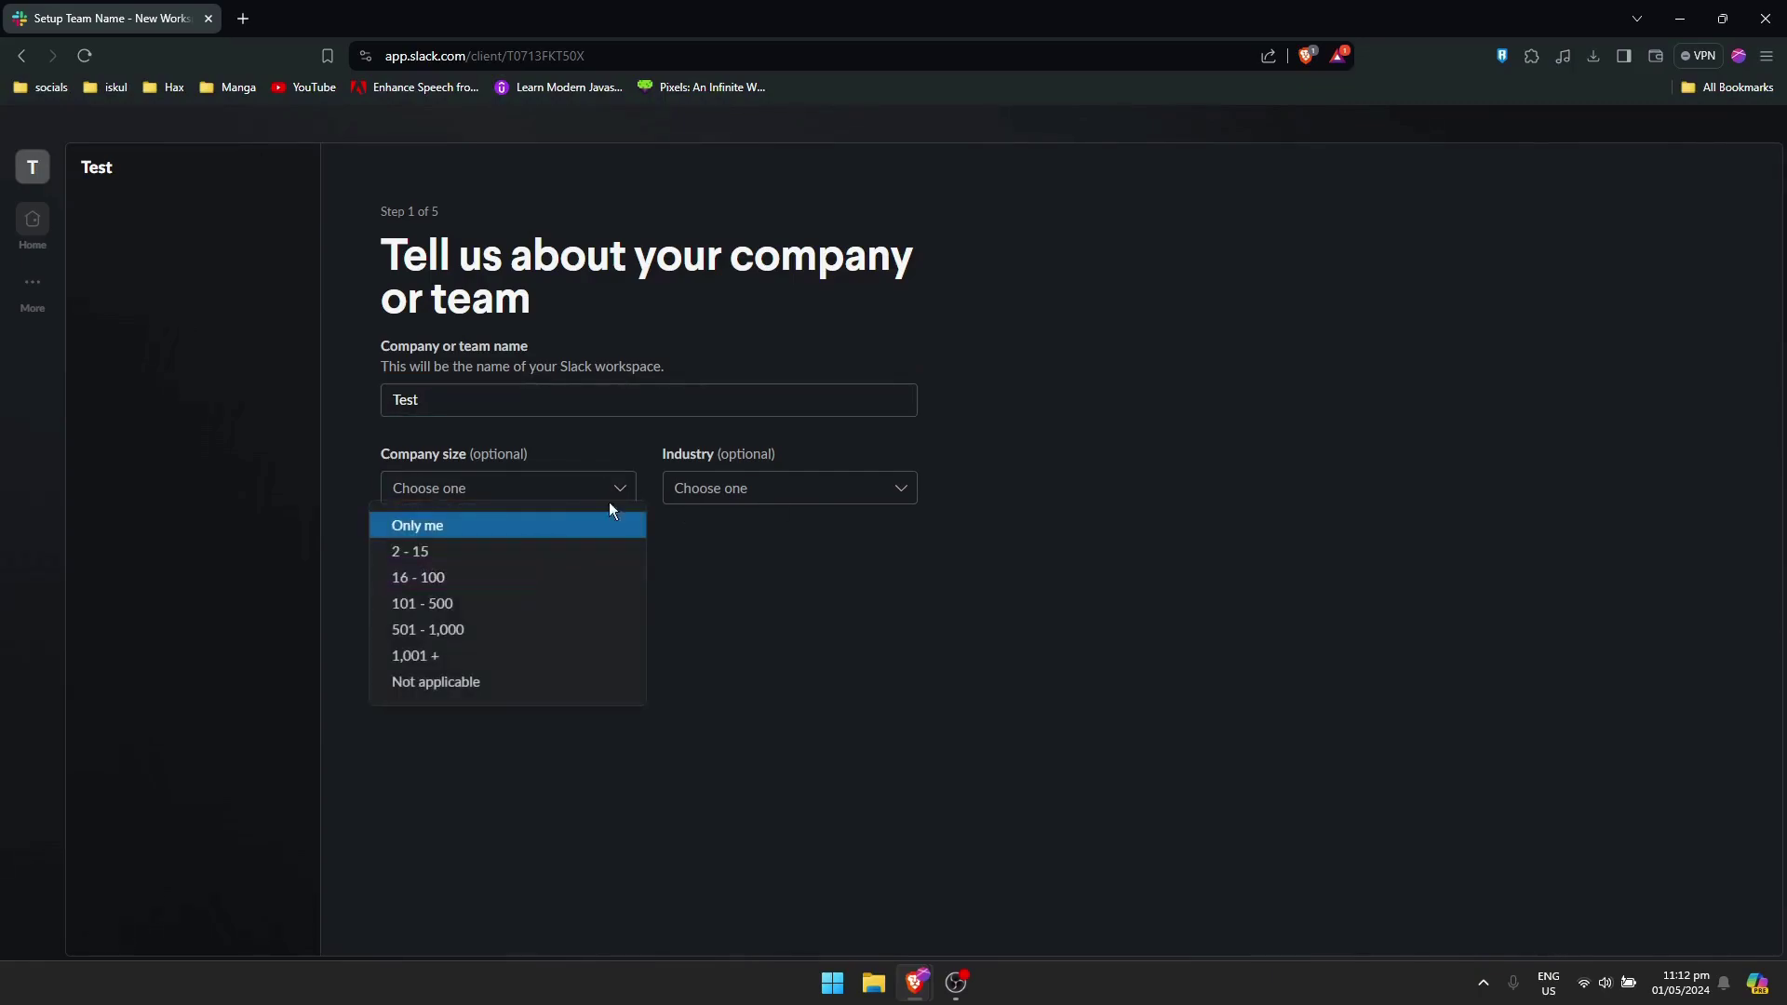
left_click(538, 486)
left_click(763, 479)
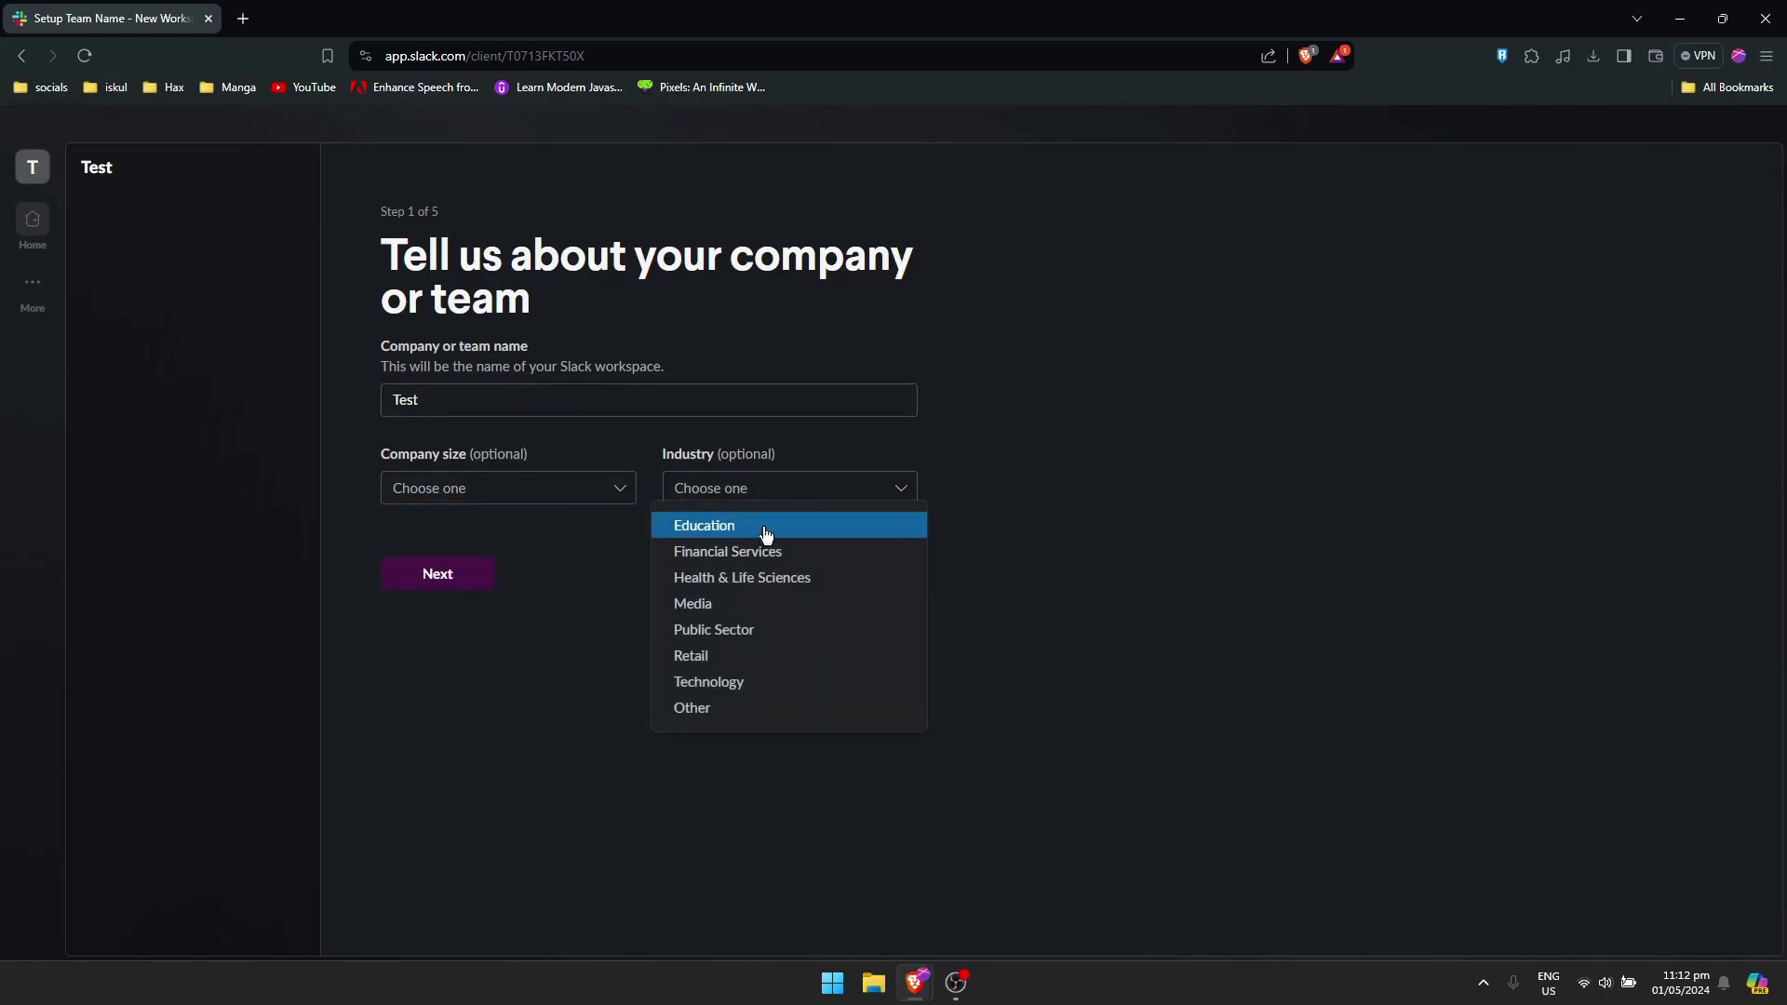
left_click(793, 494)
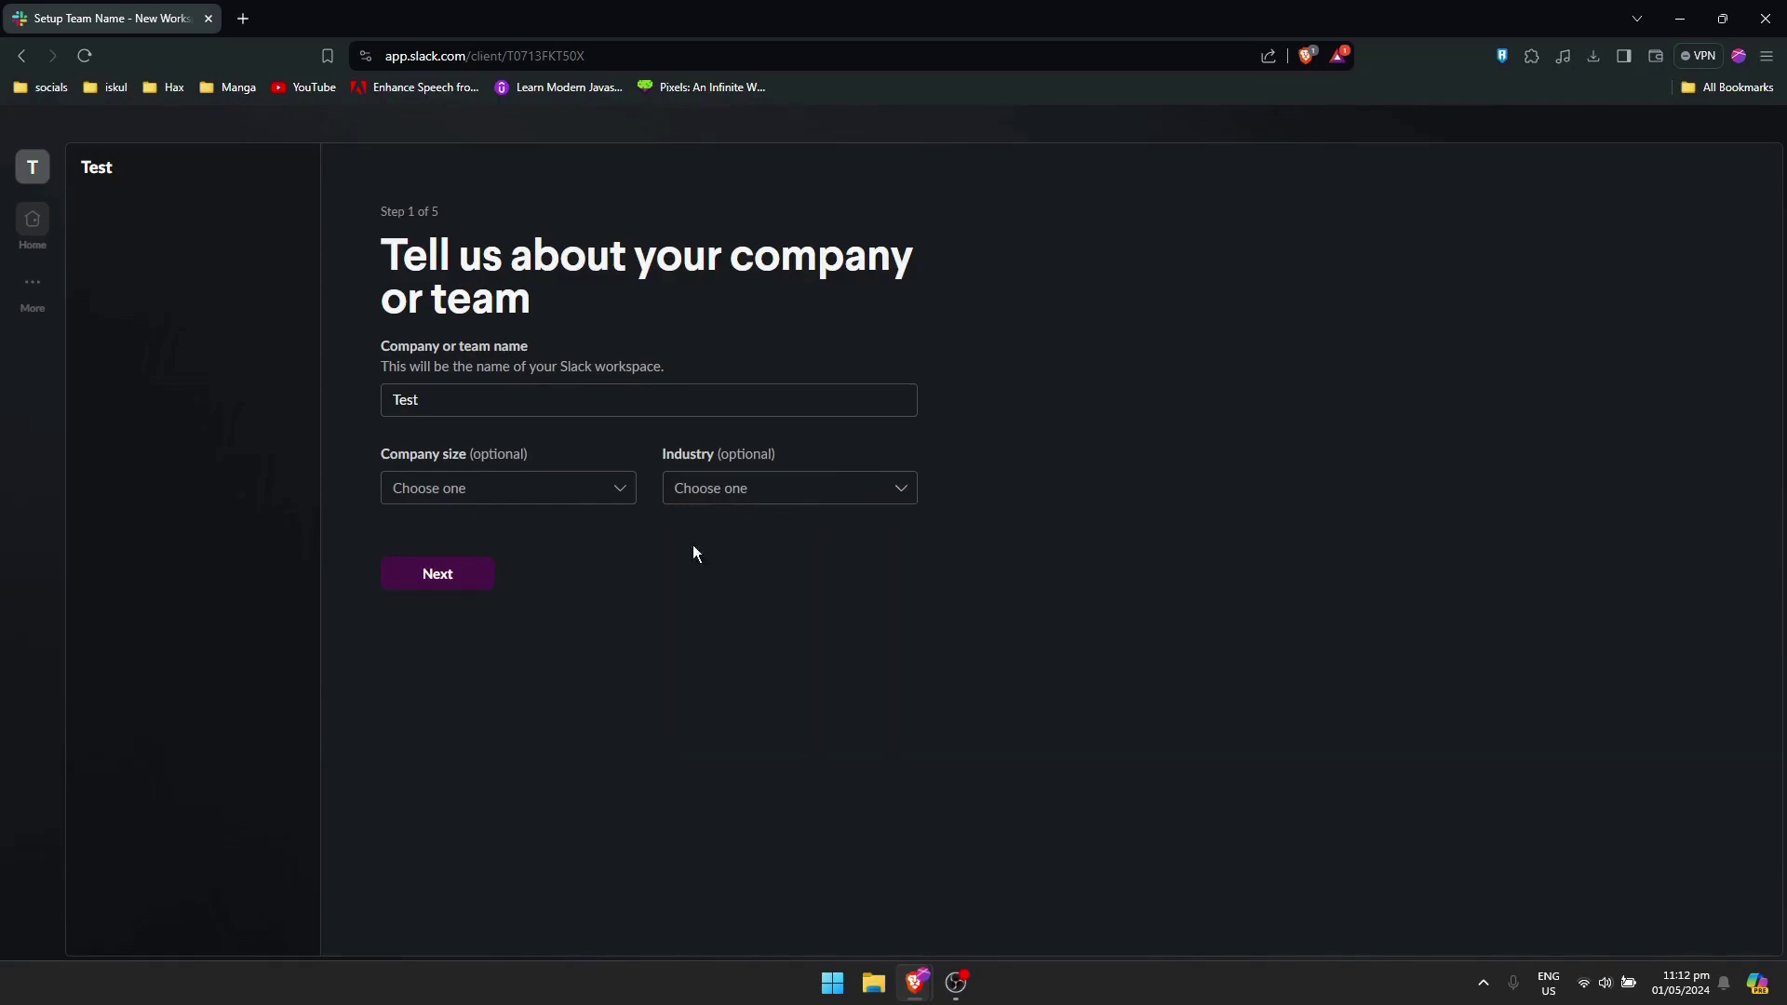
left_click(438, 577)
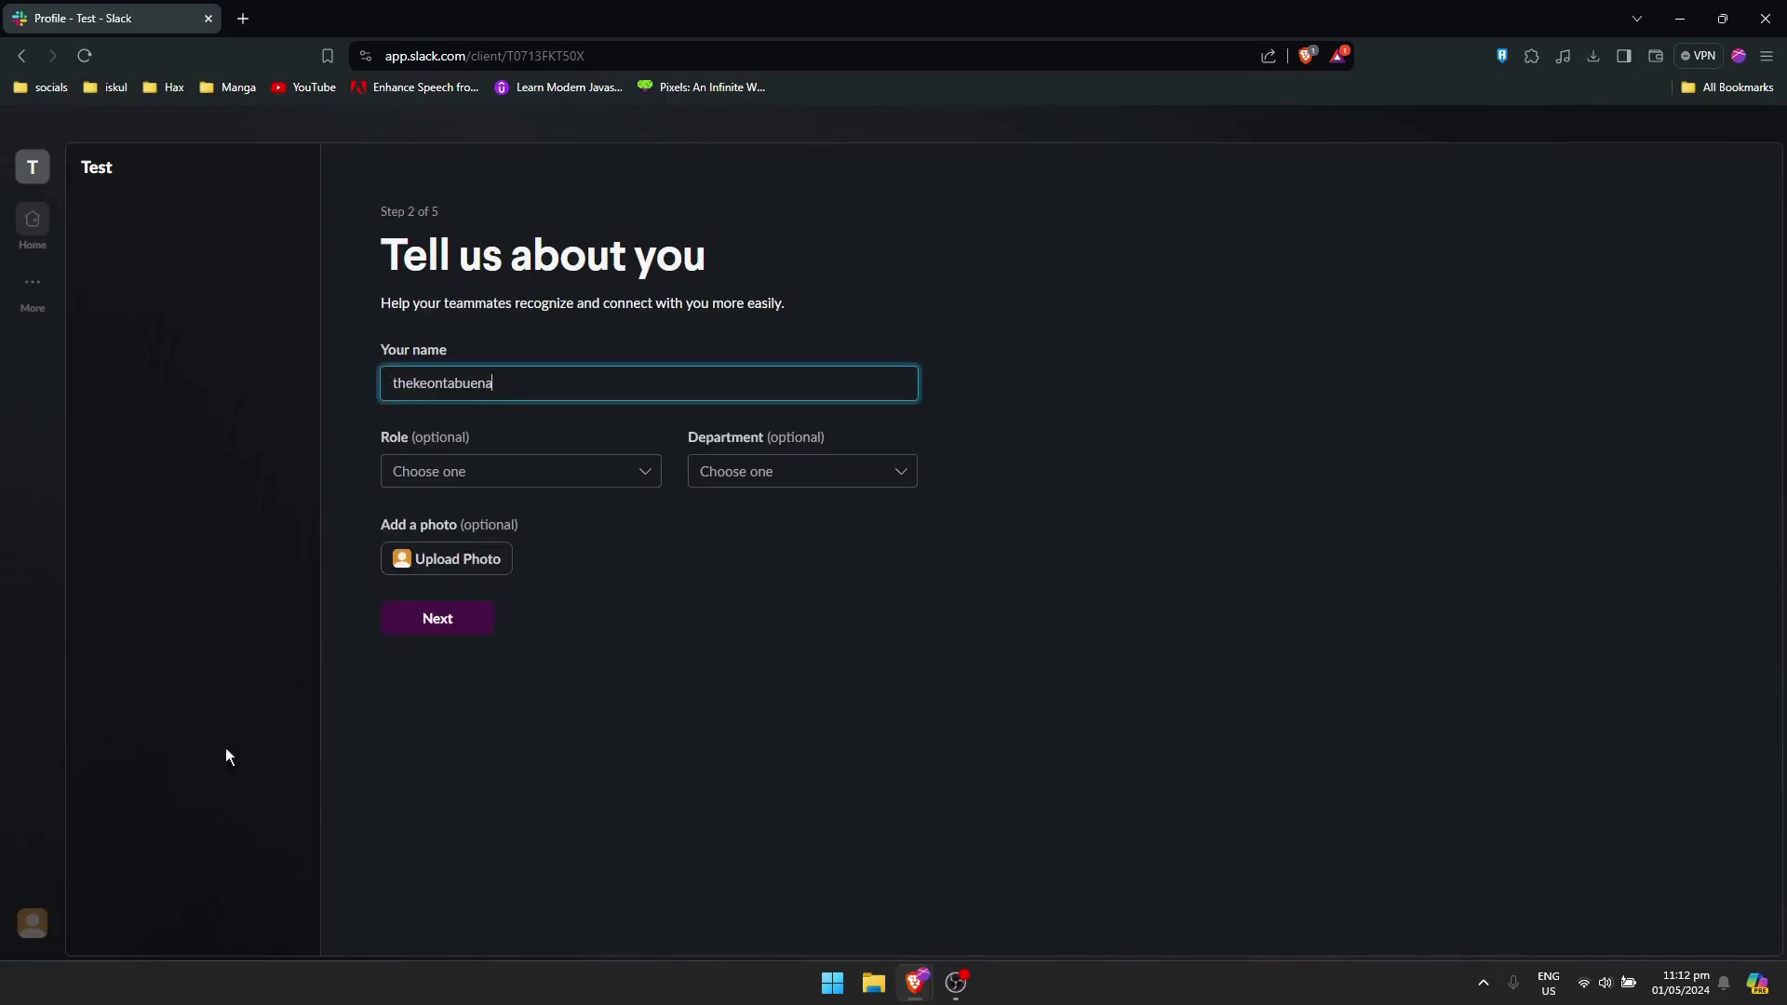
Step: Replace the prefilled profile name with the user's own display name
left_click_drag(522, 373, 304, 387)
key("BackSpace")
type("chevykt")
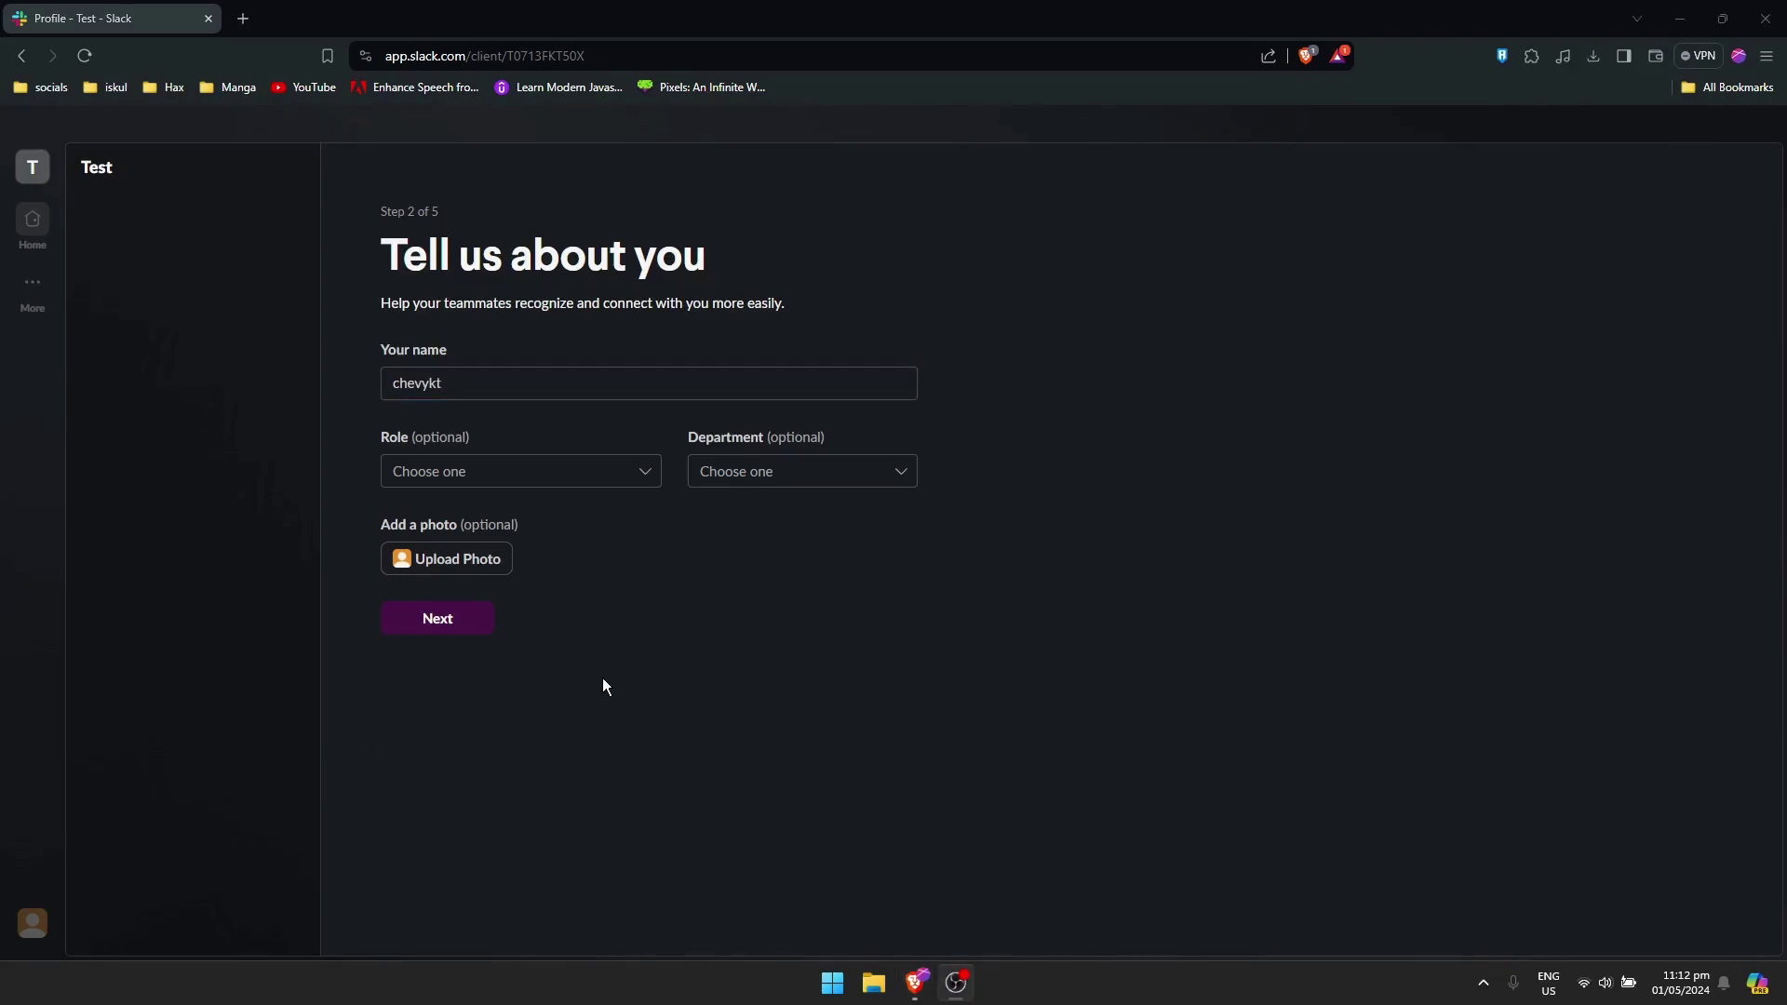
left_click(509, 477)
left_click(491, 382)
key("BackSpace")
key("BackSpace")
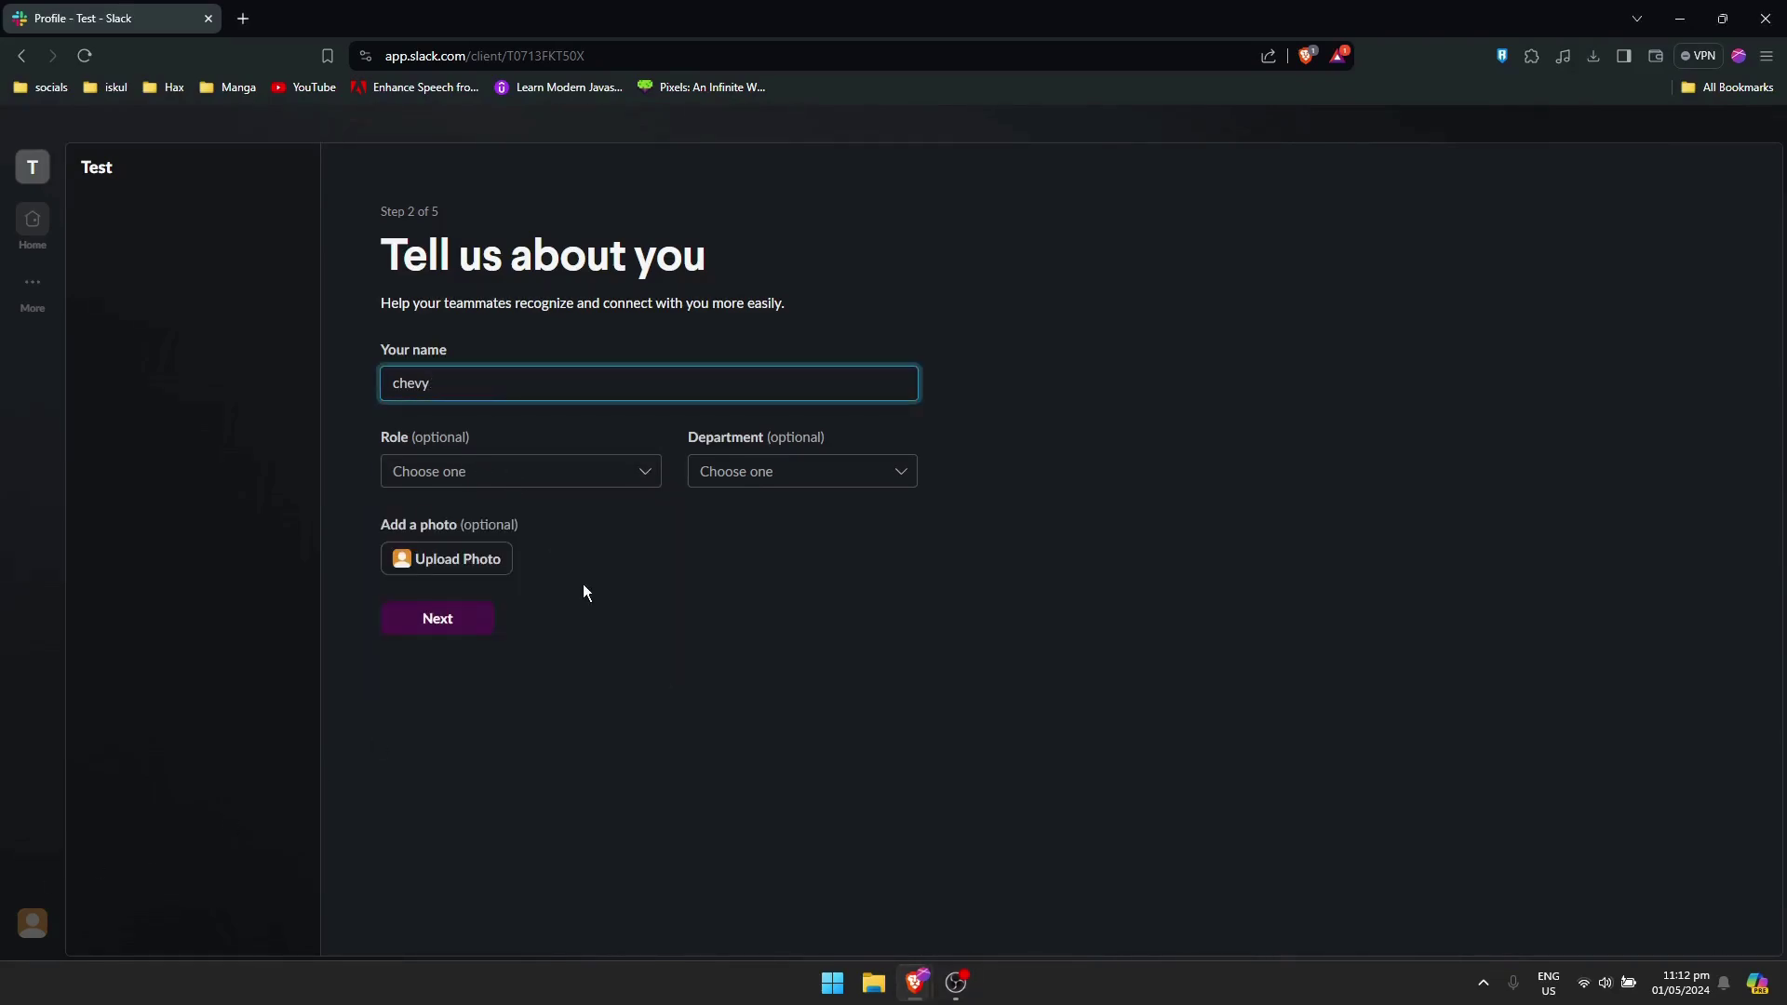
Step: Set the role to Contractor / Freelancer and the department to Marketing, and continue without a photo
left_click(575, 475)
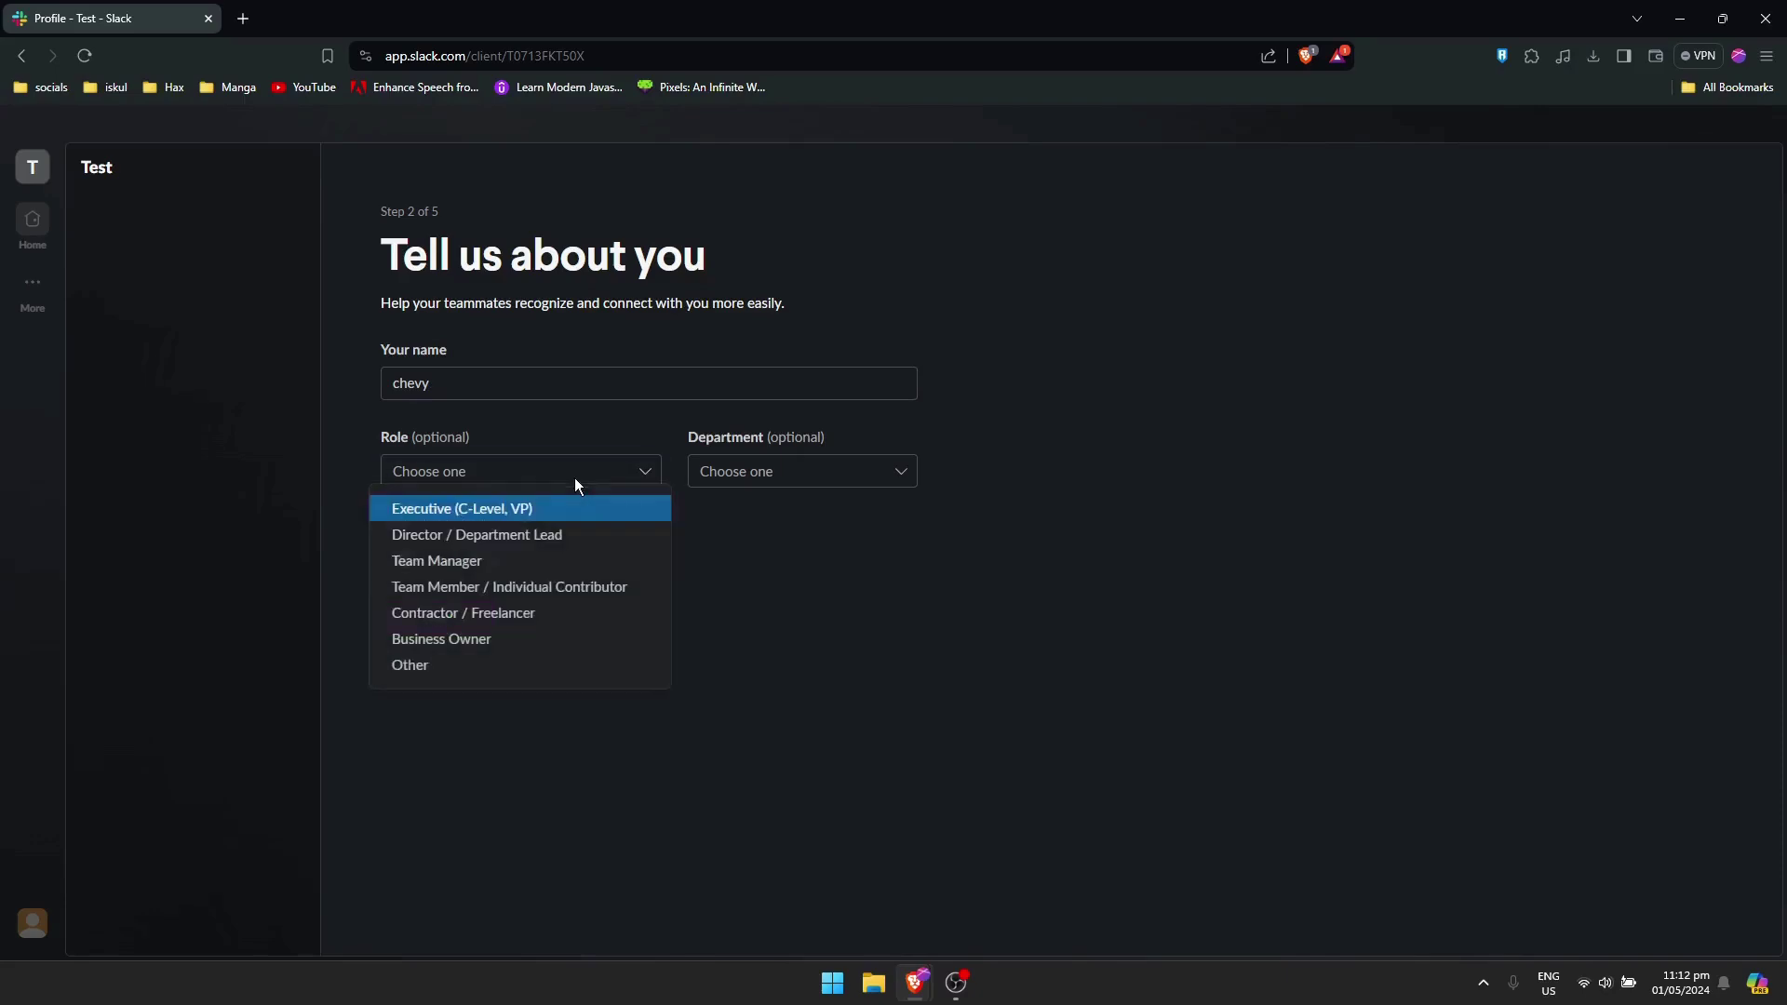
left_click(509, 622)
left_click(813, 475)
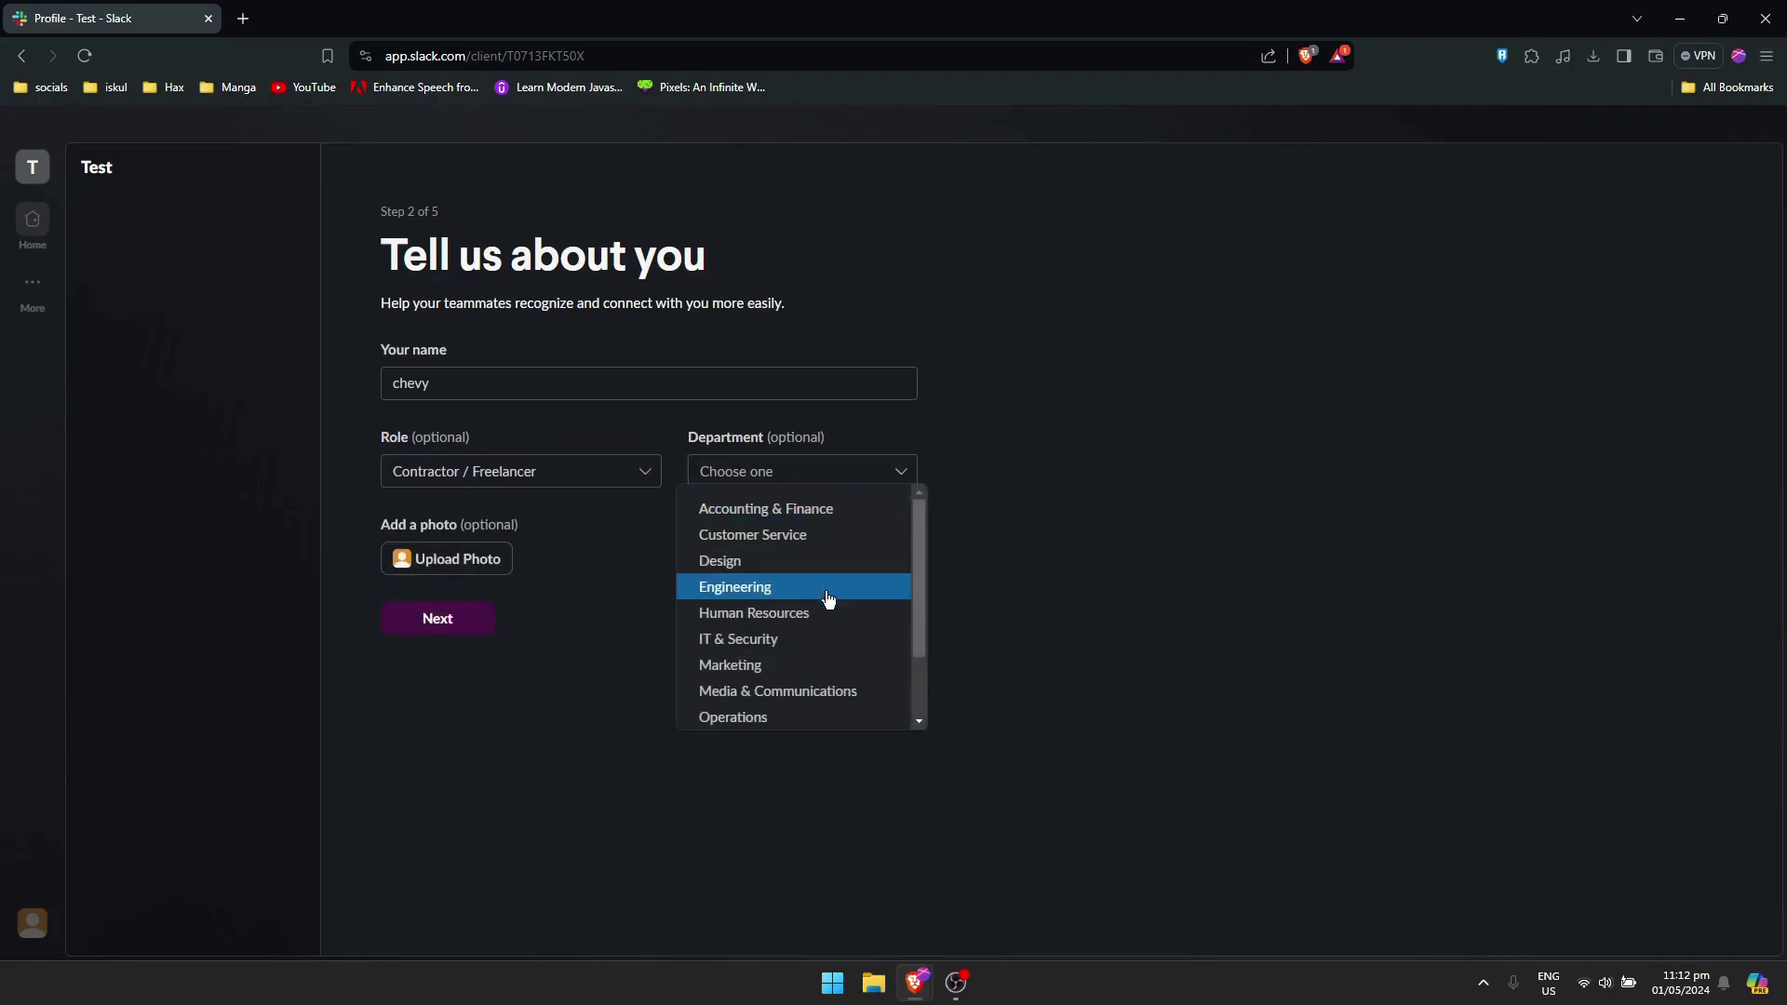
scroll(791, 605, "down", 2)
scroll(750, 631, "up", 2)
scroll(810, 666, "down", 2)
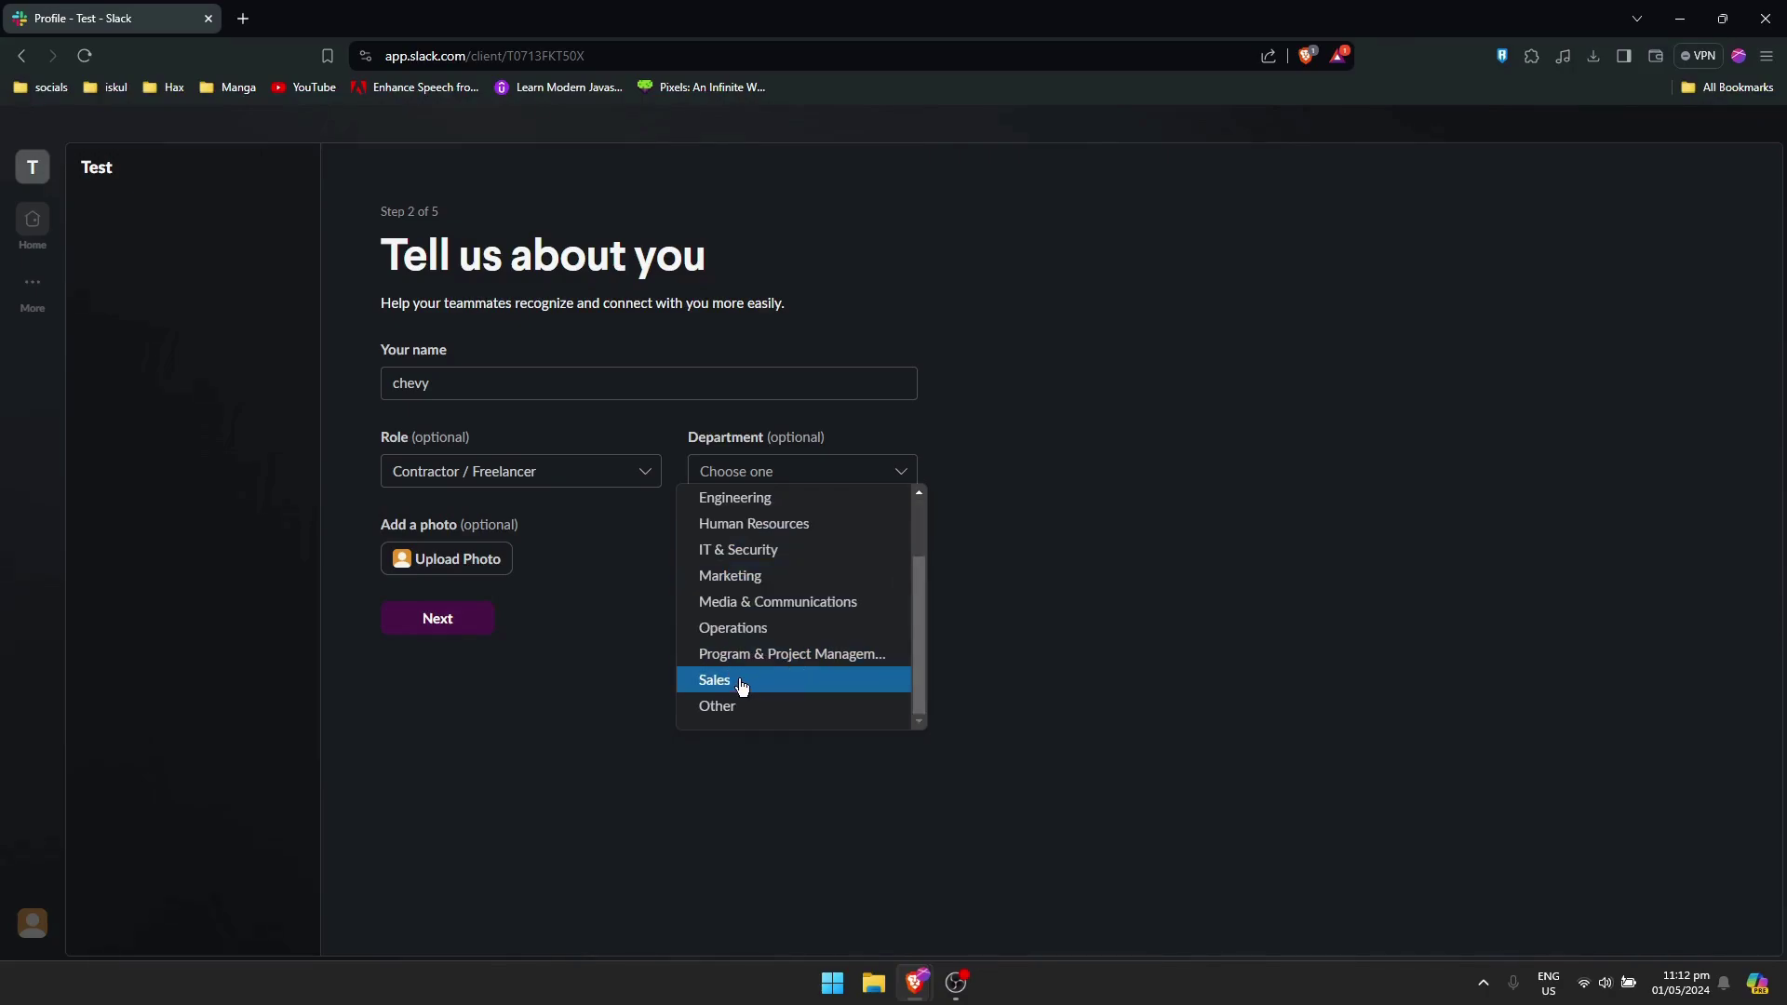
left_click(733, 578)
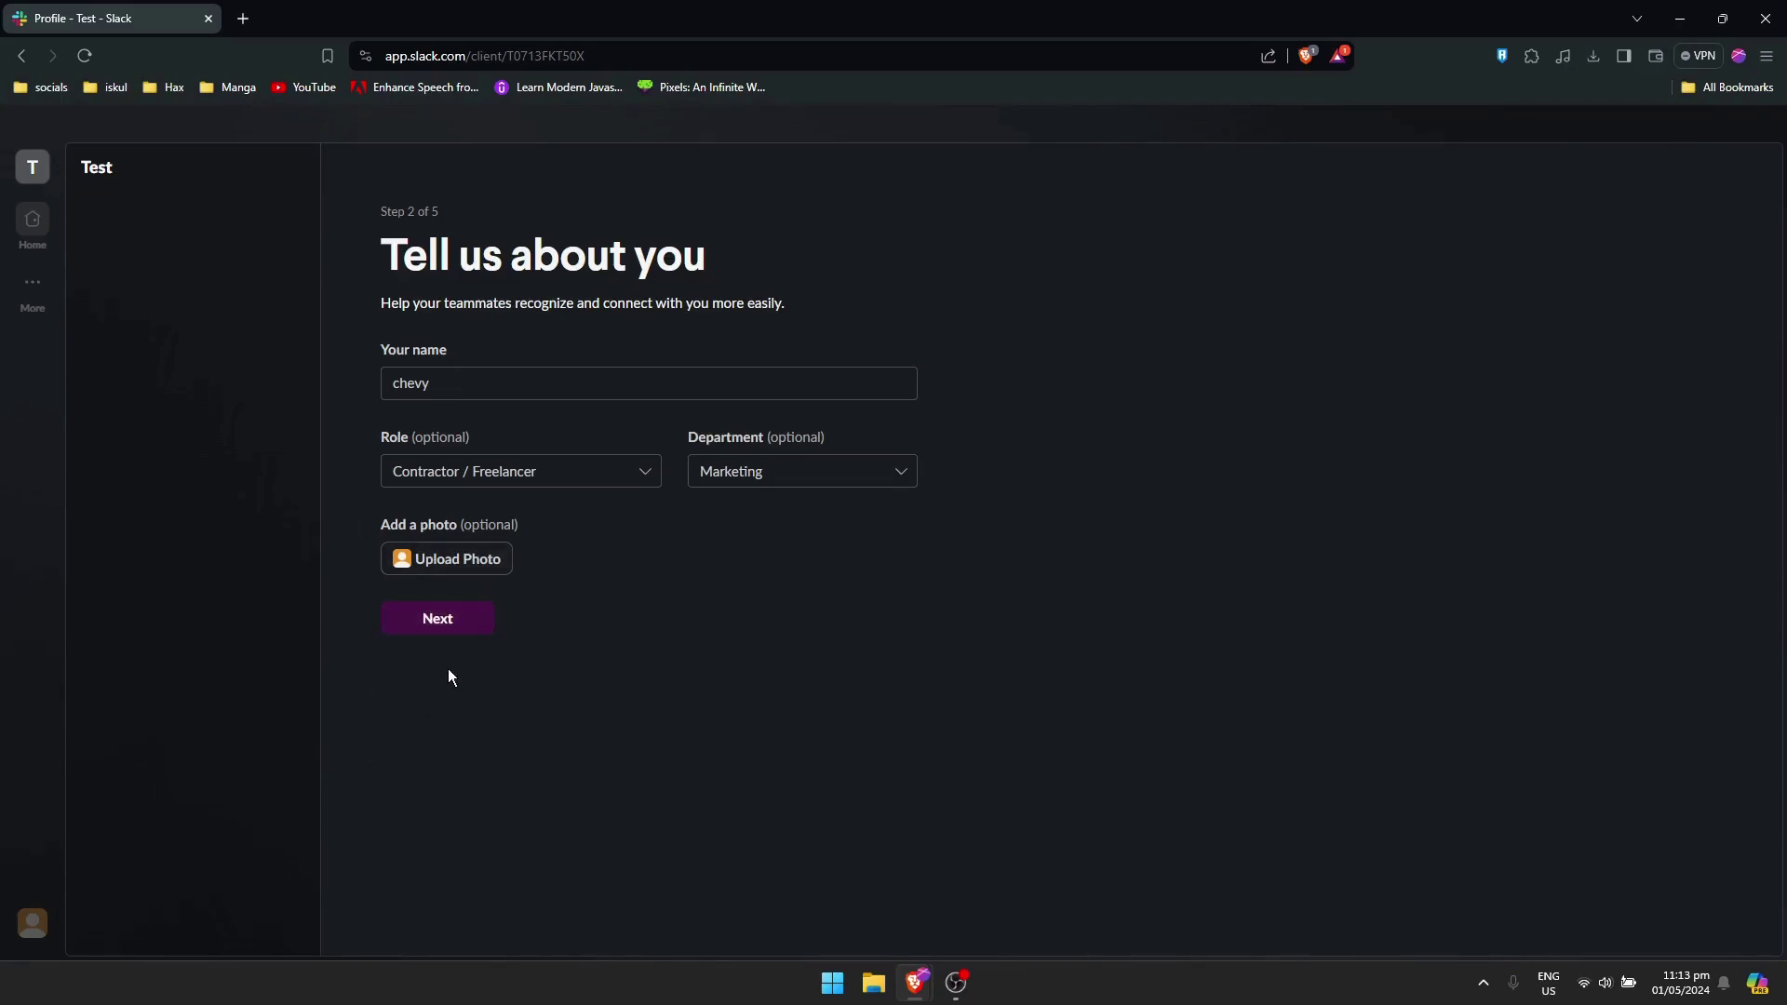
left_click(464, 627)
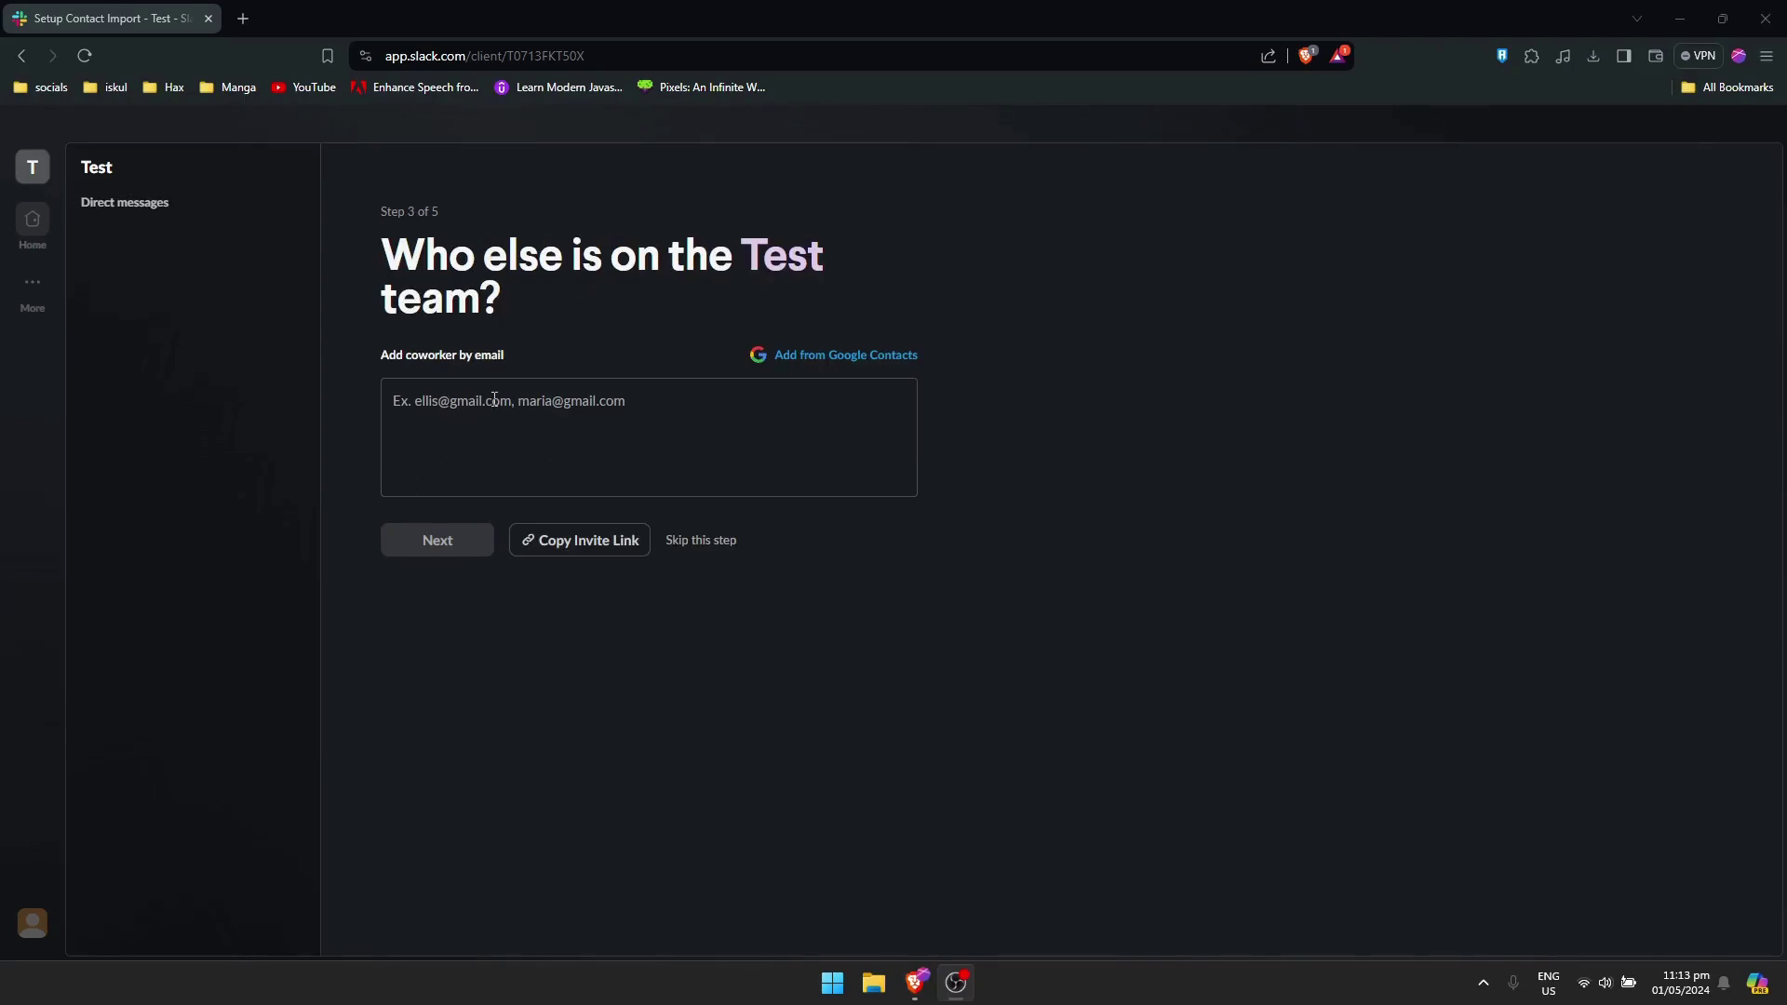
Step: Skip adding coworkers by email and confirm continuing without invitations
left_click(462, 443)
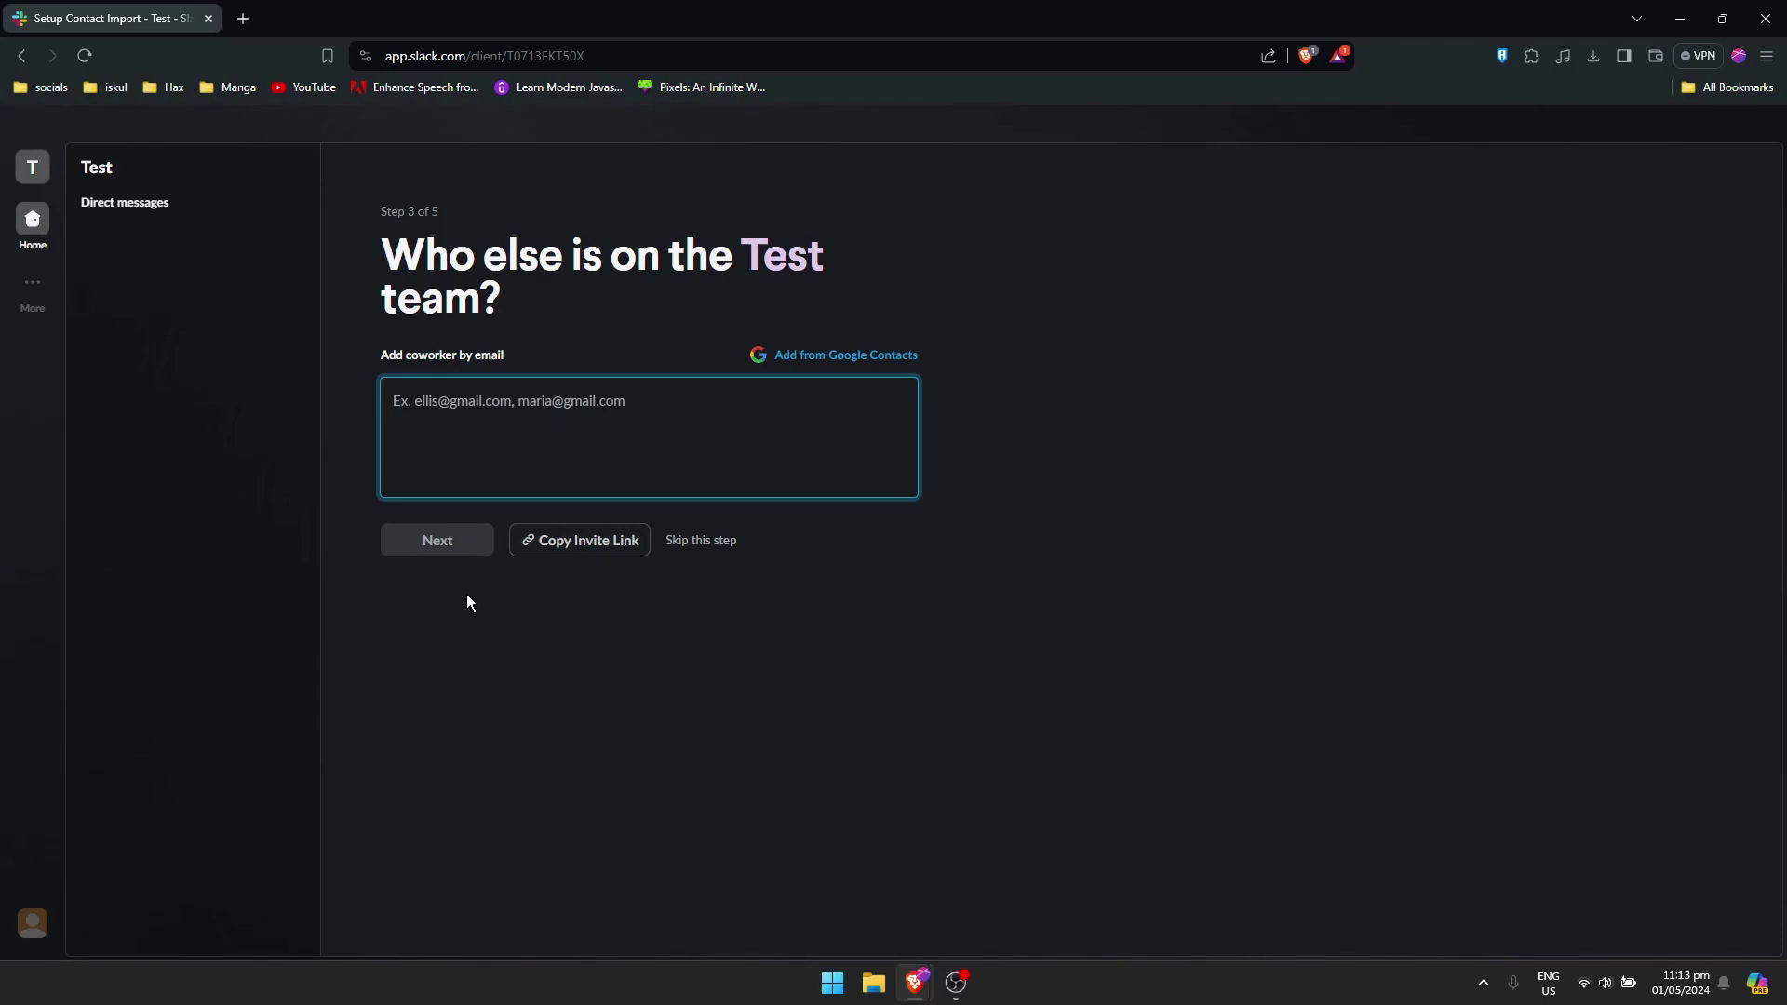
left_click(699, 542)
left_click(1098, 594)
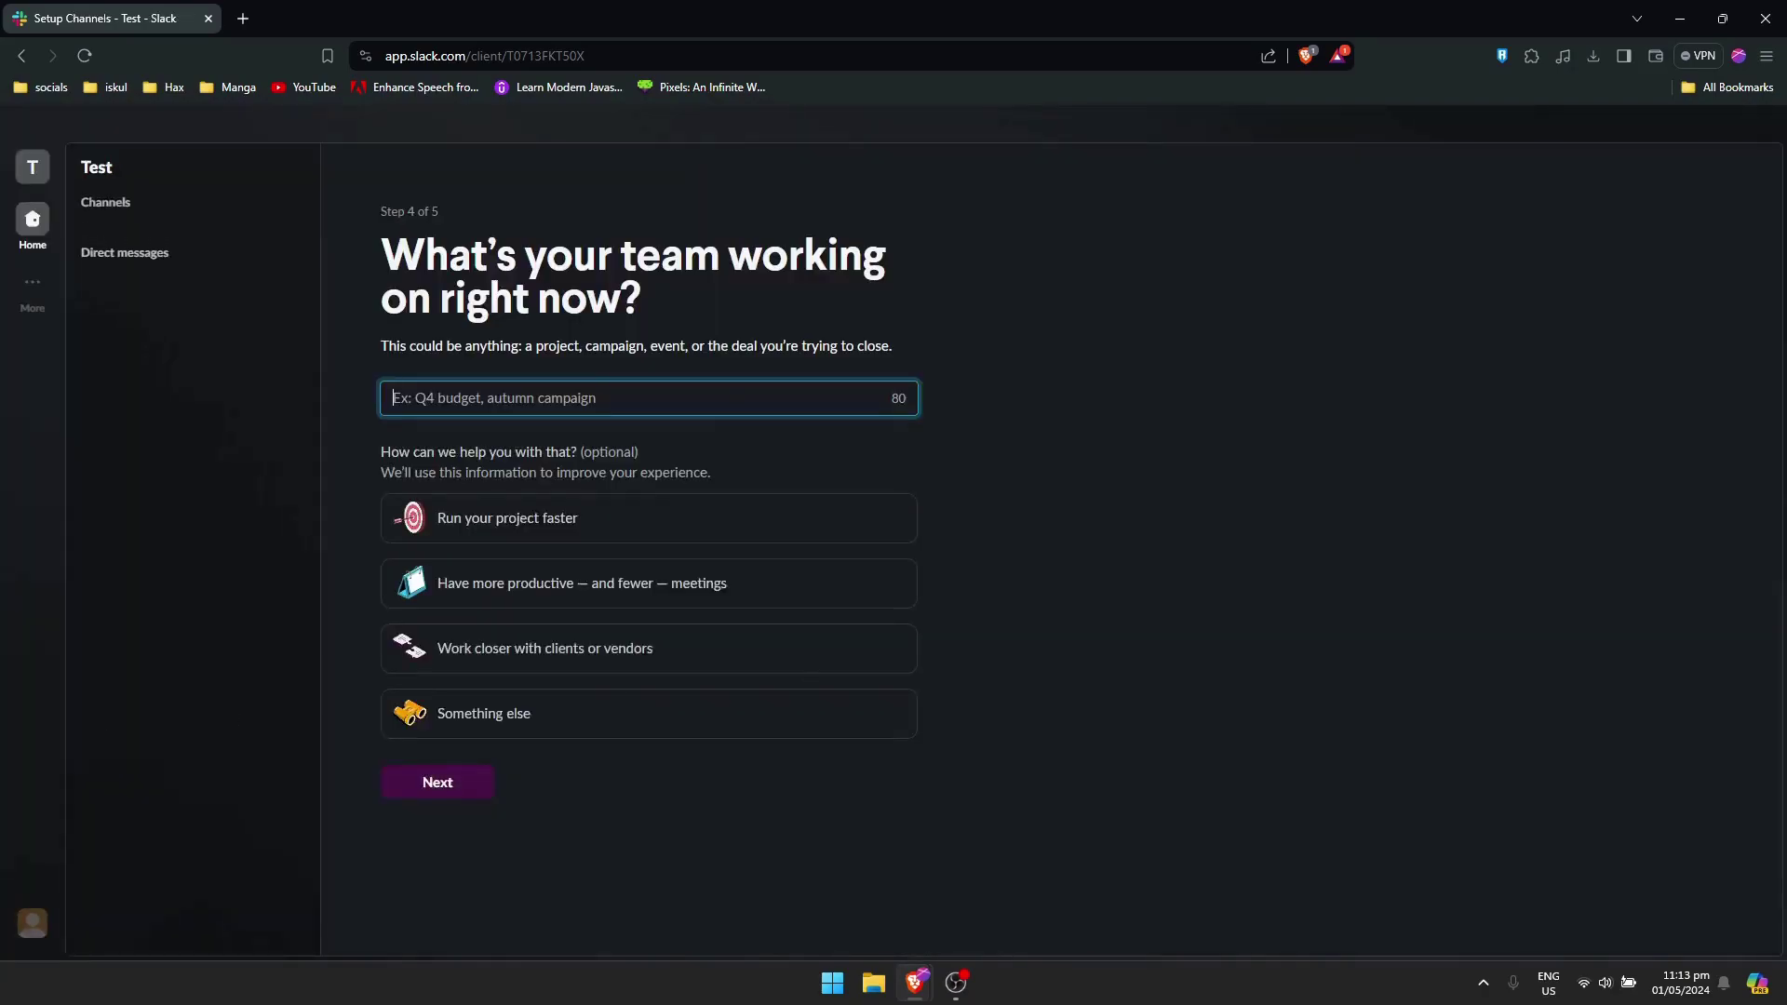
Step: Enter Marketing ads as the team's current project and start the workspace with the Free plan
key("alt+Tab")
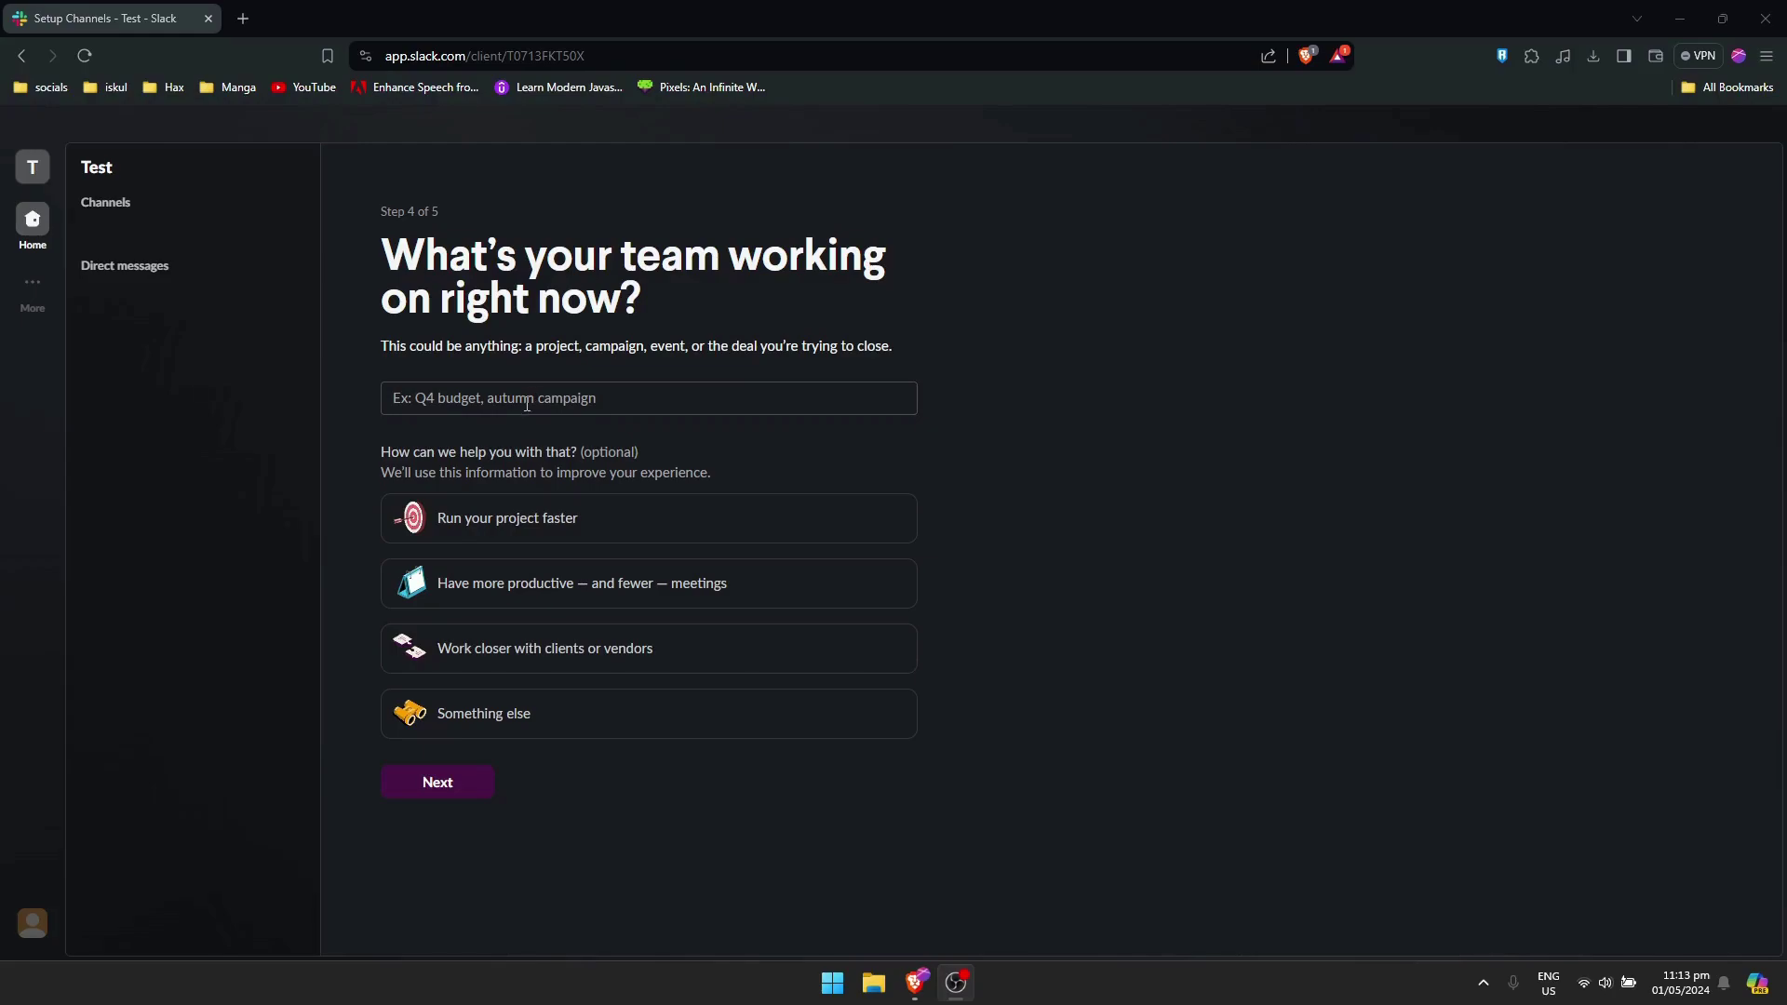
left_click(582, 397)
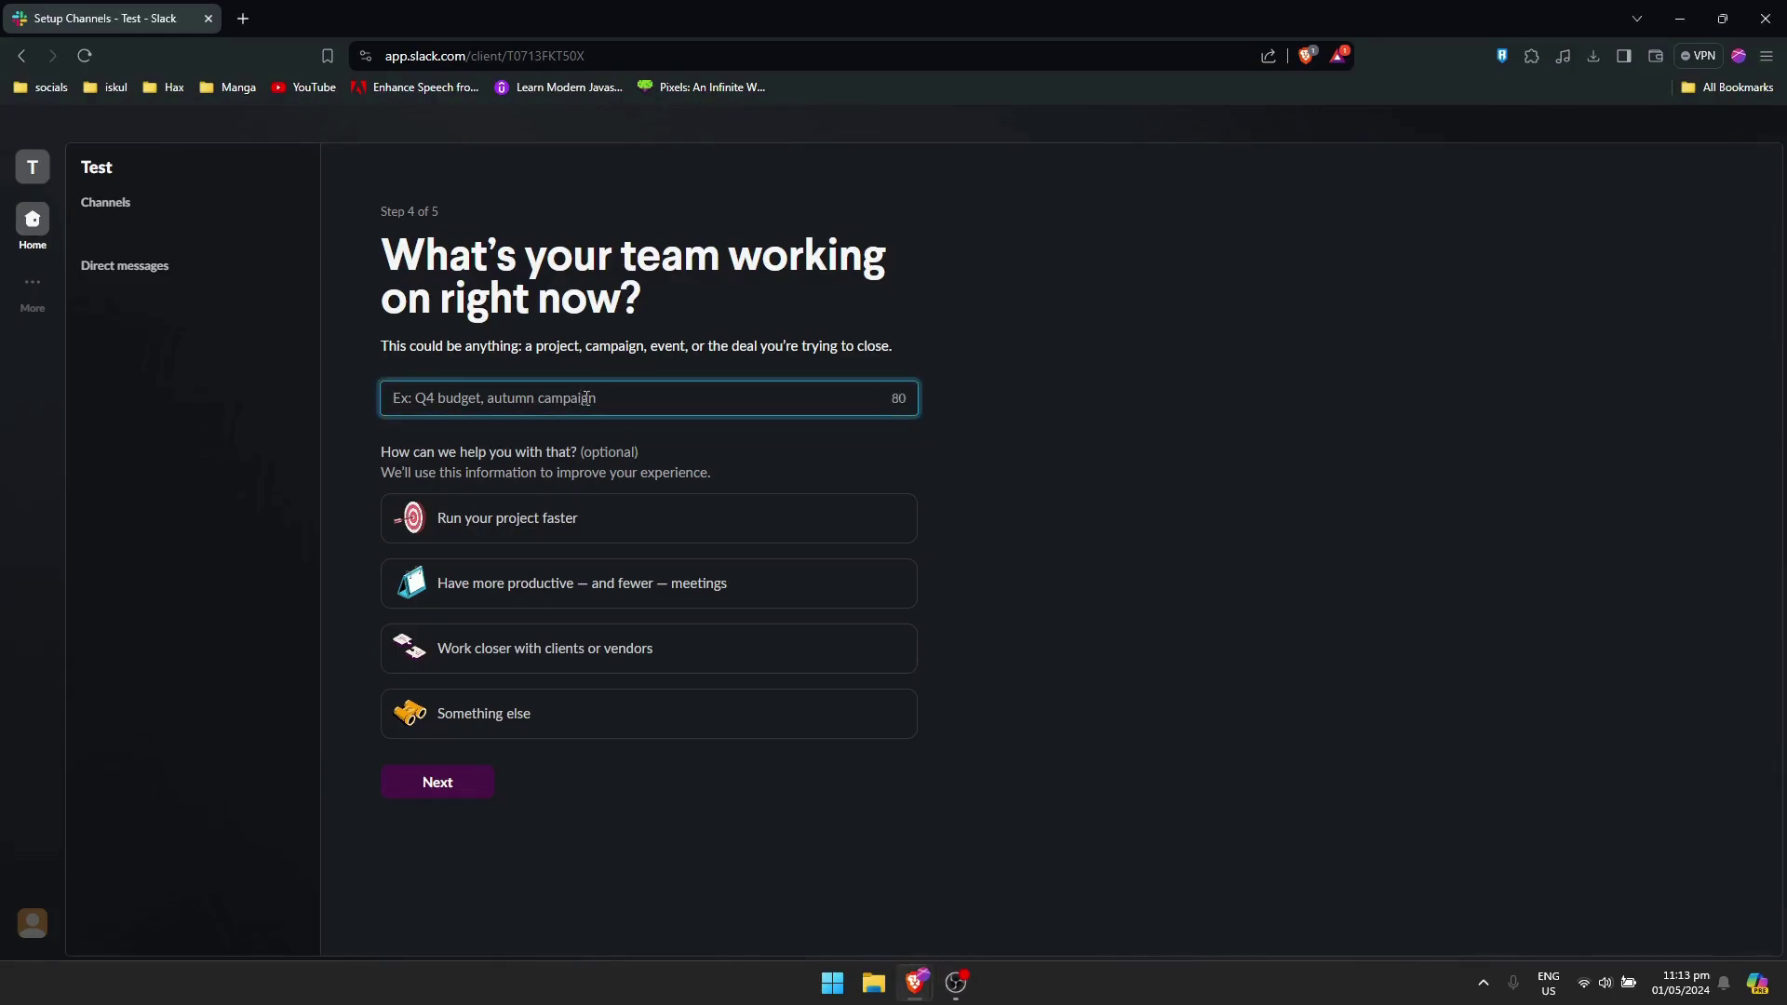
type("Marketing ads")
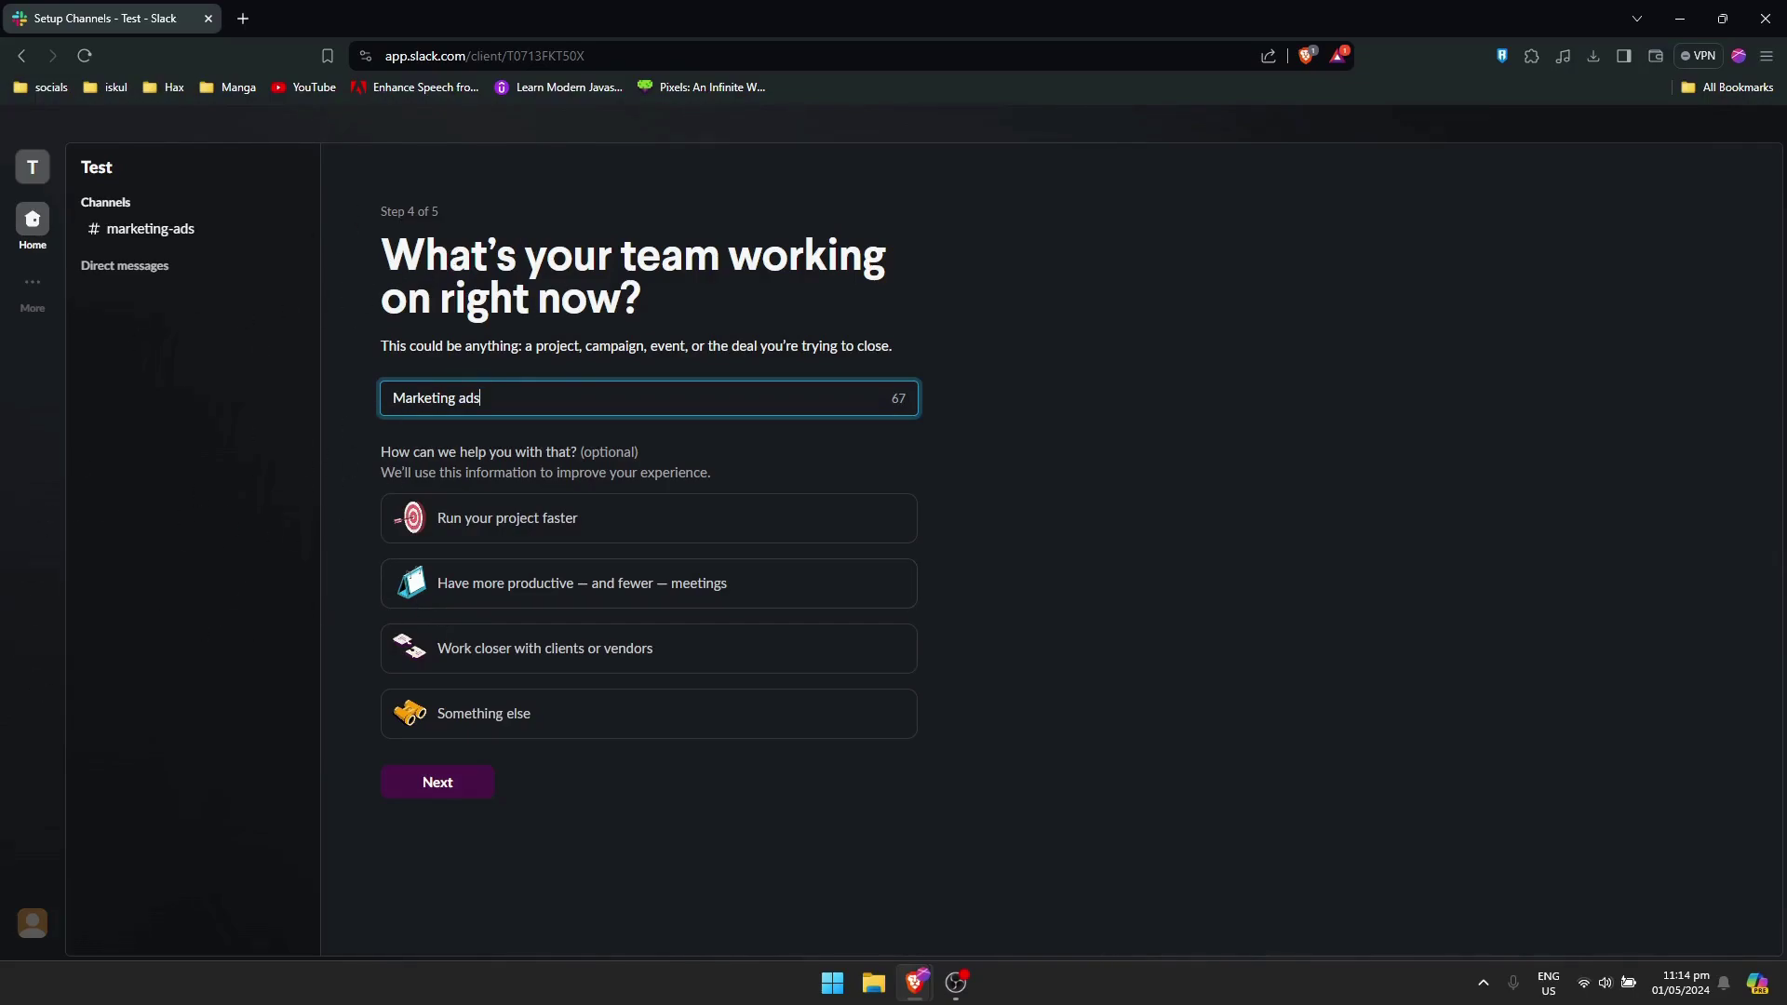
left_click(451, 784)
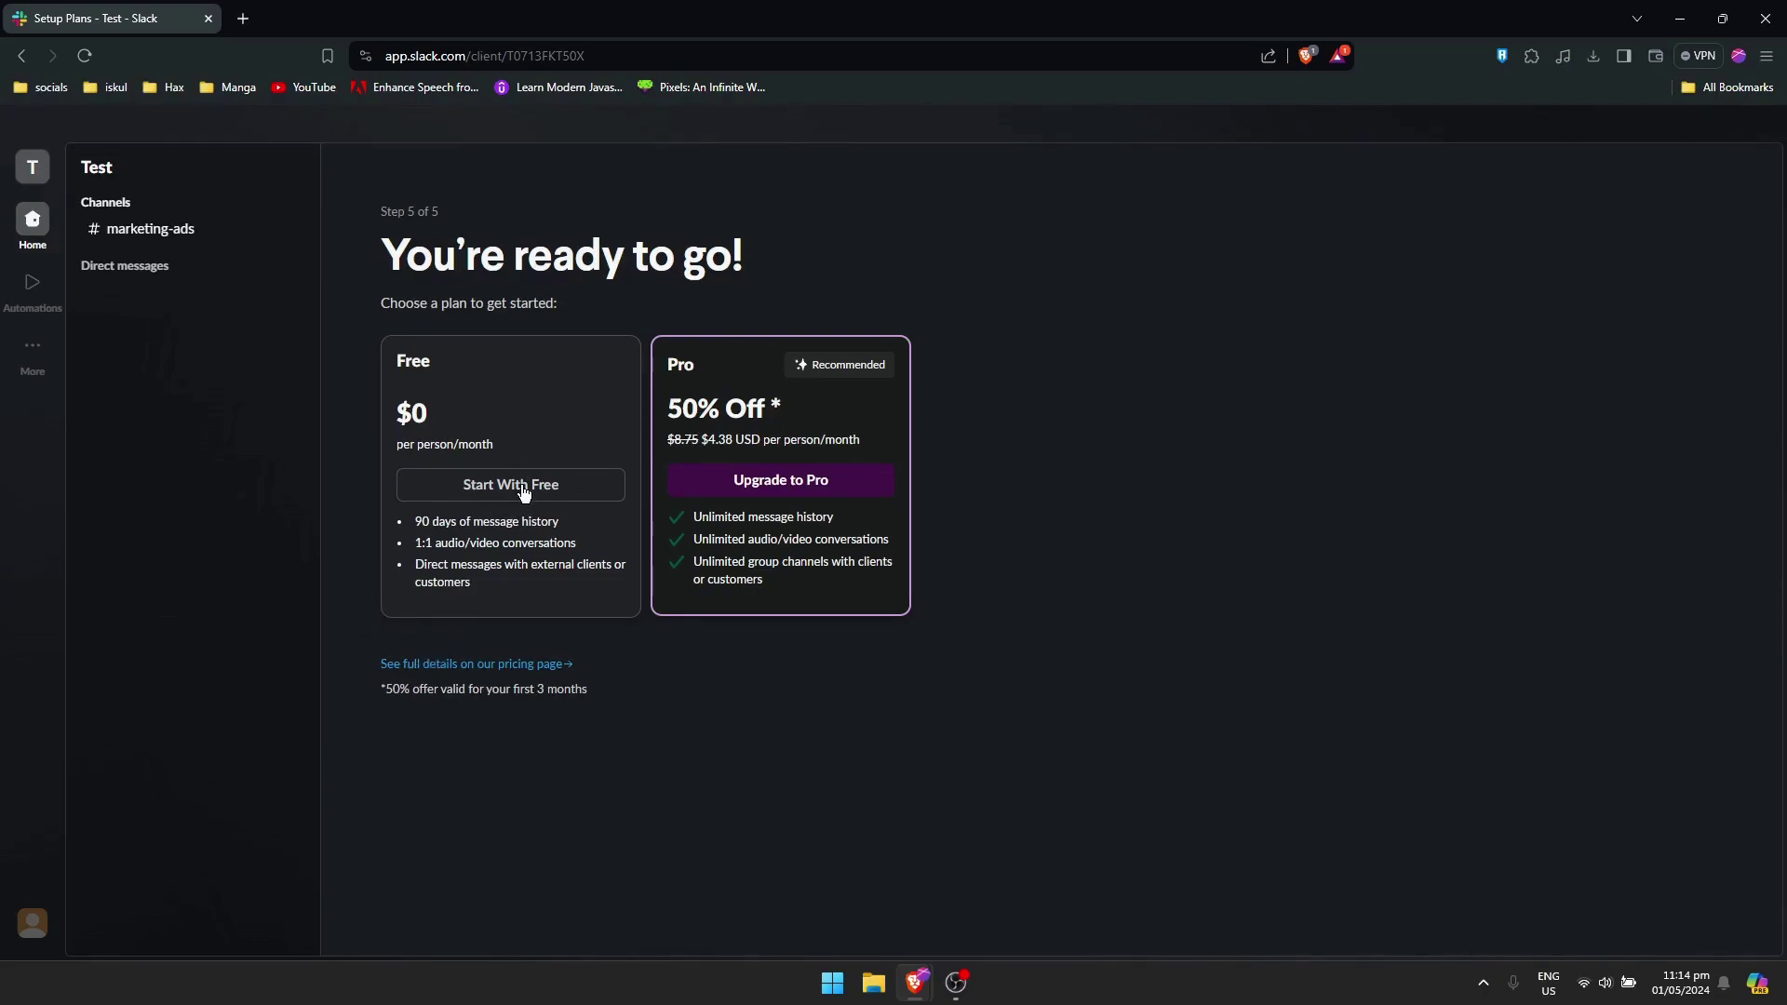
left_click(465, 482)
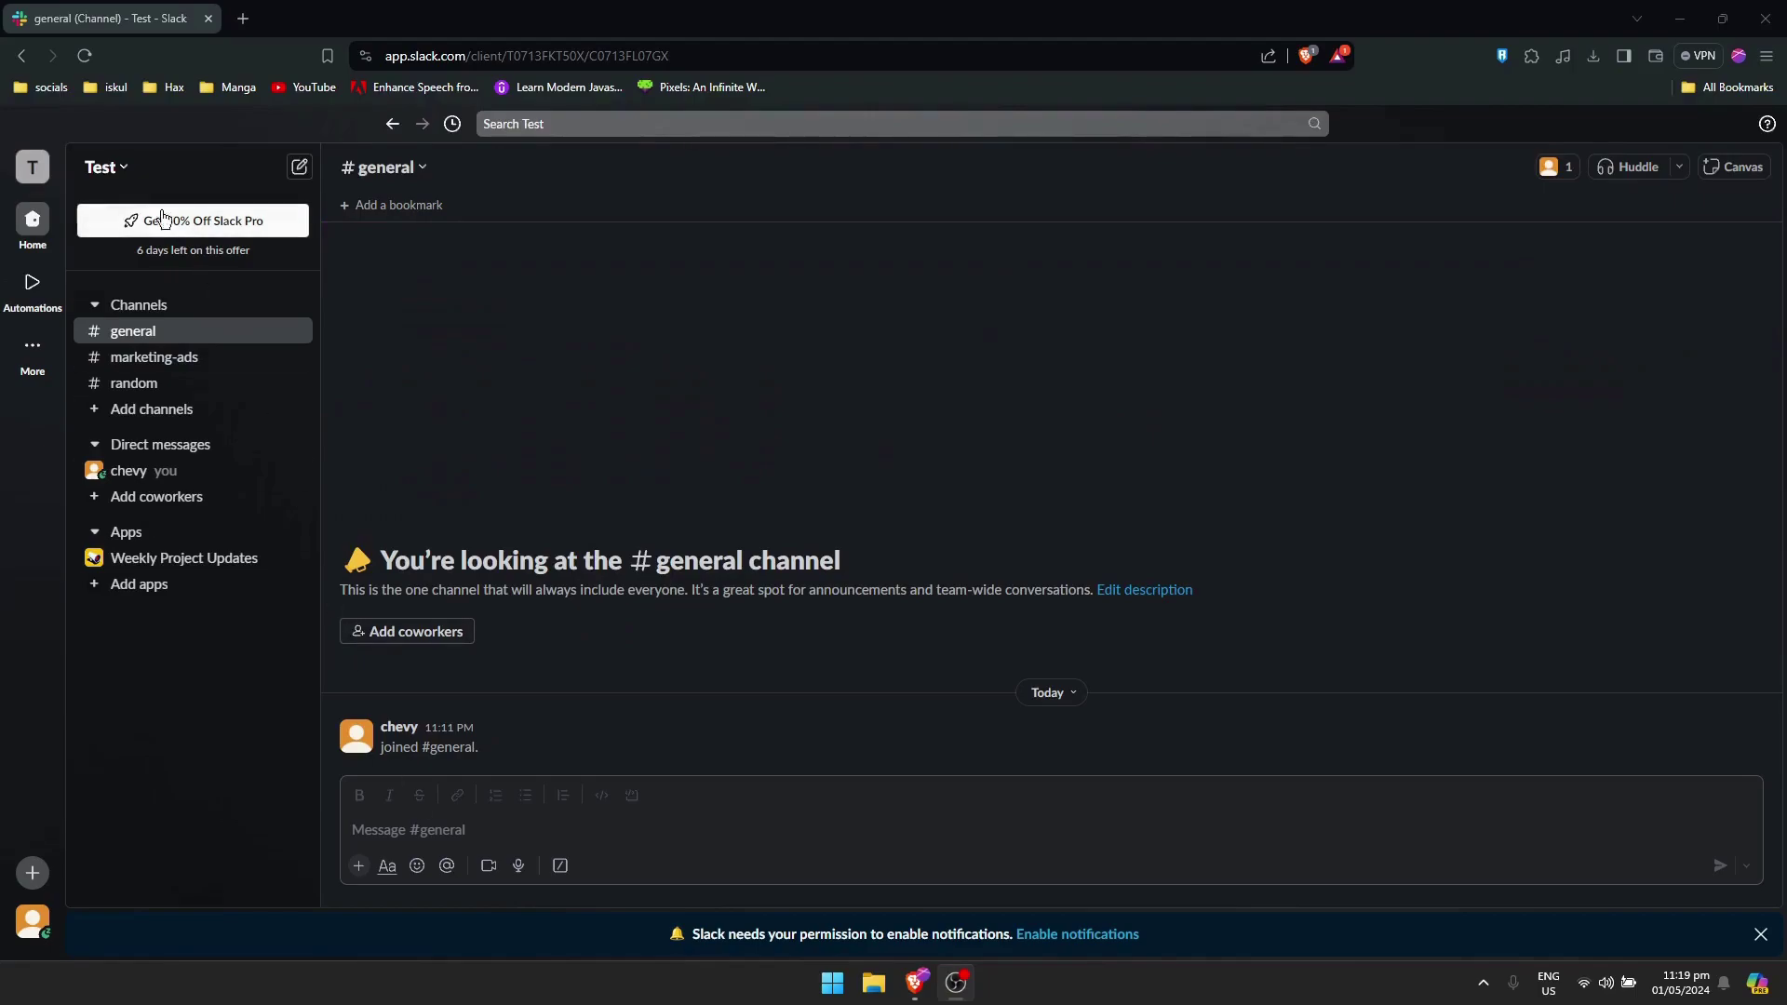
Step: Open the Test workspace's preferences and examine the notification settings, including schedule, sound and inactivity options
left_click(123, 167)
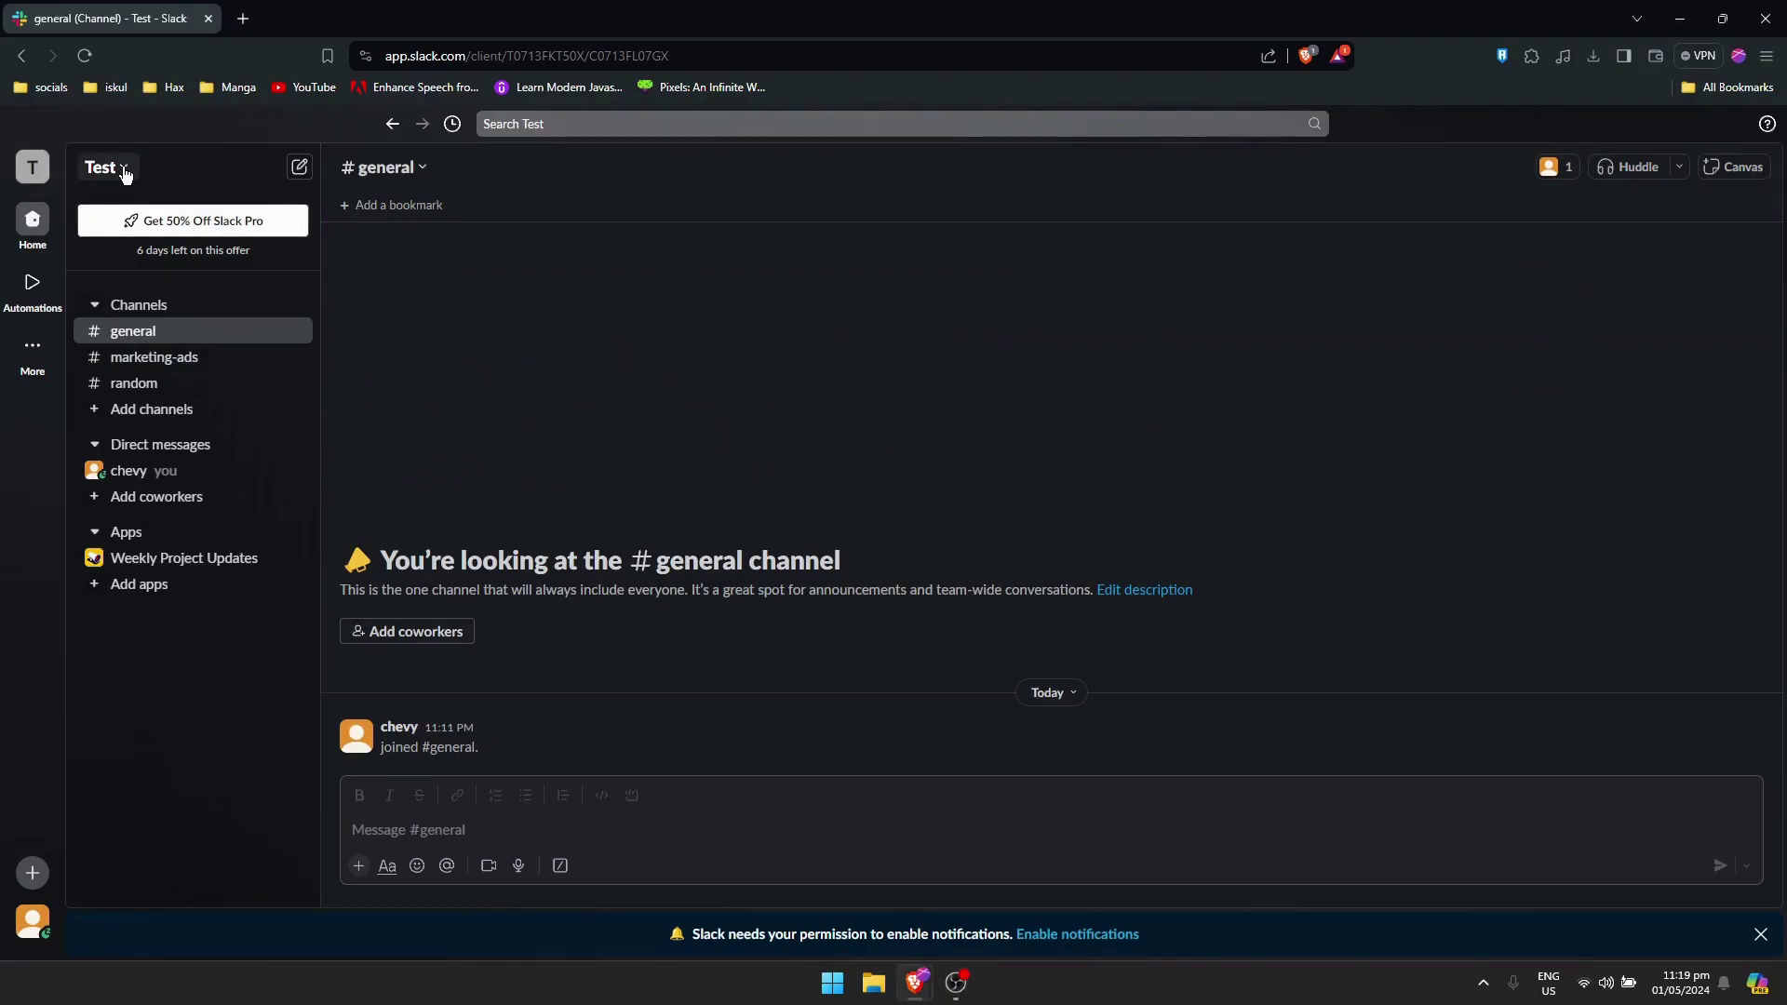
left_click(118, 168)
left_click(118, 168)
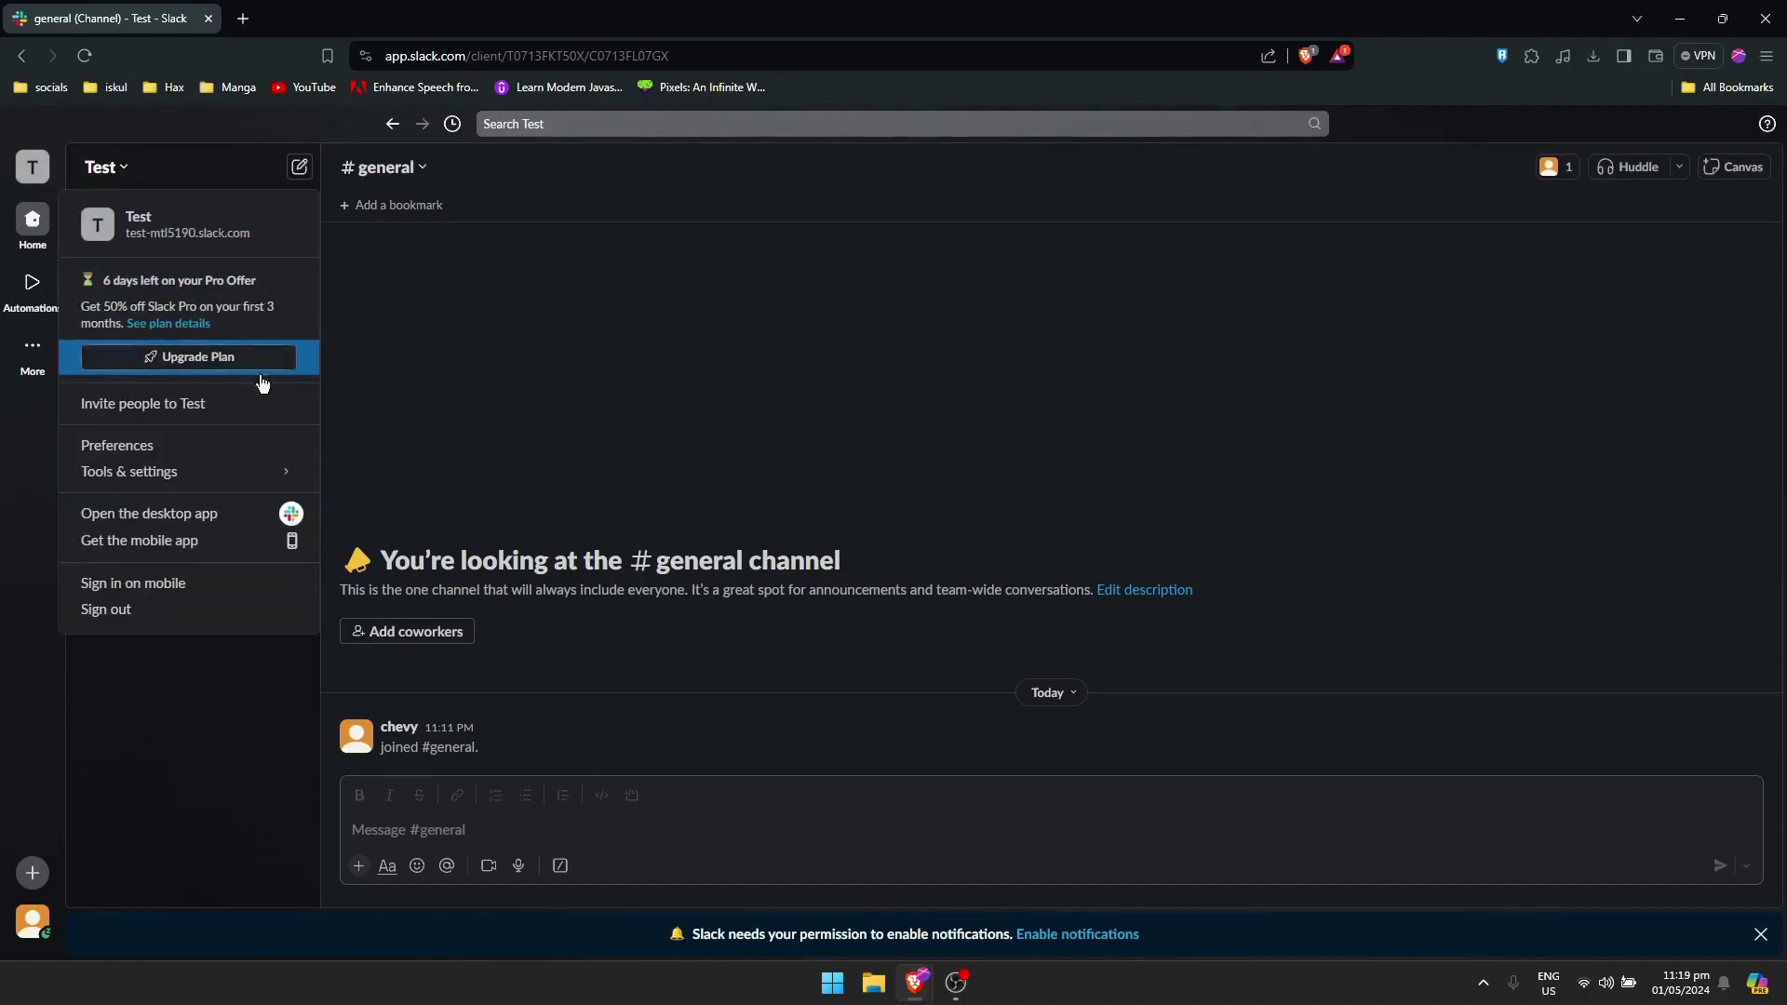
left_click(257, 445)
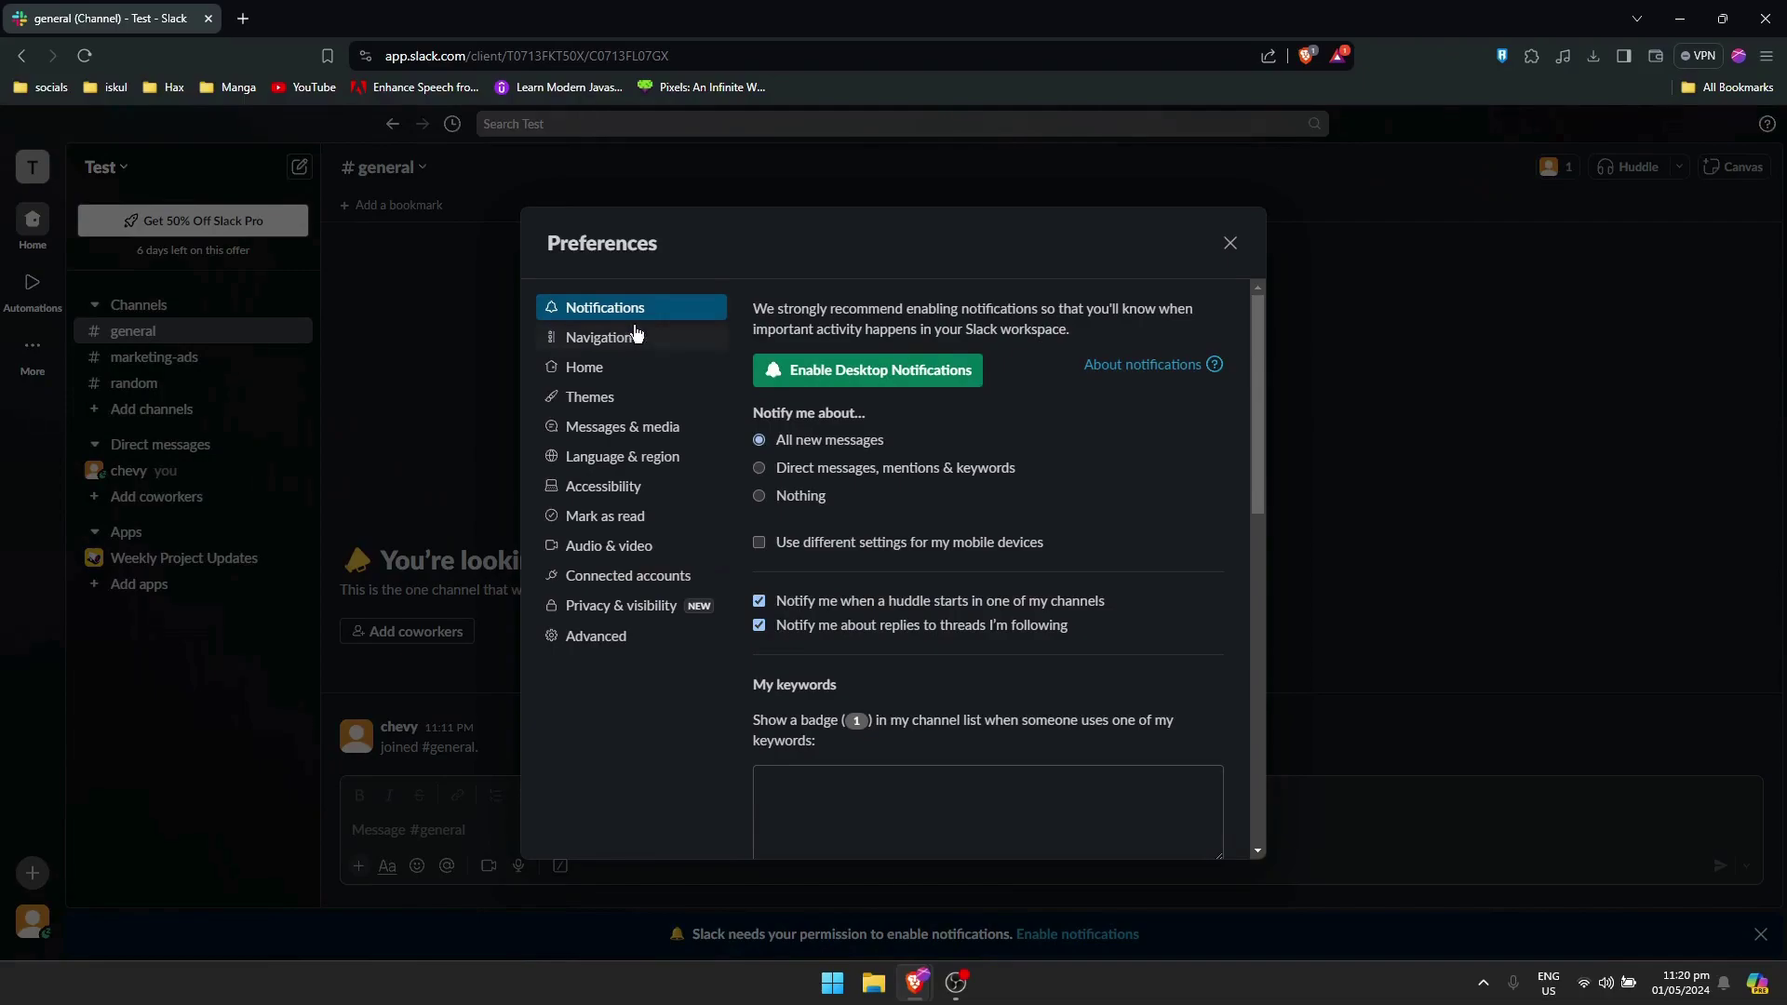
scroll(853, 402, "down", 5)
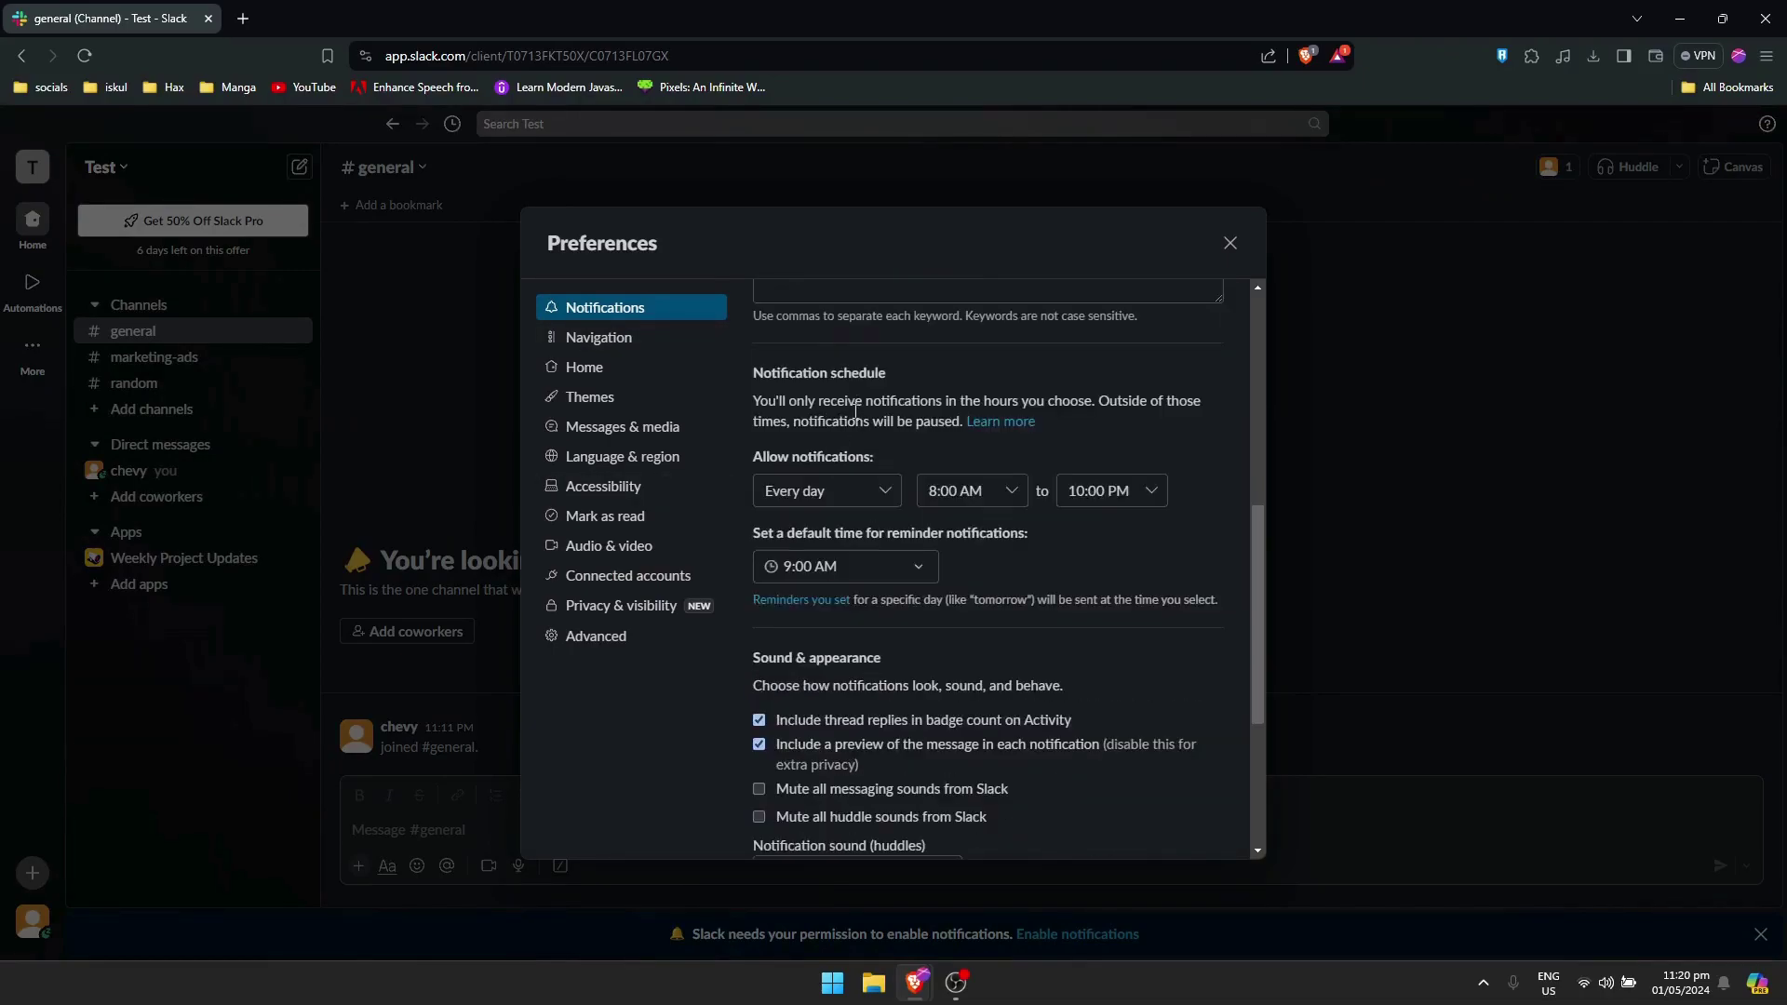
scroll(853, 402, "up", 1)
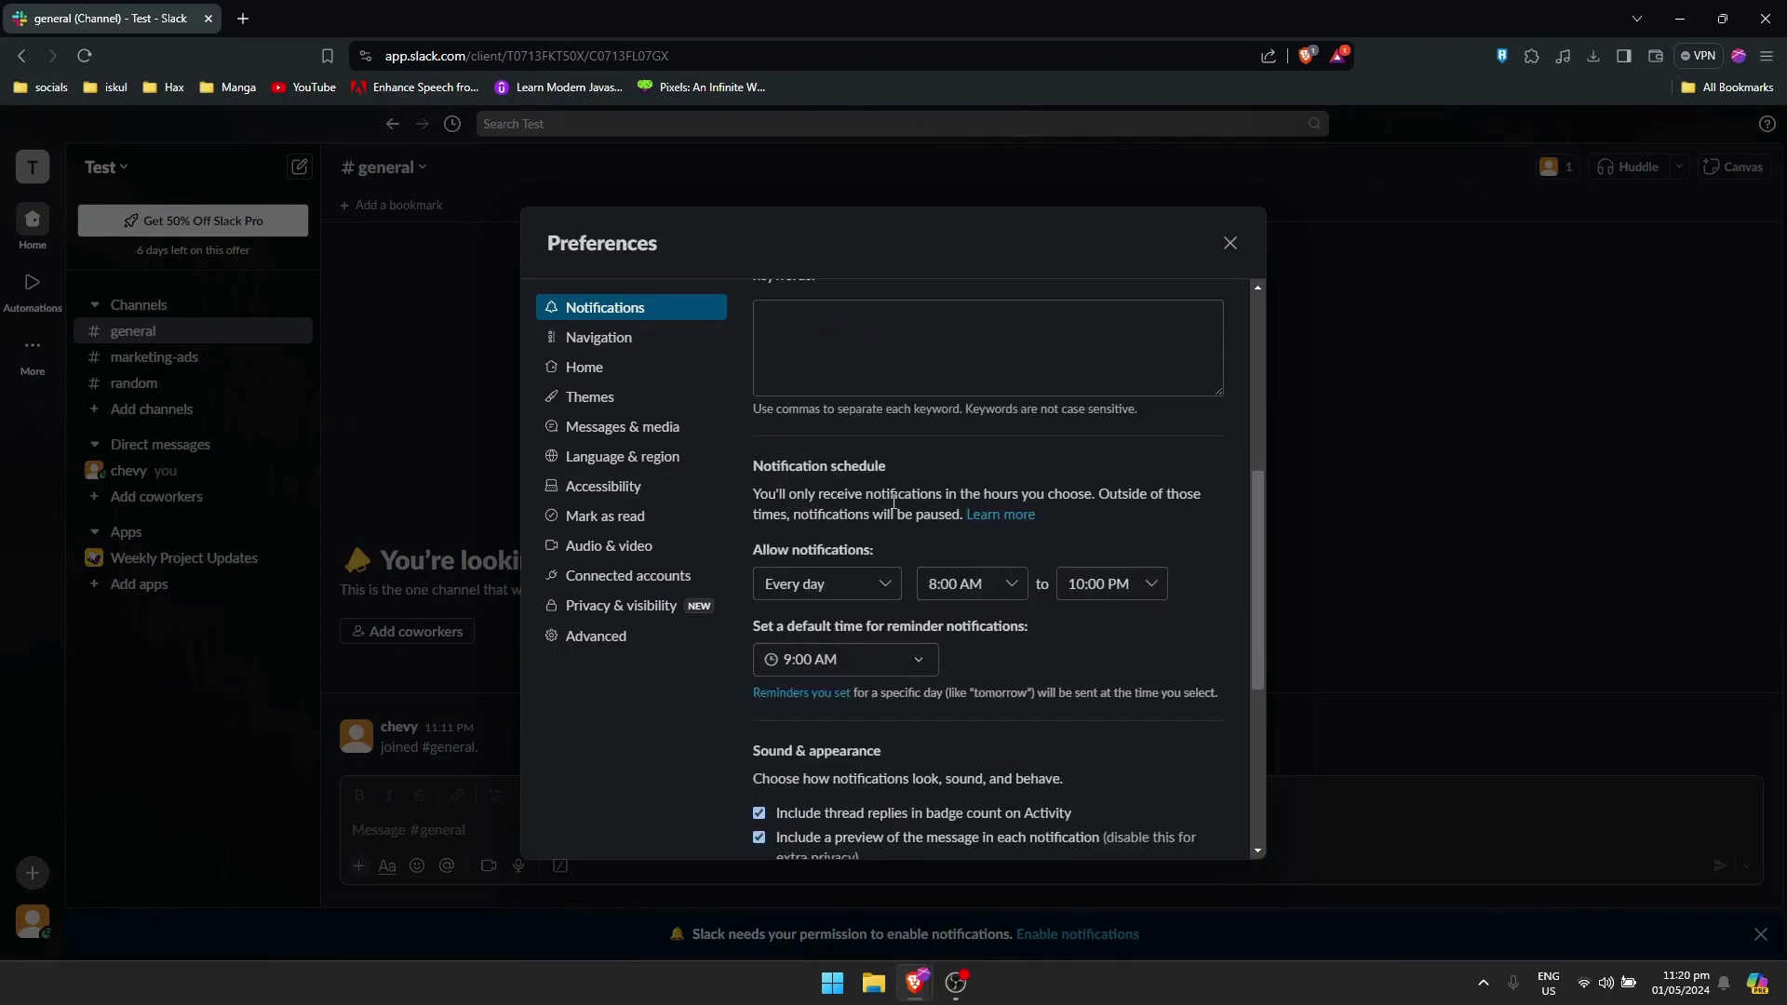
scroll(873, 518, "down", 2)
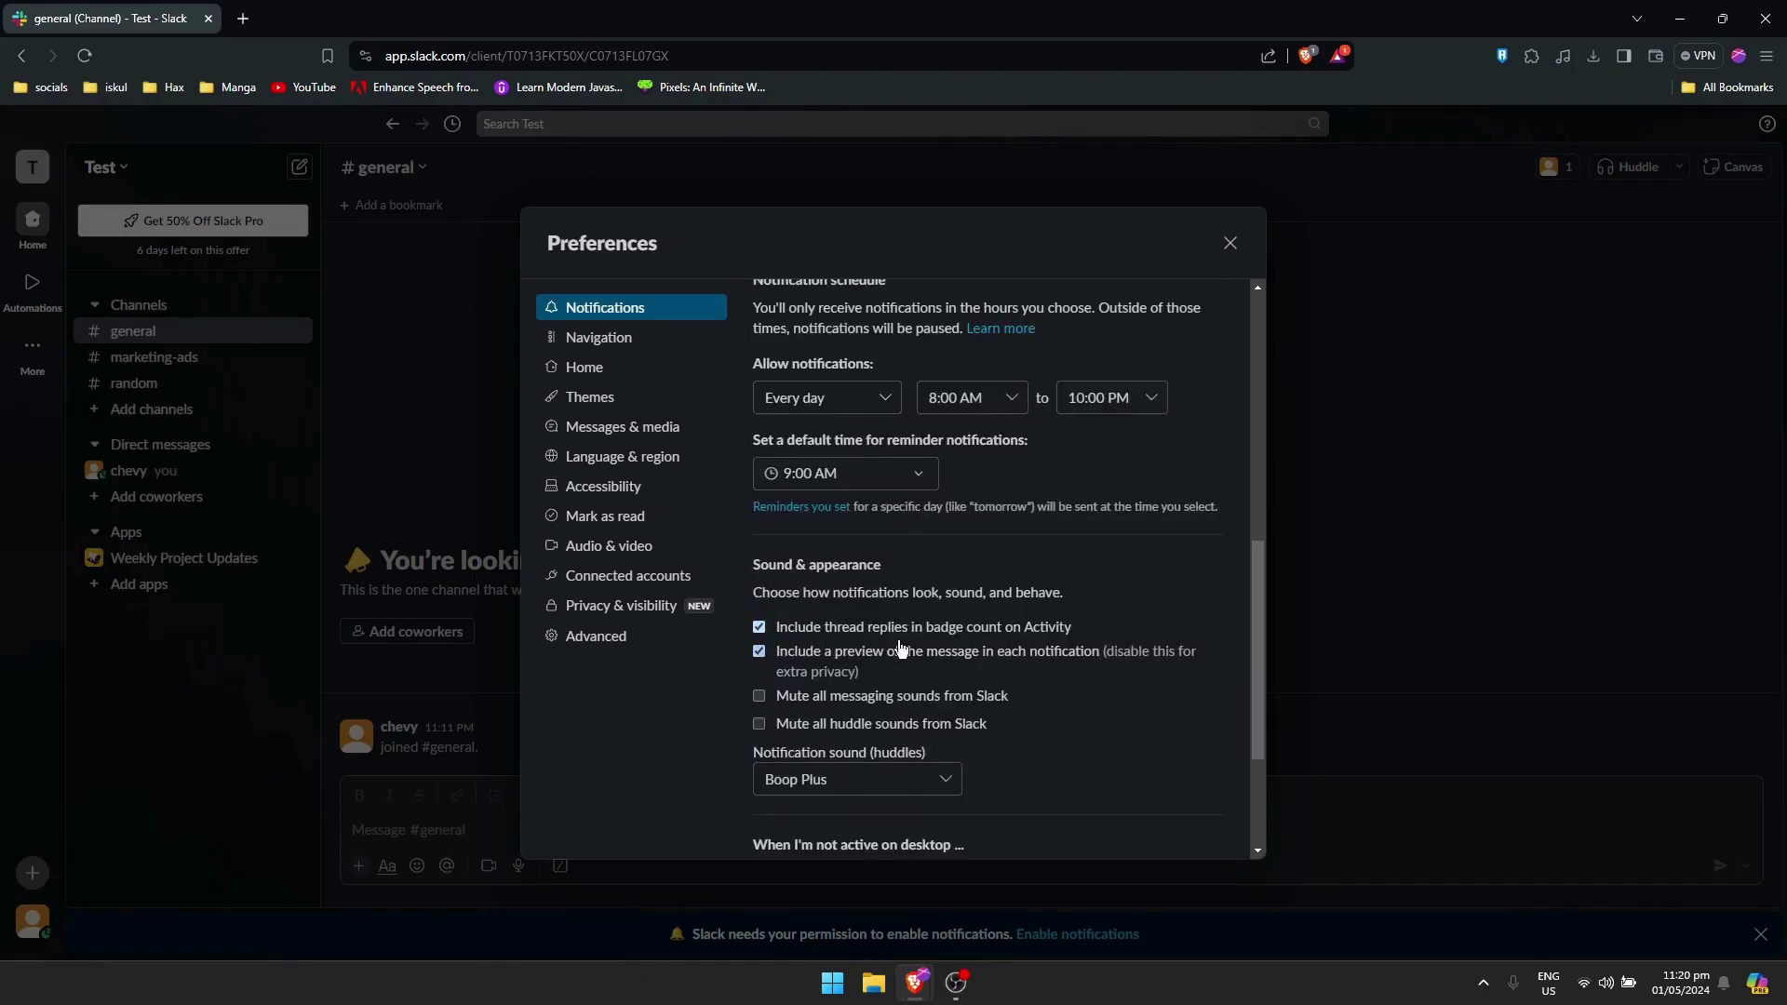
scroll(931, 614, "down", 2)
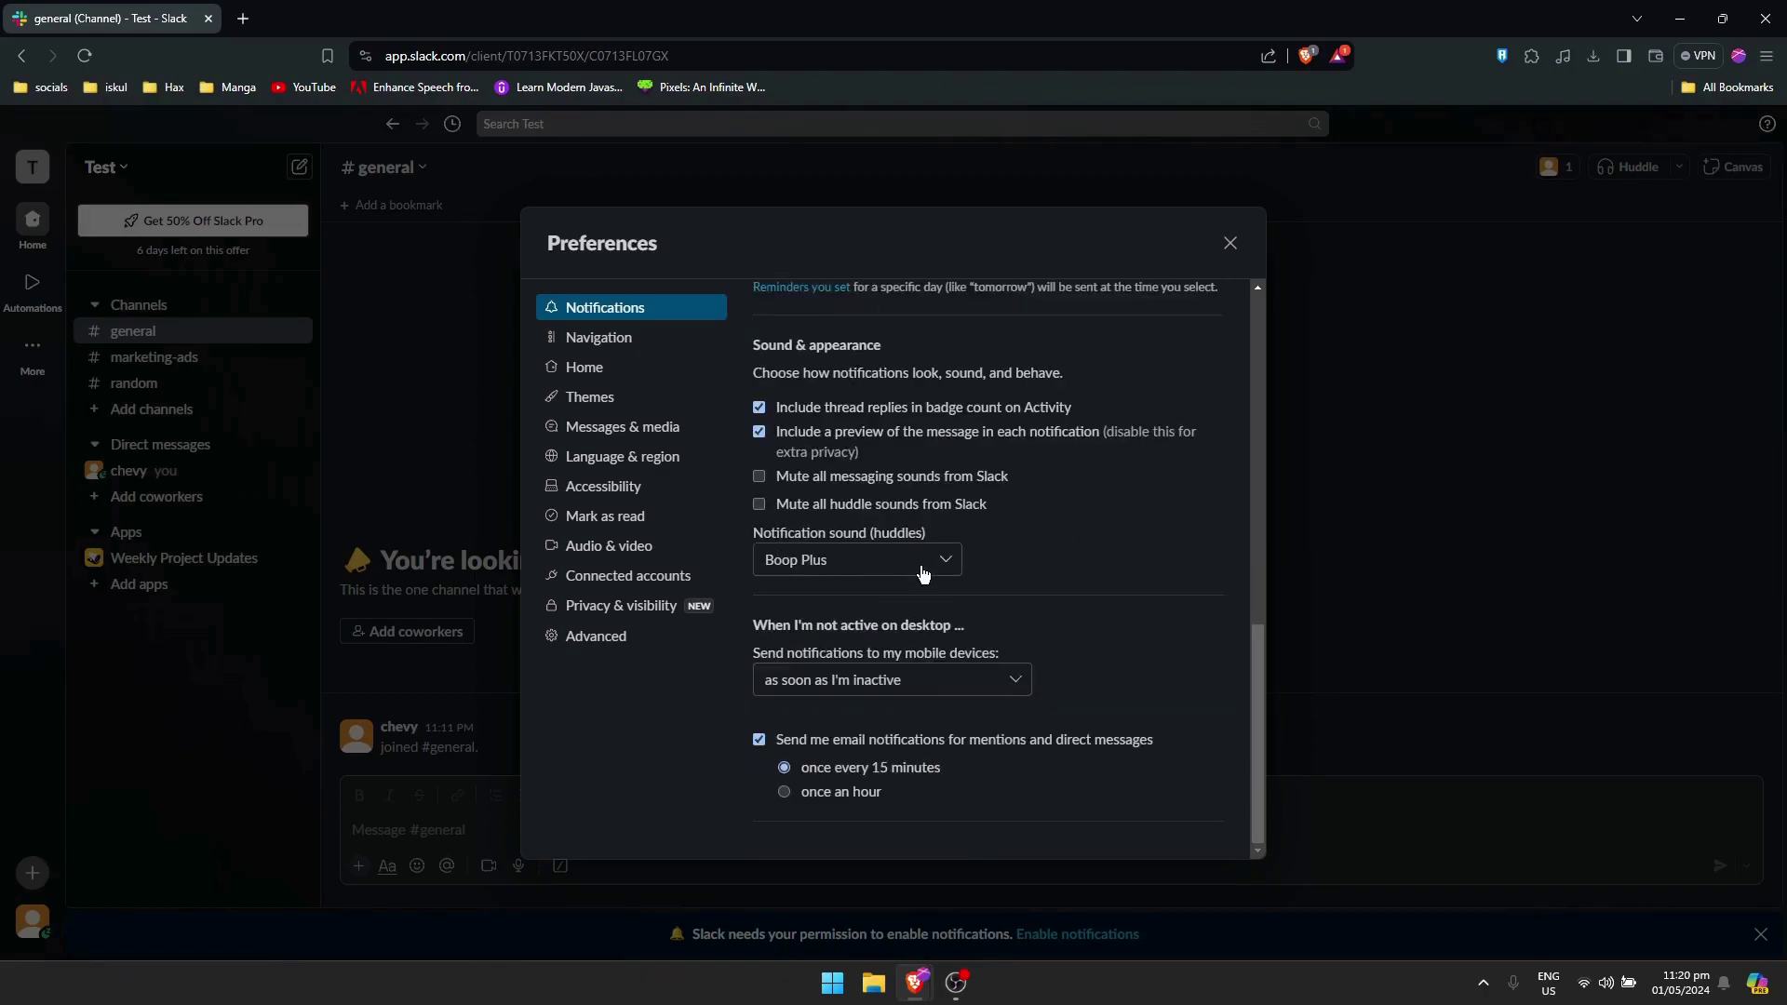
Step: Show the Huddles tab in the navigation bar and keep the Automations tab enabled
left_click(647, 341)
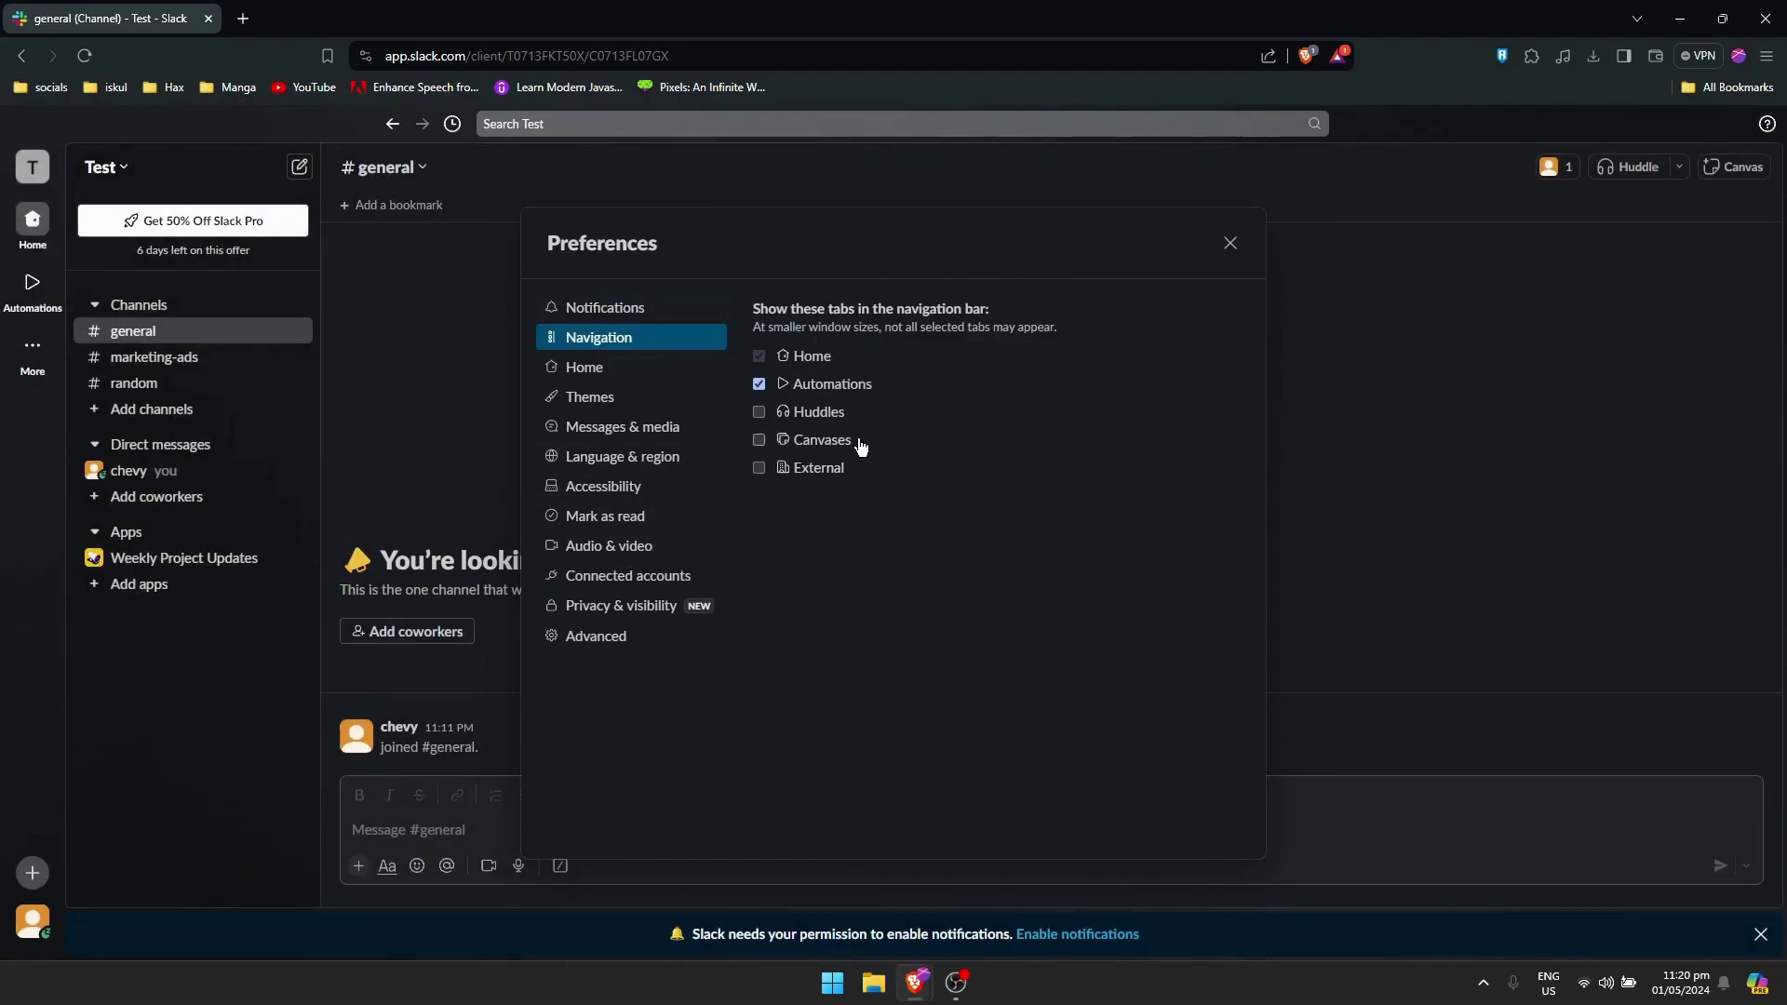
left_click(759, 412)
left_click(758, 383)
left_click(759, 383)
Step: Set Unreads to always show in the sidebar in the Home preferences
left_click(618, 367)
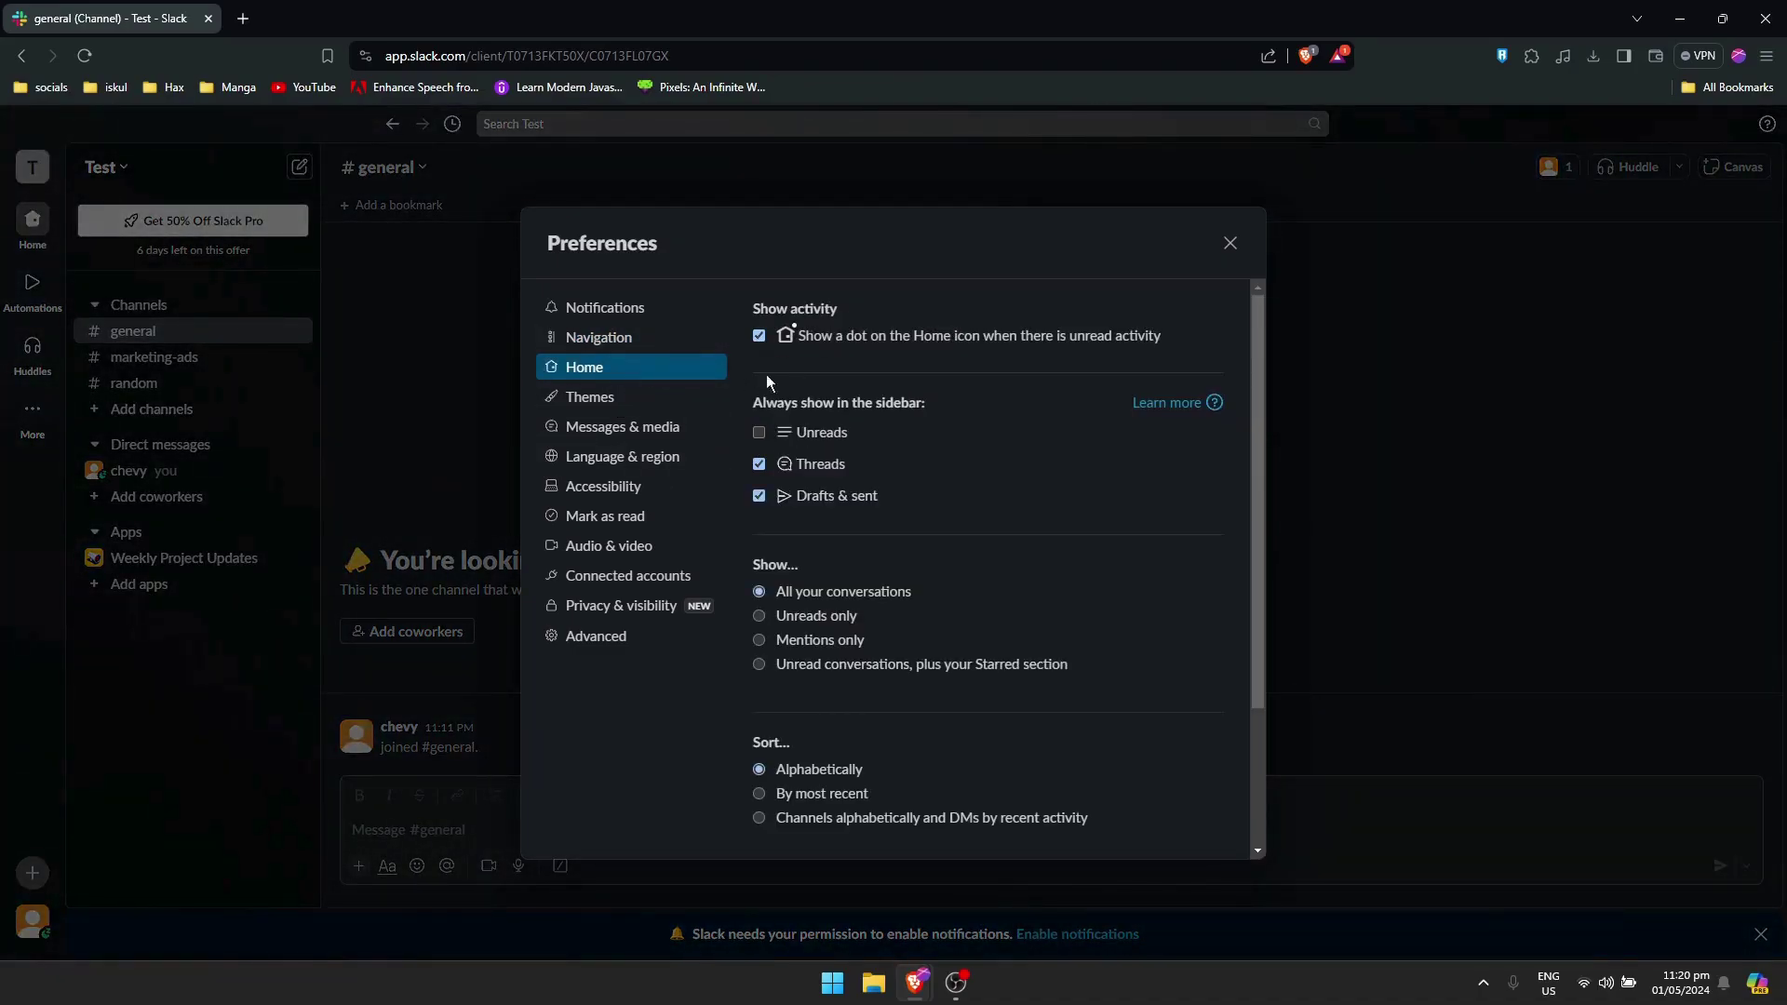
scroll(834, 400, "down", 2)
scroll(834, 393, "up", 2)
left_click(762, 433)
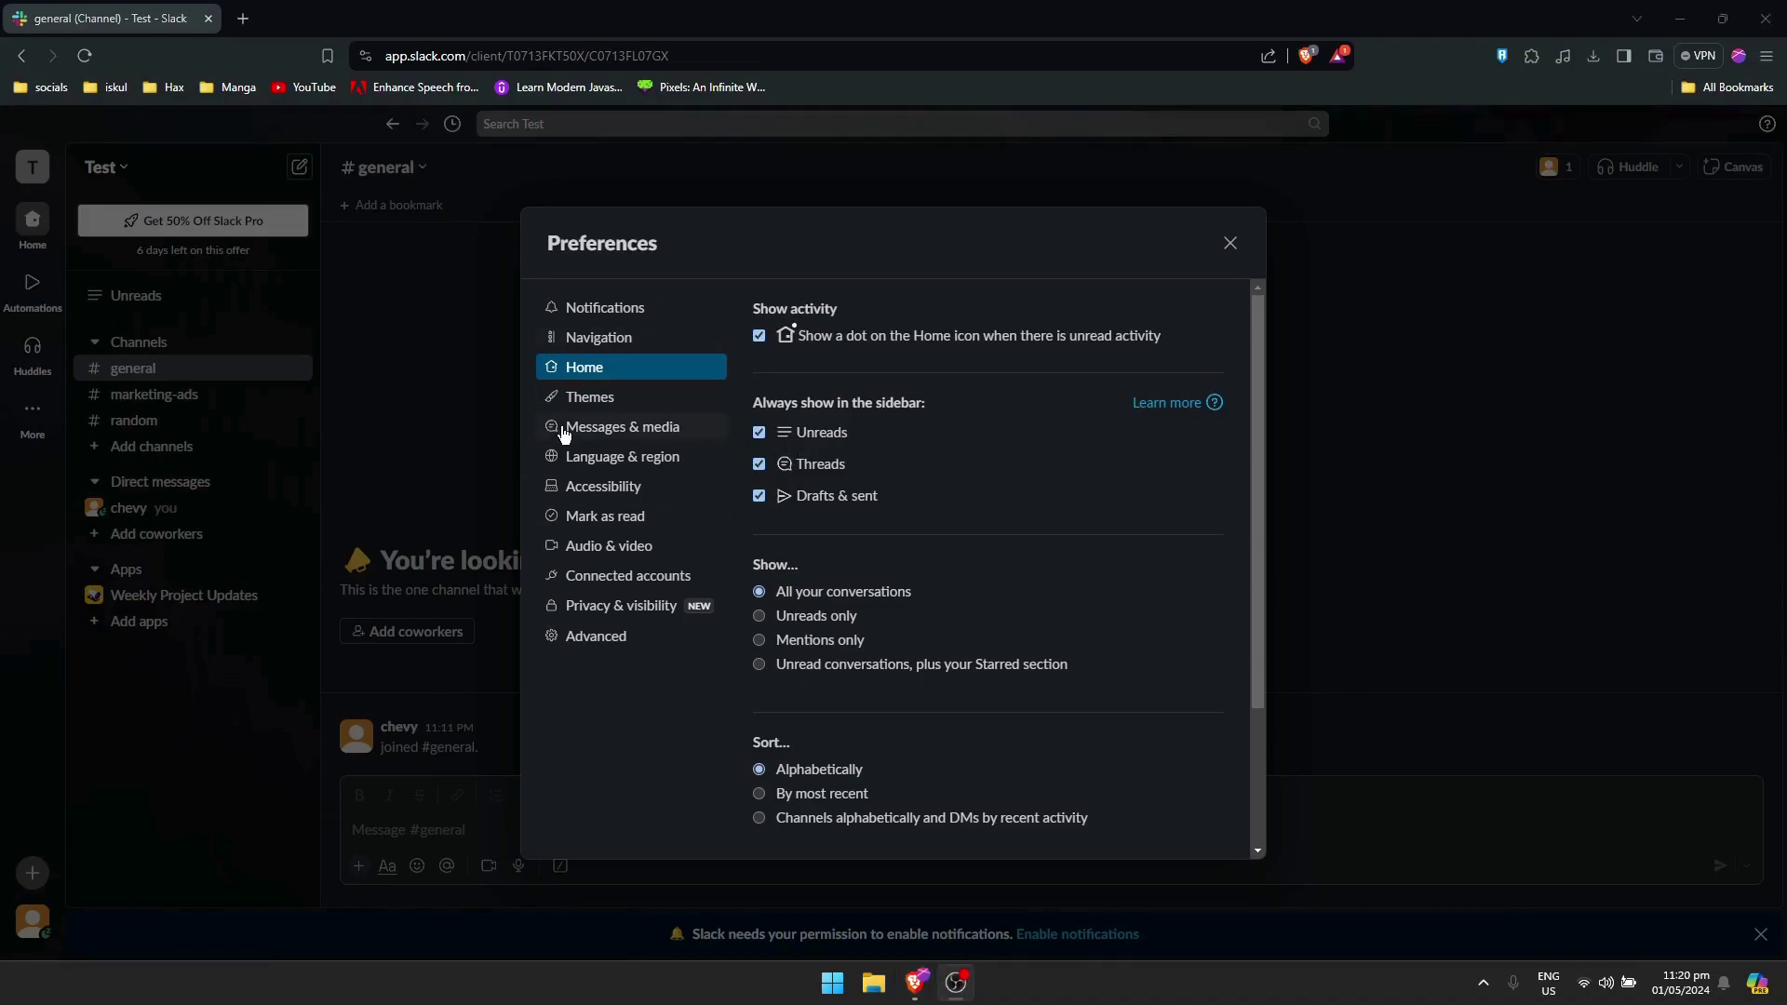
Step: Try the Light color mode in the theme preferences and set the color mode to Dark
left_click(572, 398)
left_click(862, 424)
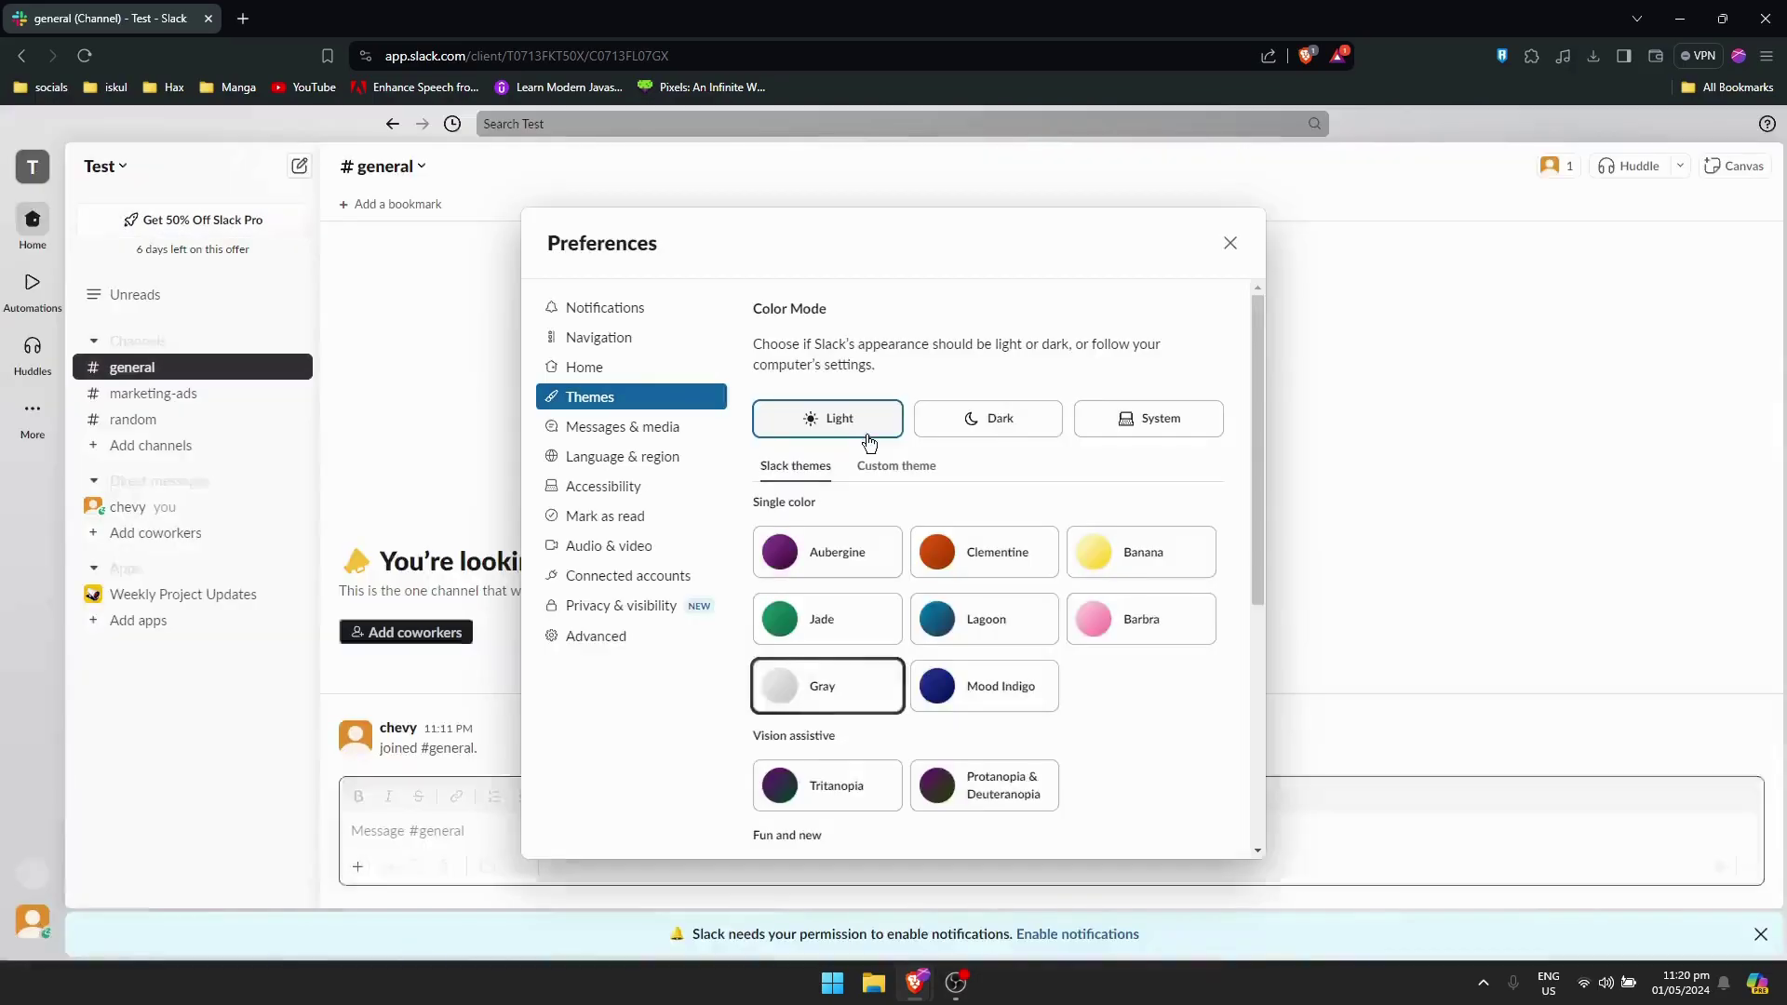
left_click(998, 433)
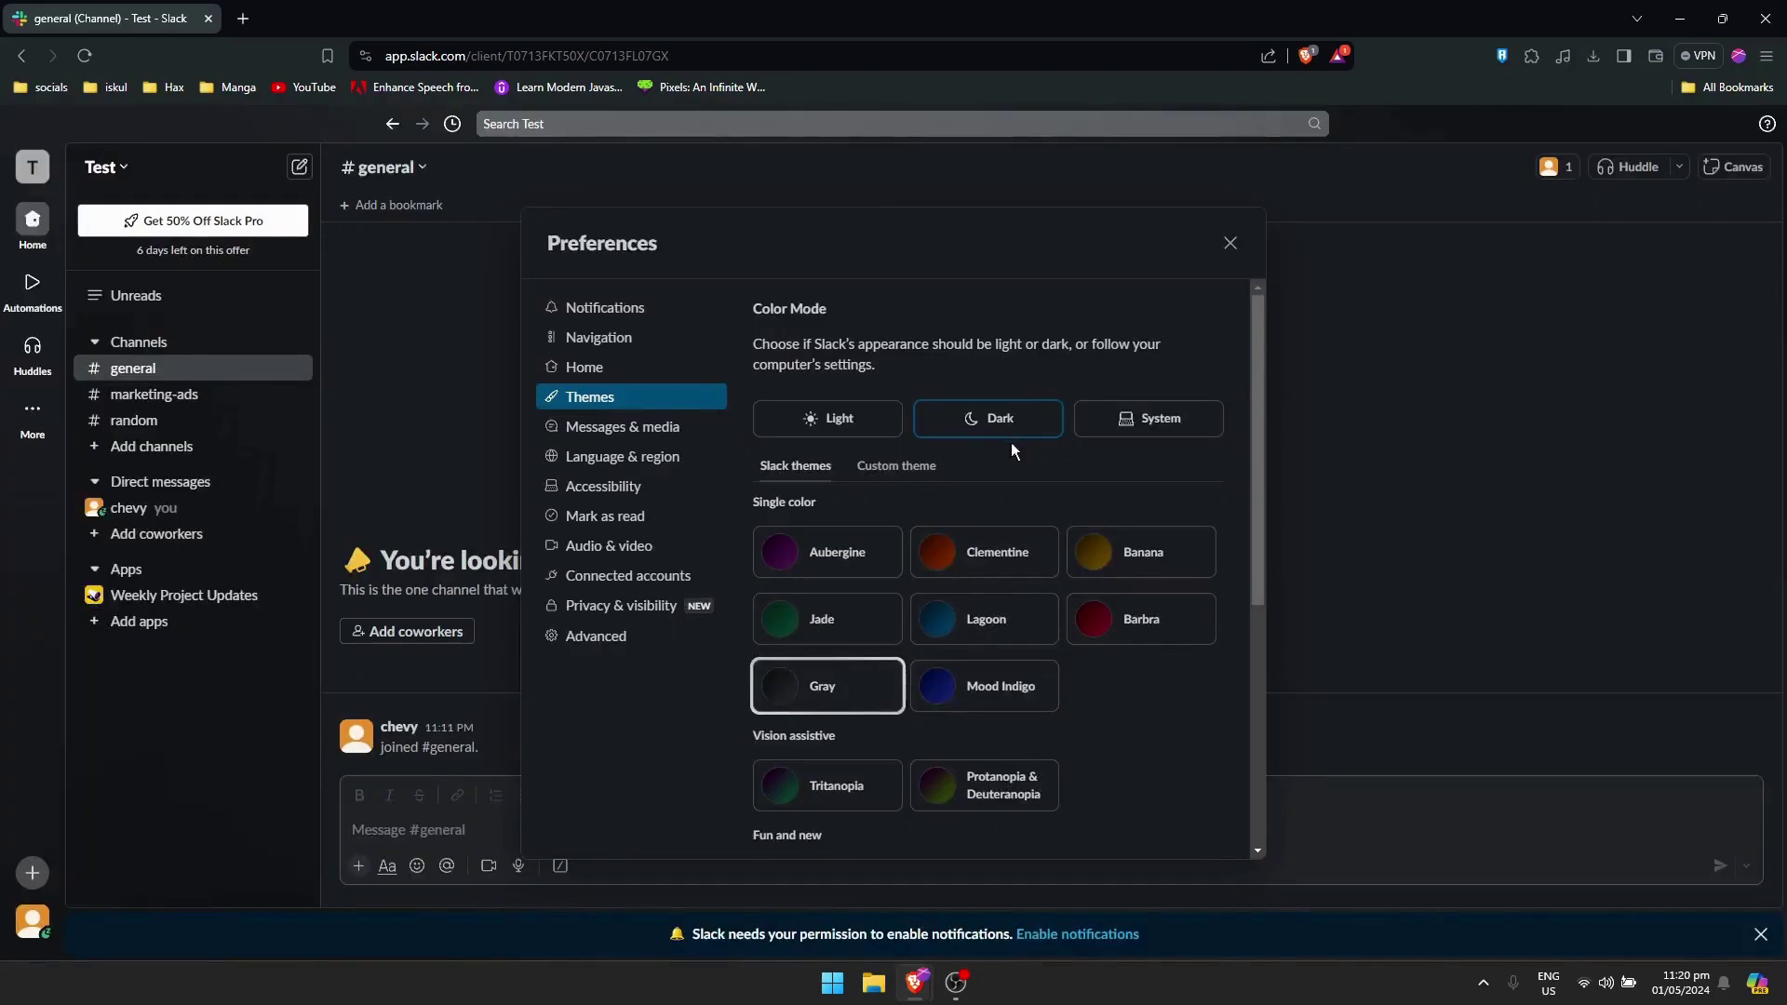
Step: Try the CMYK theme from the updated classics and apply the Hoth theme
scroll(977, 633, "down", 5)
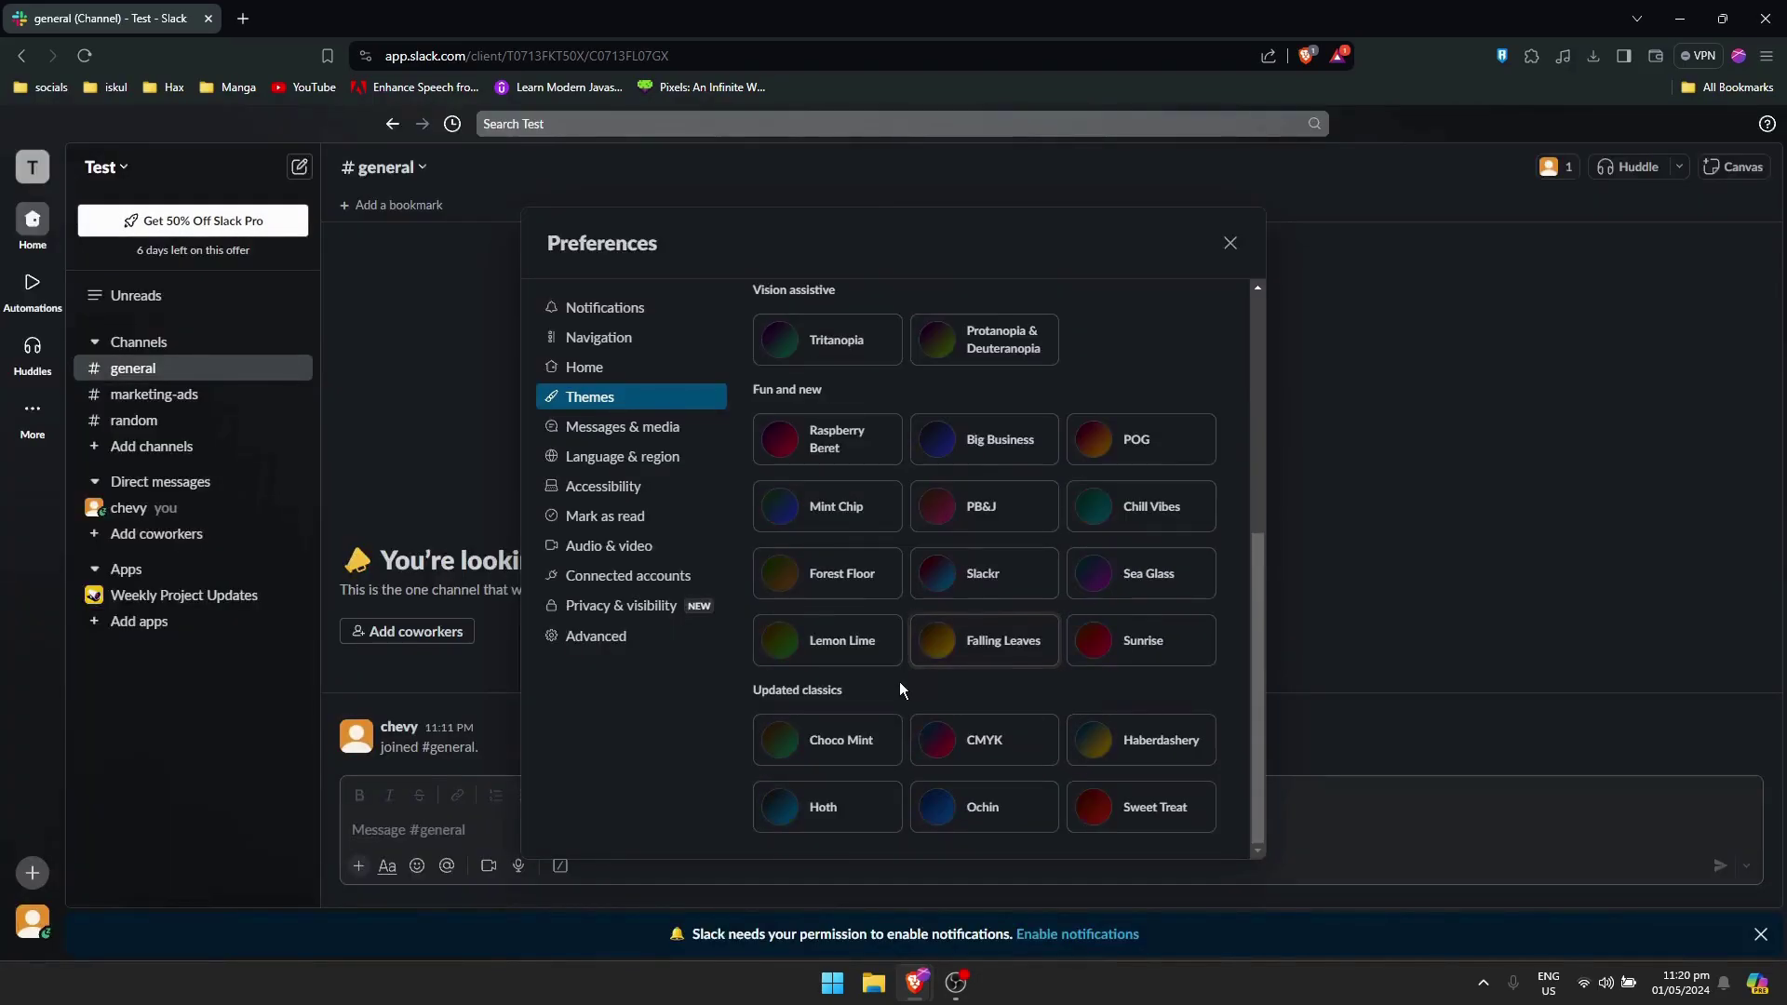
left_click(861, 820)
left_click(992, 754)
left_click(821, 807)
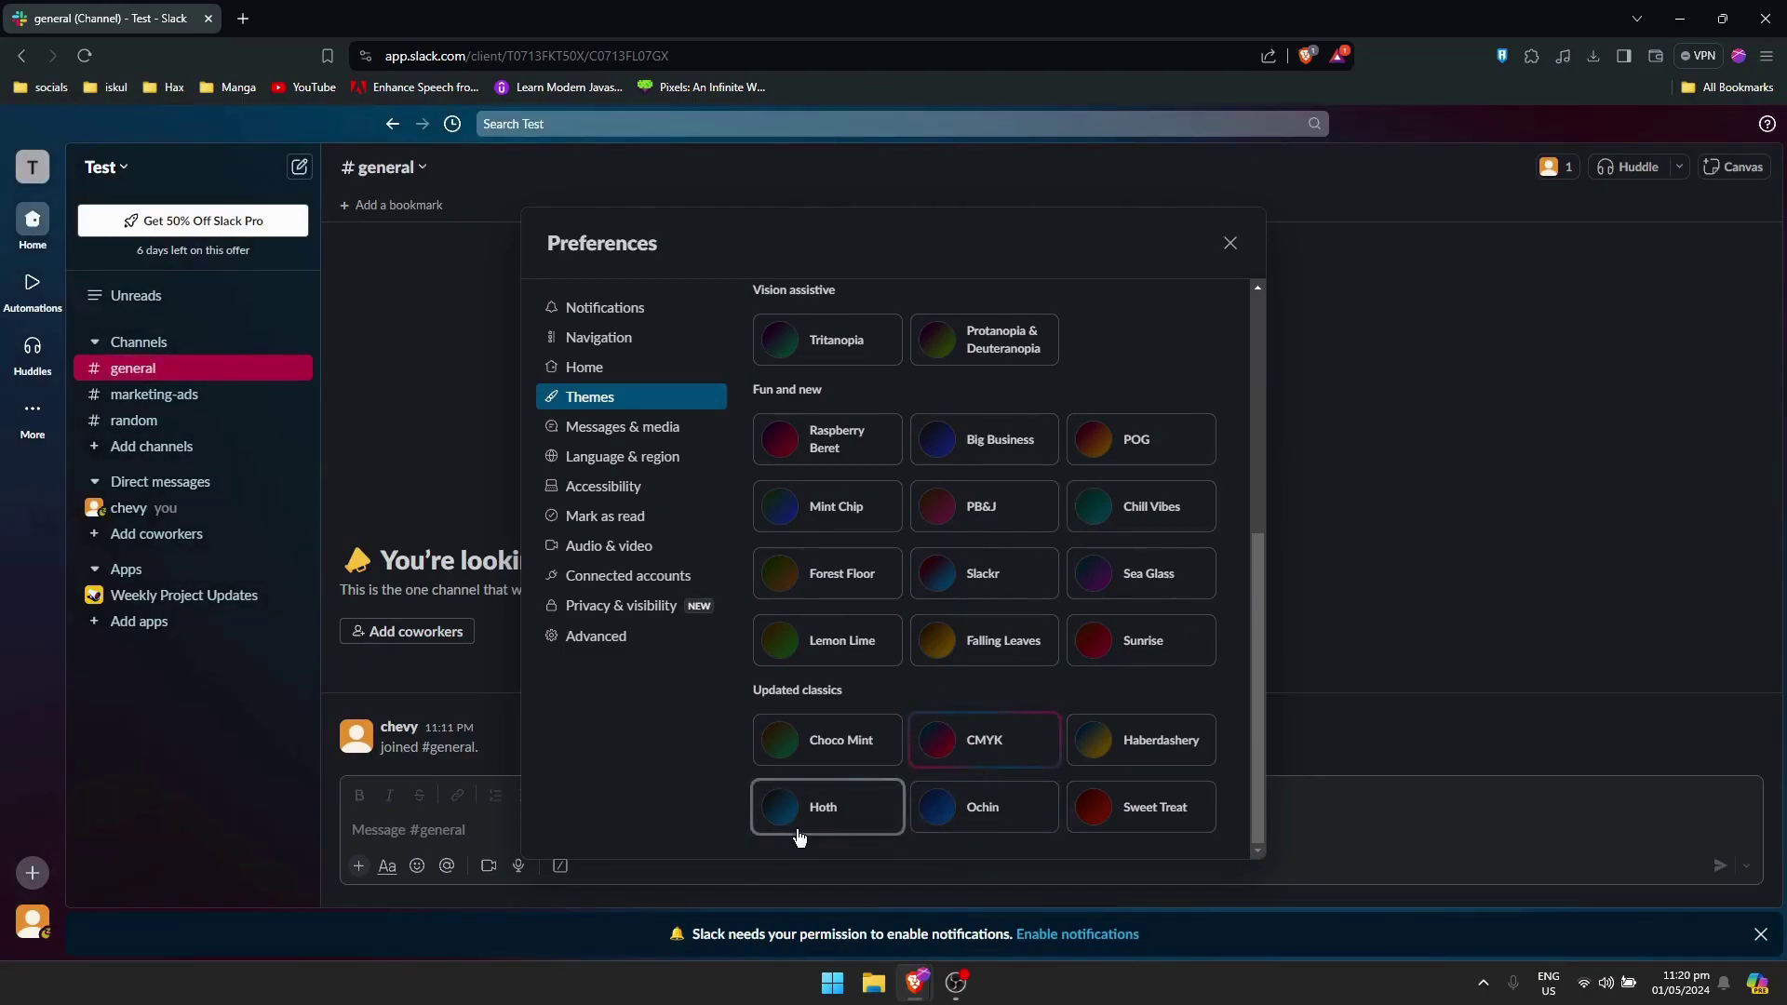
Step: Save the theme changes and review the Messages & media preferences
left_click(667, 429)
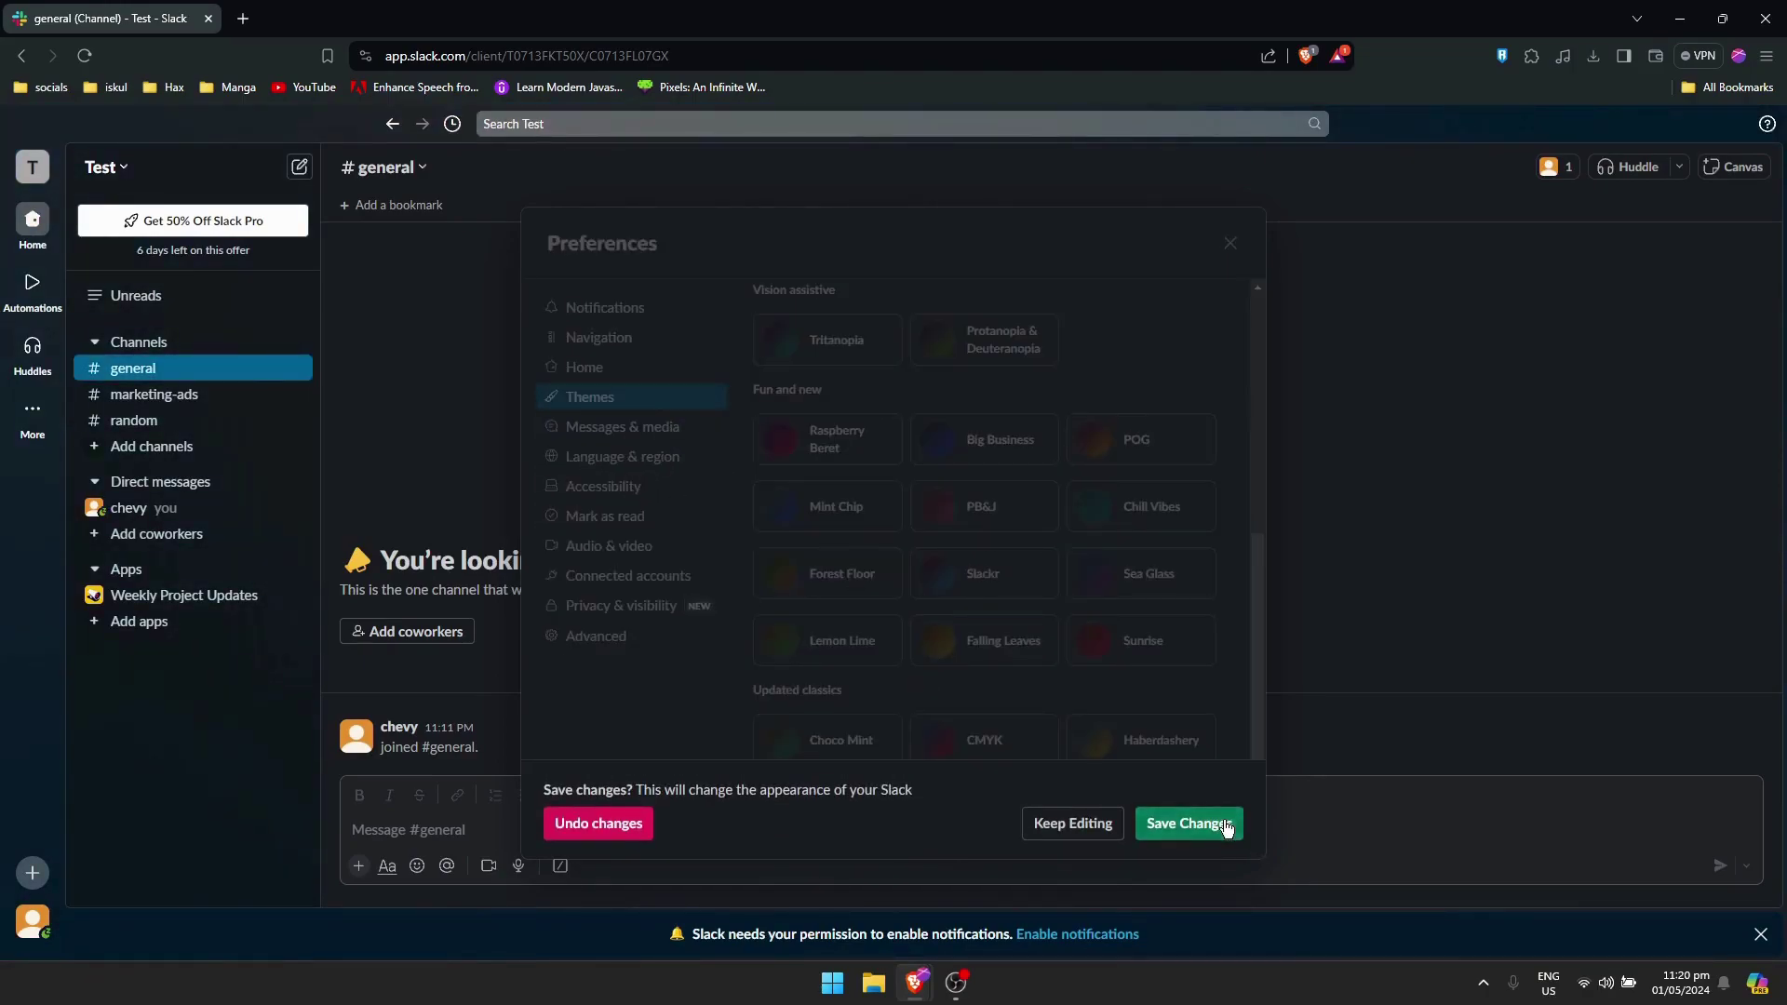
left_click(1188, 823)
left_click(622, 426)
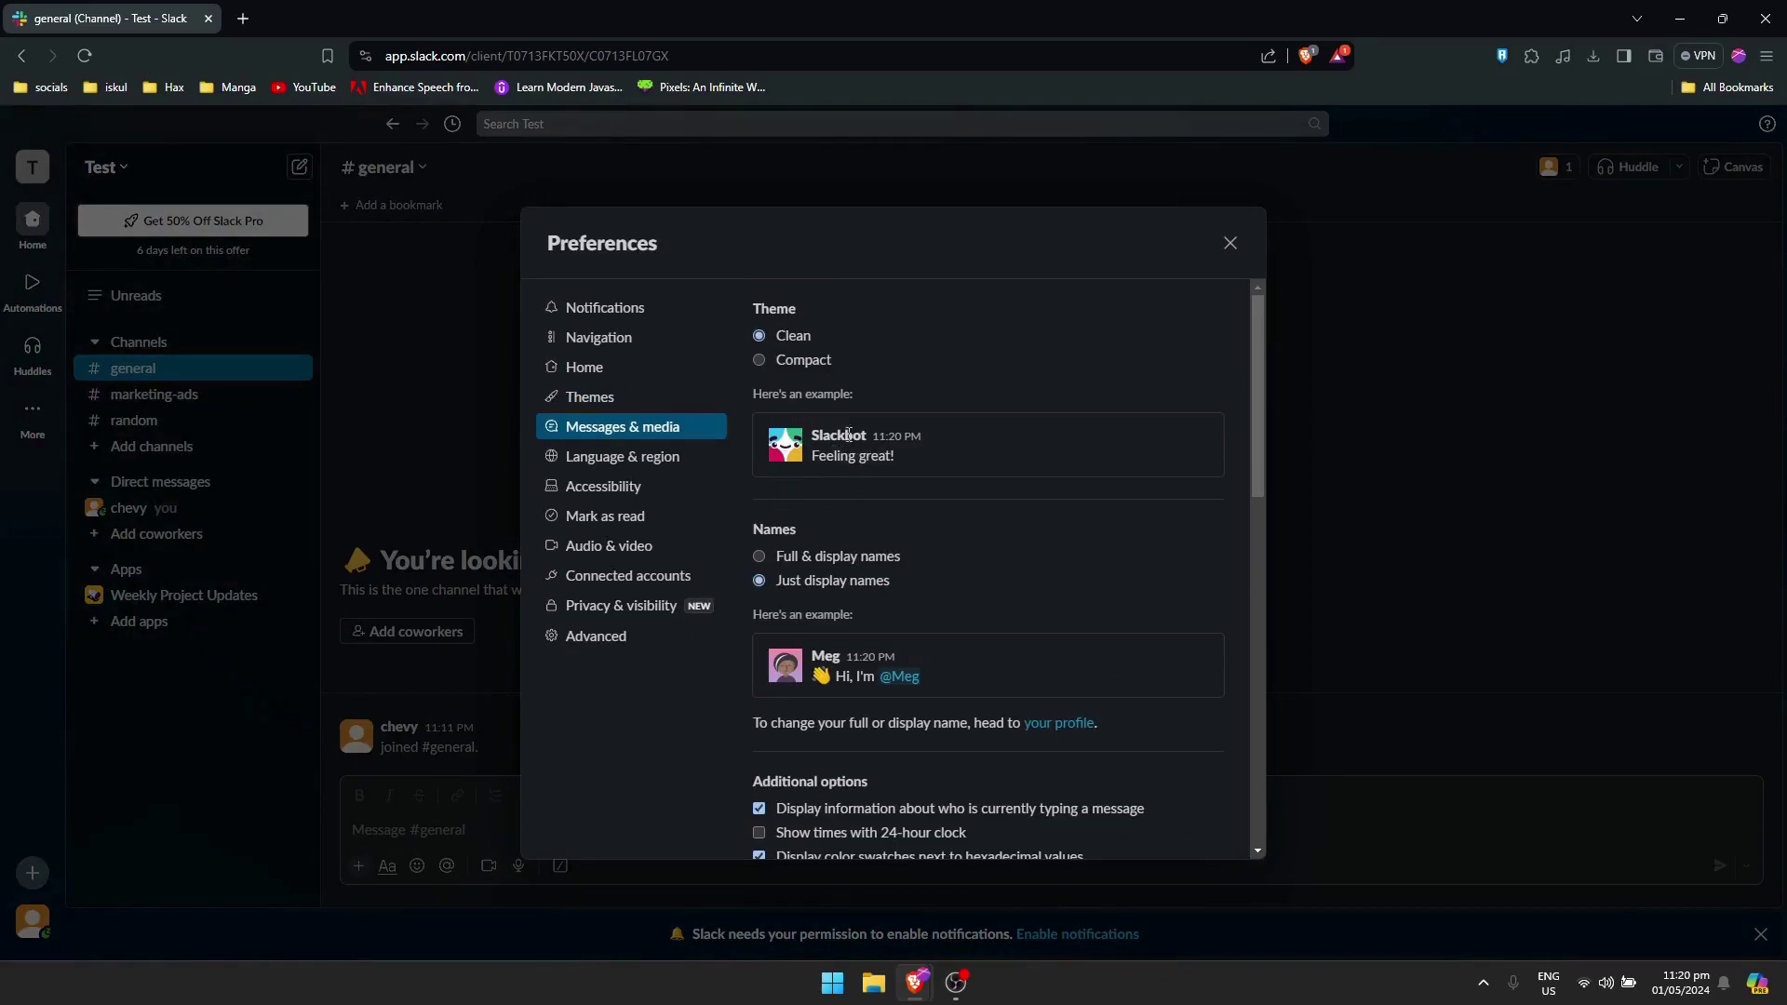
scroll(707, 389, "down", 1)
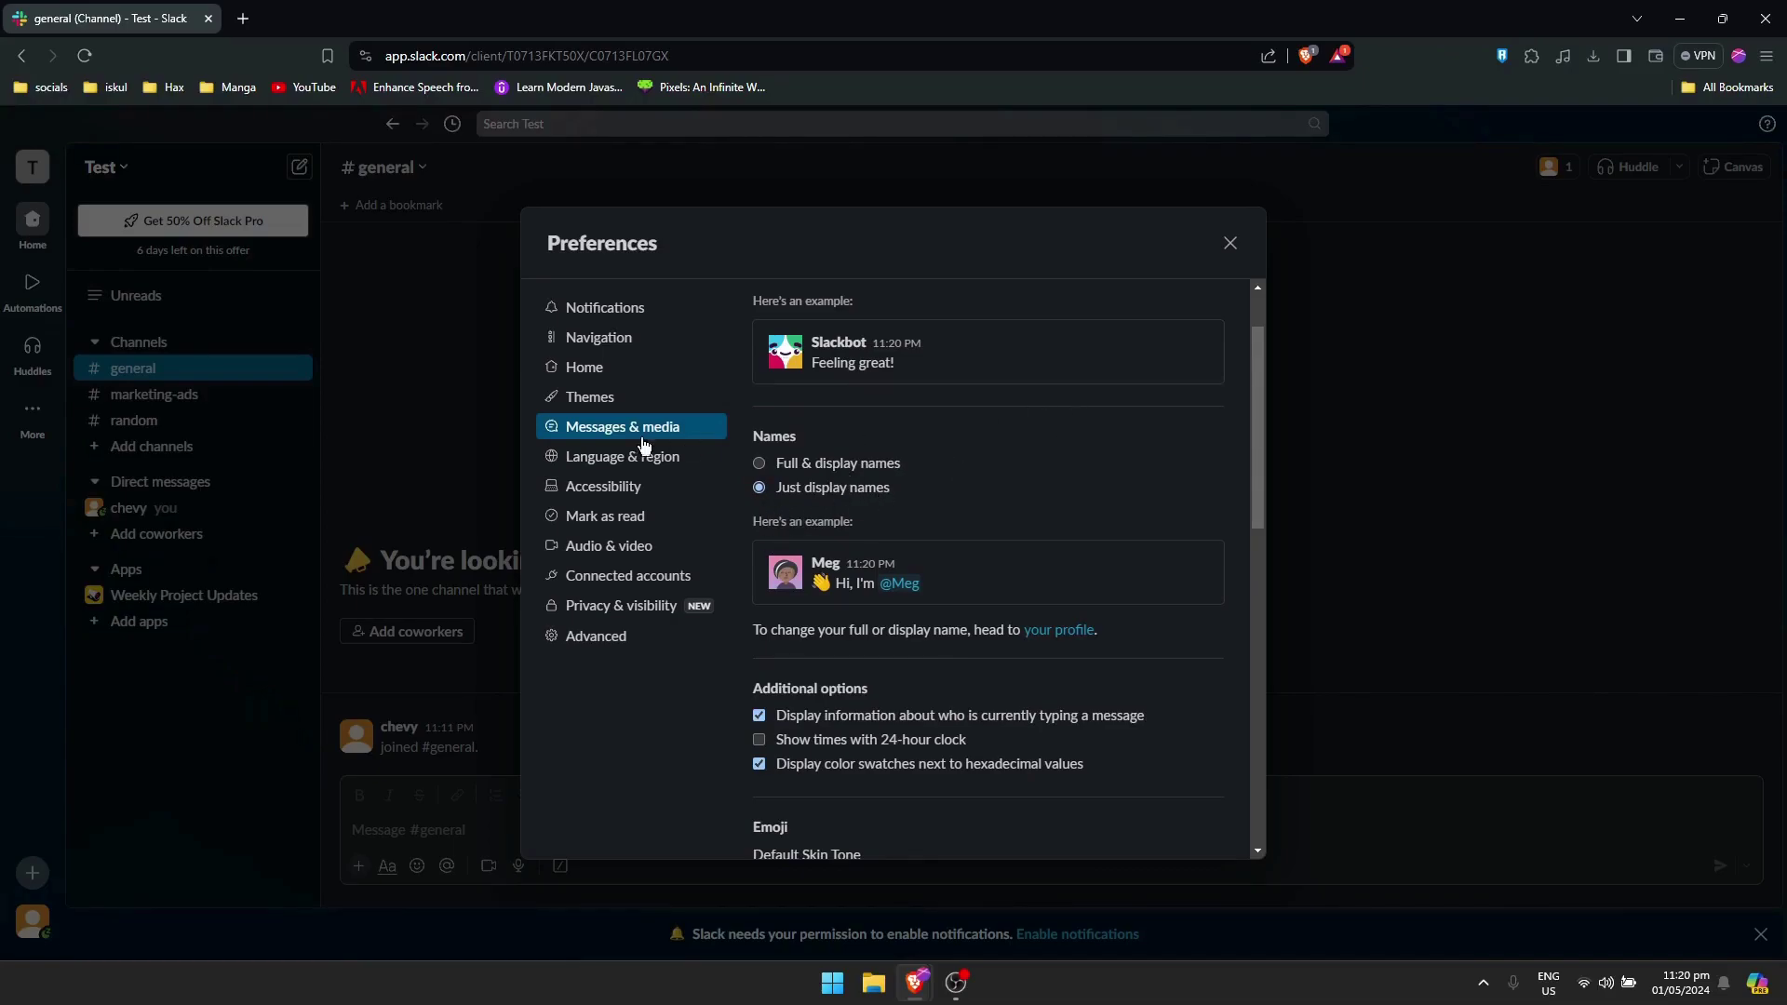
Step: Review the Language & region, Accessibility and Mark as read preferences
left_click(601, 463)
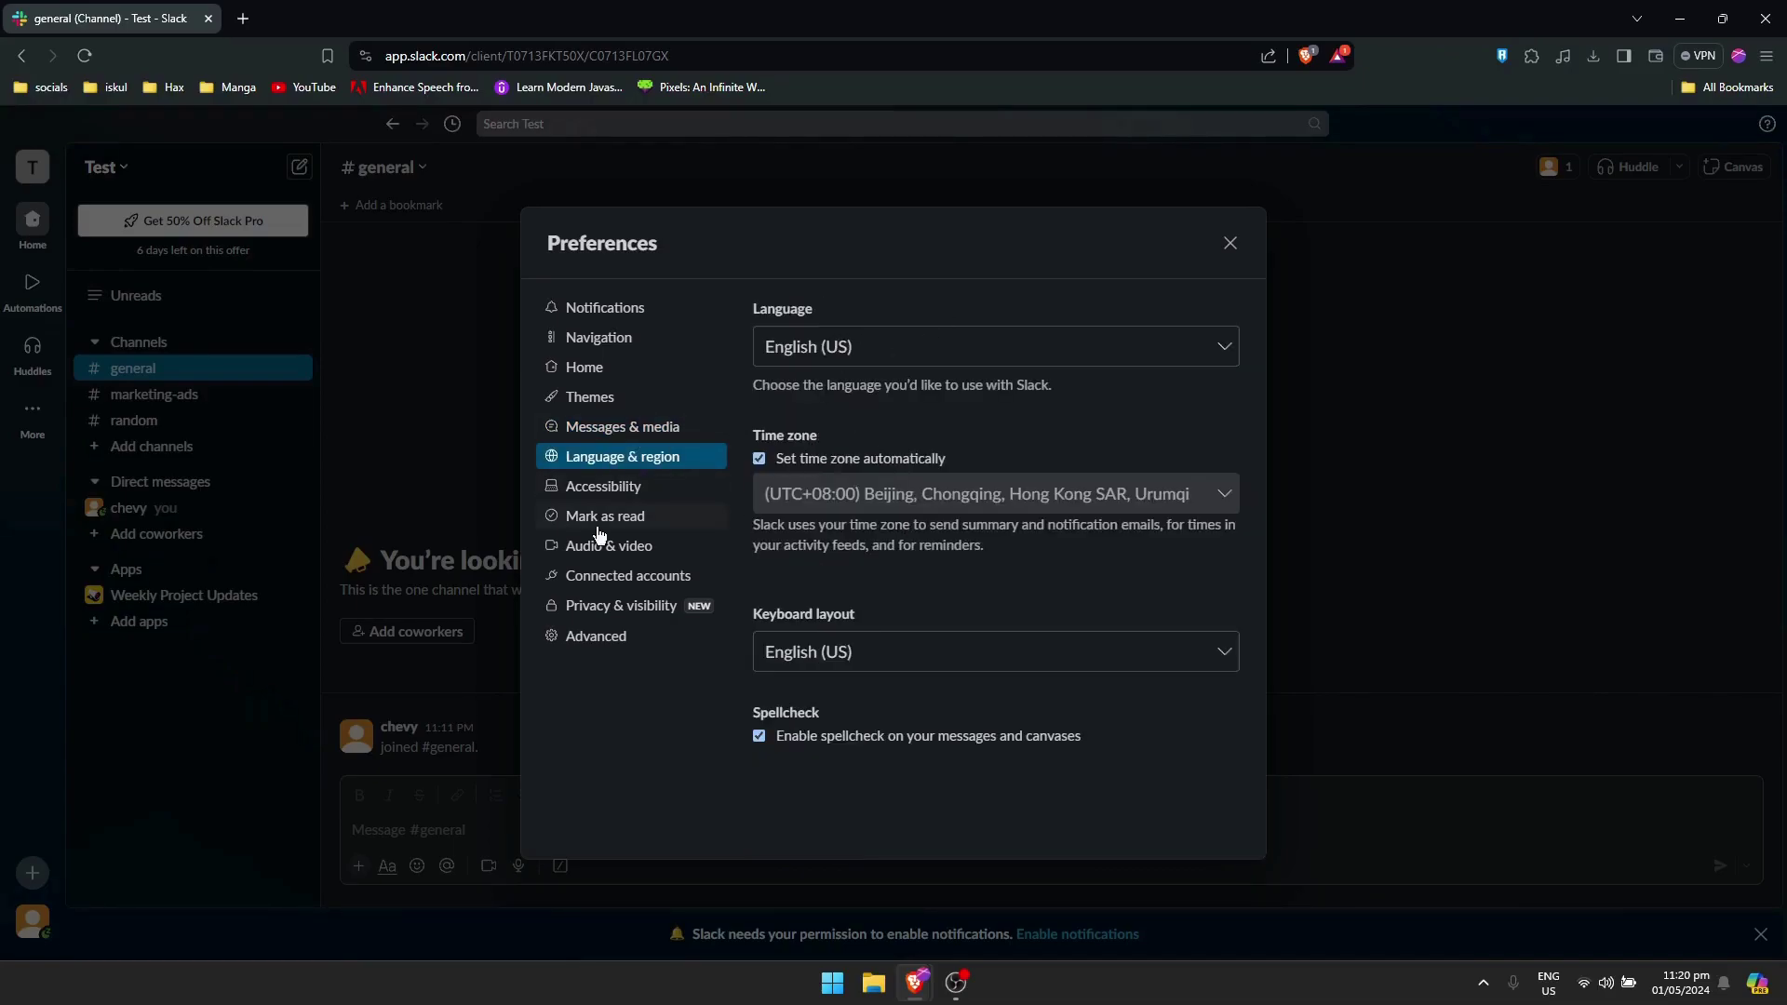
left_click(656, 485)
scroll(936, 437, "down", 4)
scroll(938, 443, "up", 5)
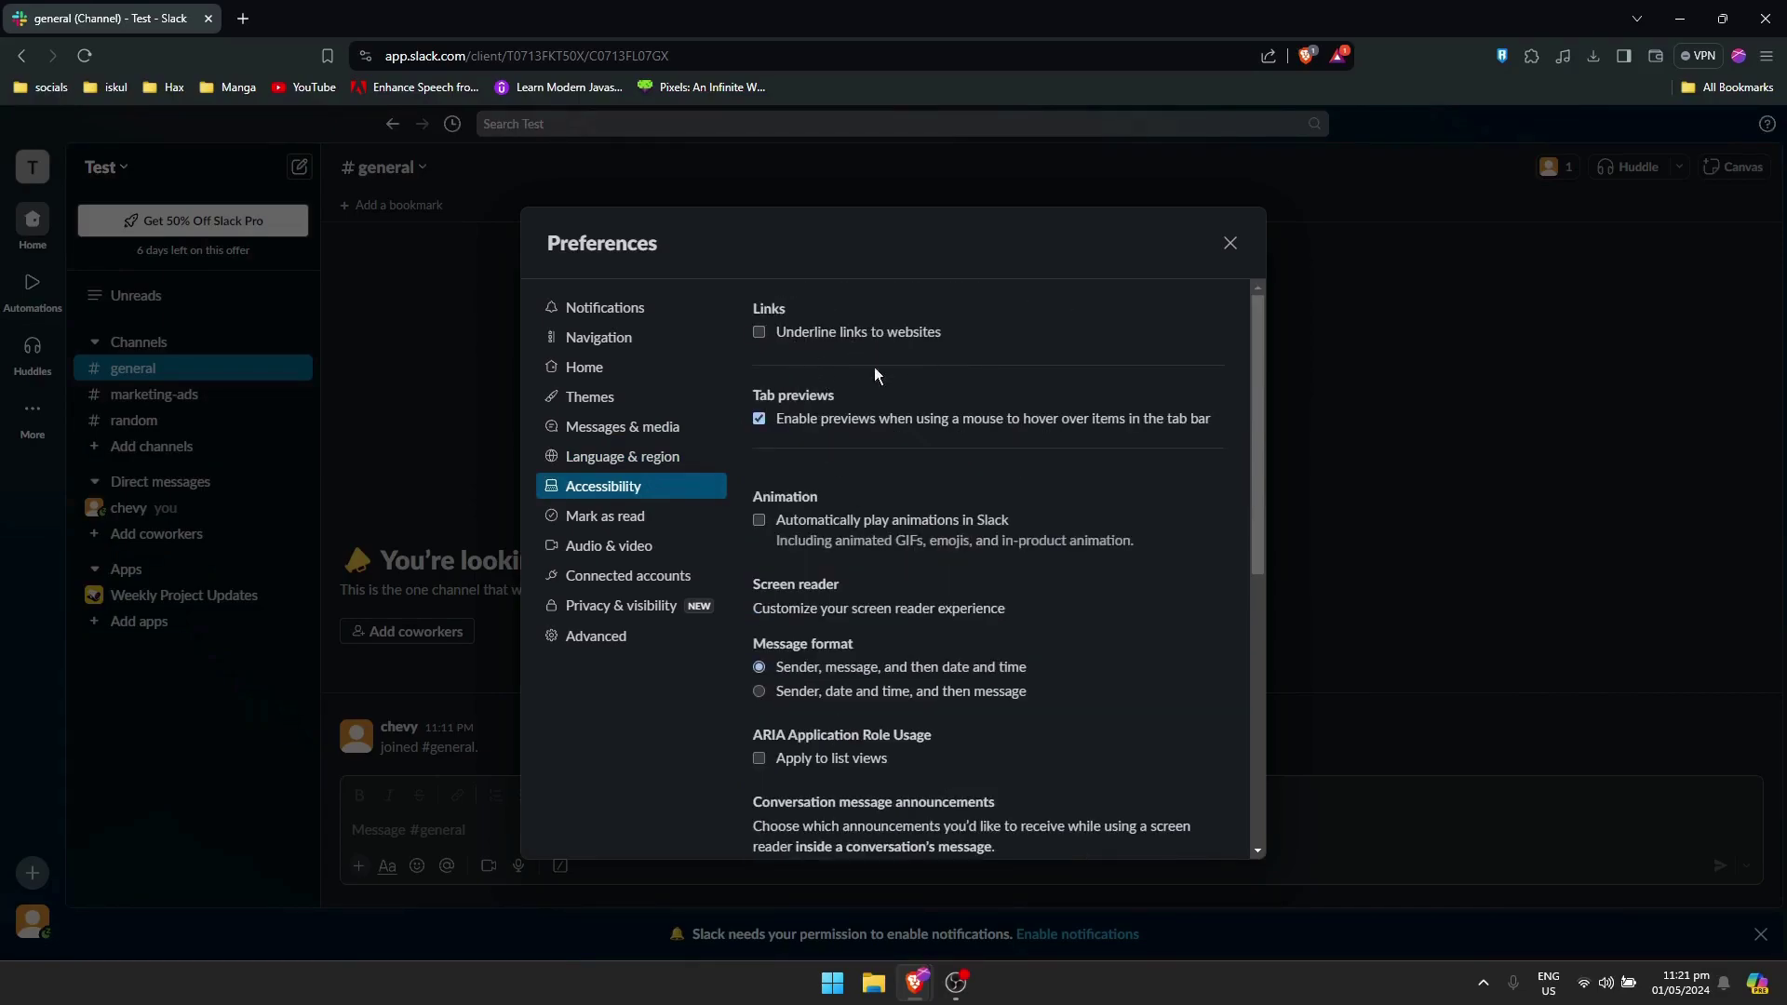
left_click(624, 518)
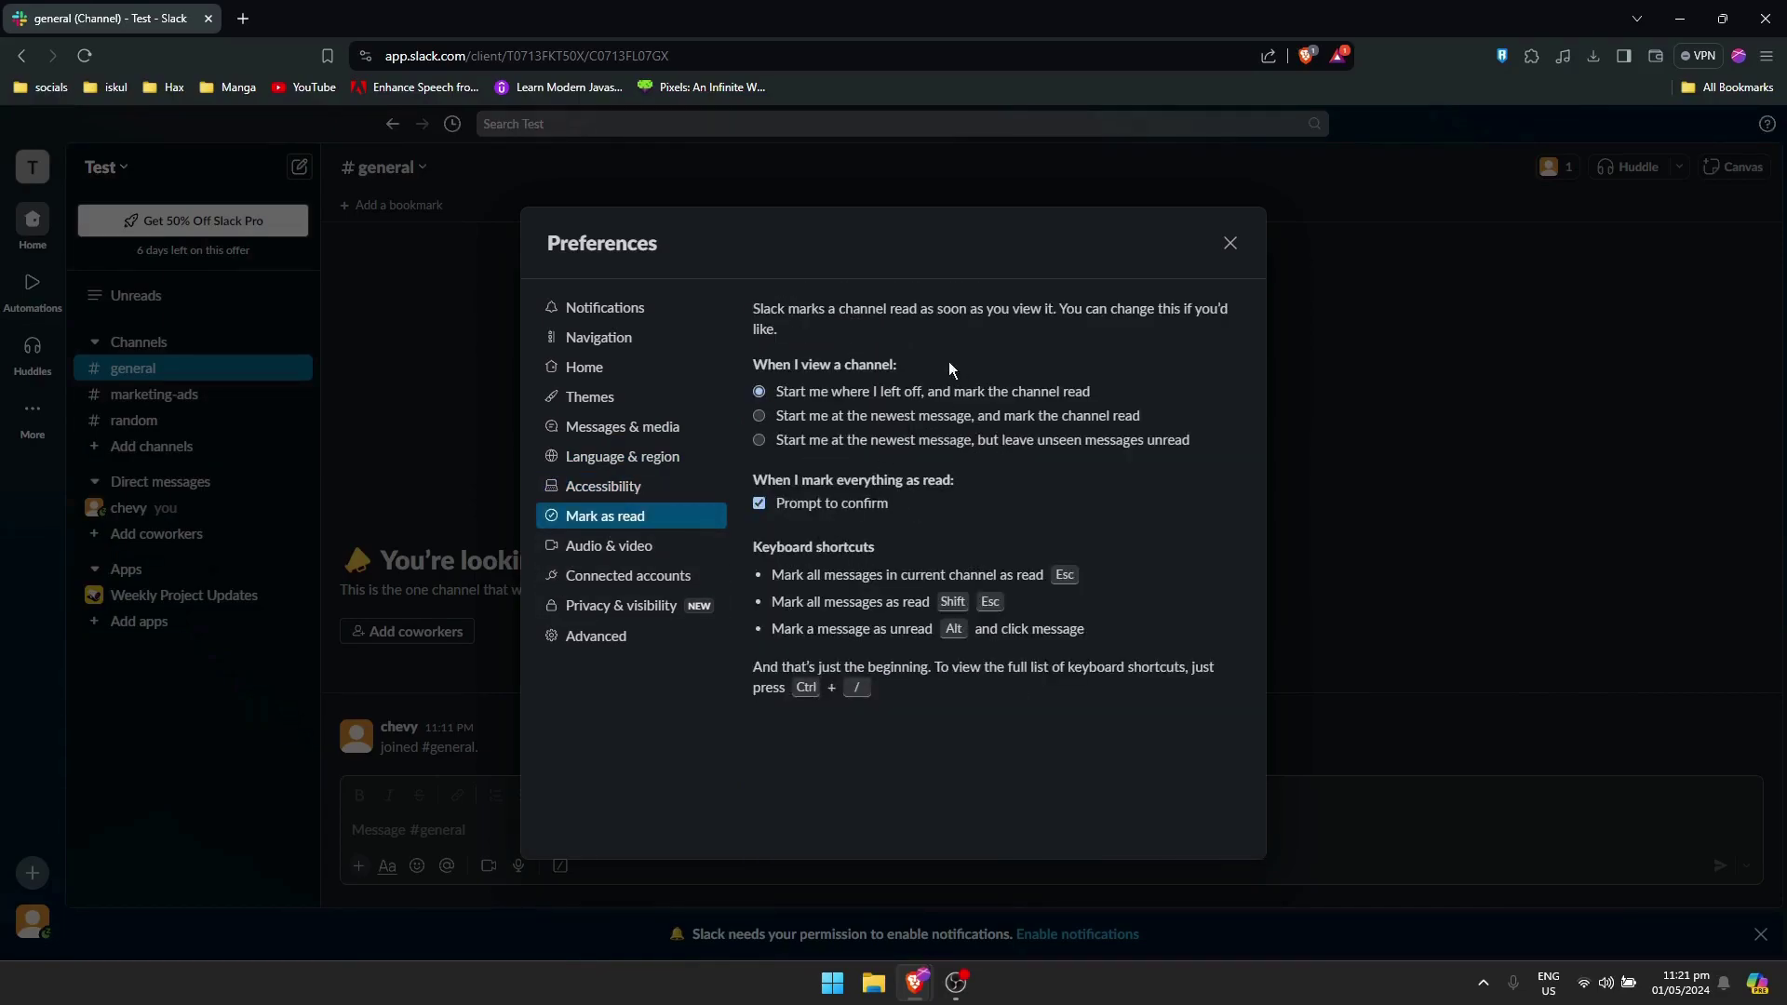
Step: Review the Audio & video preferences, dismissing the camera permission request without allowing or blocking it
left_click(596, 547)
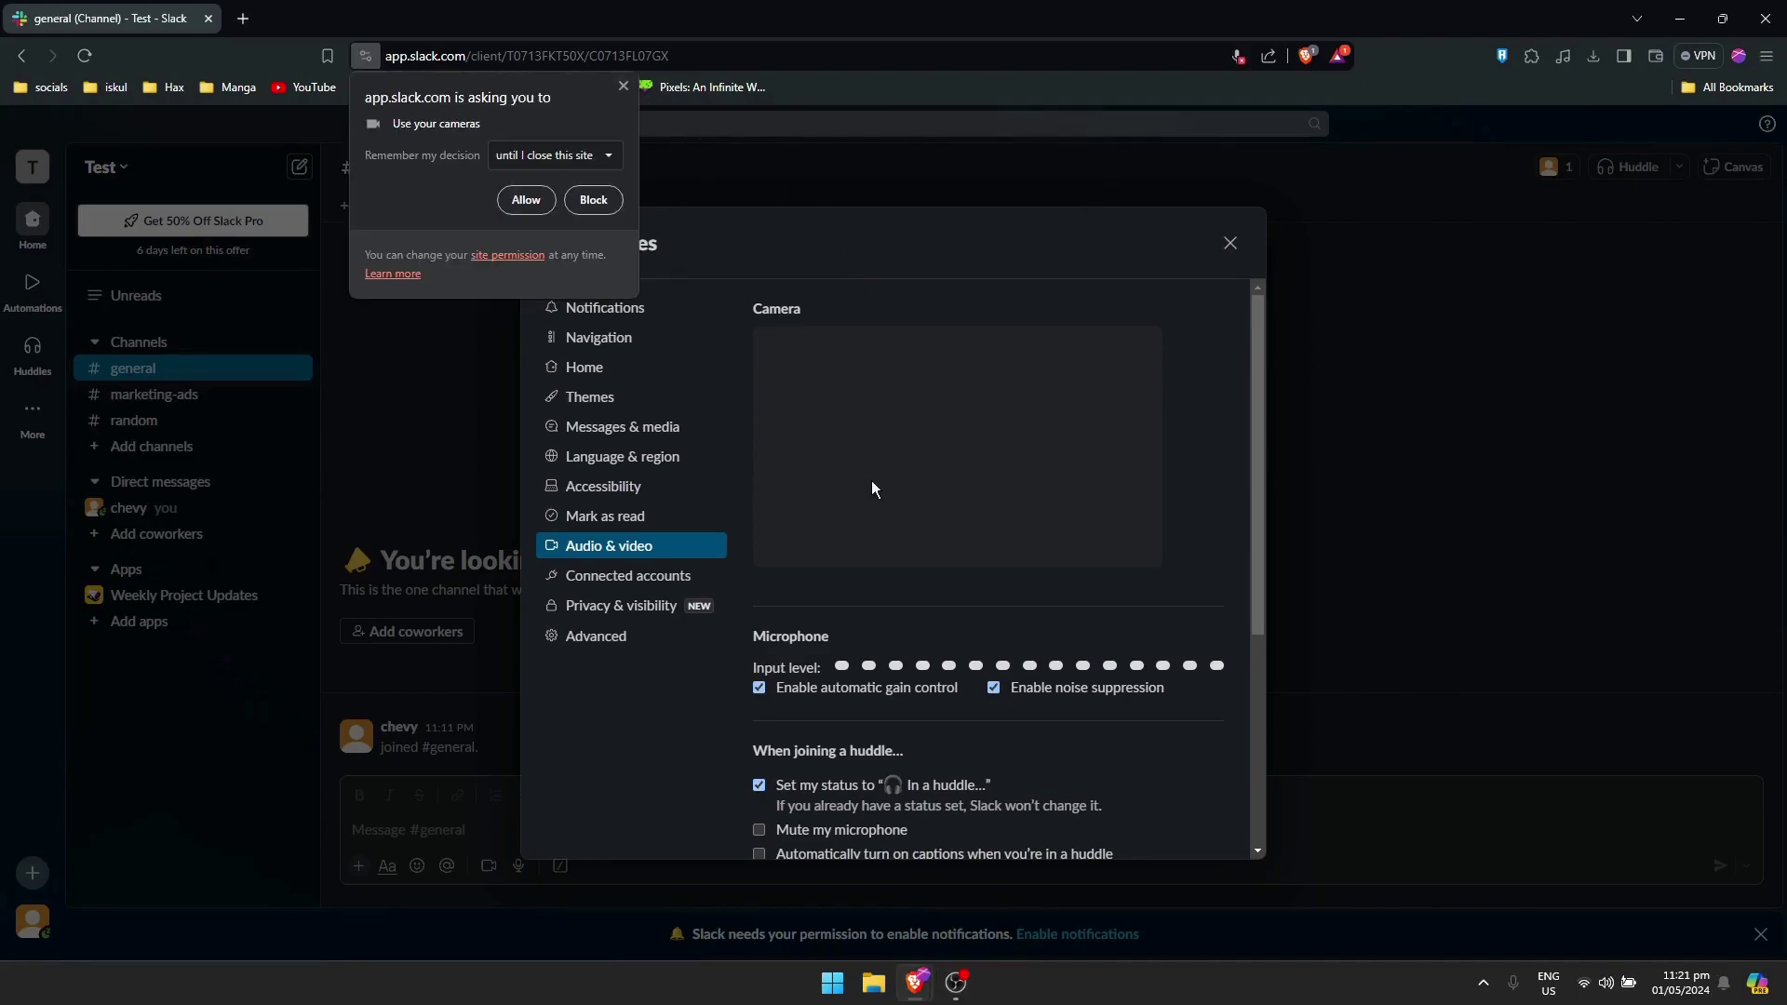
left_click(623, 85)
scroll(1015, 531, "down", 3)
scroll(1062, 496, "up", 3)
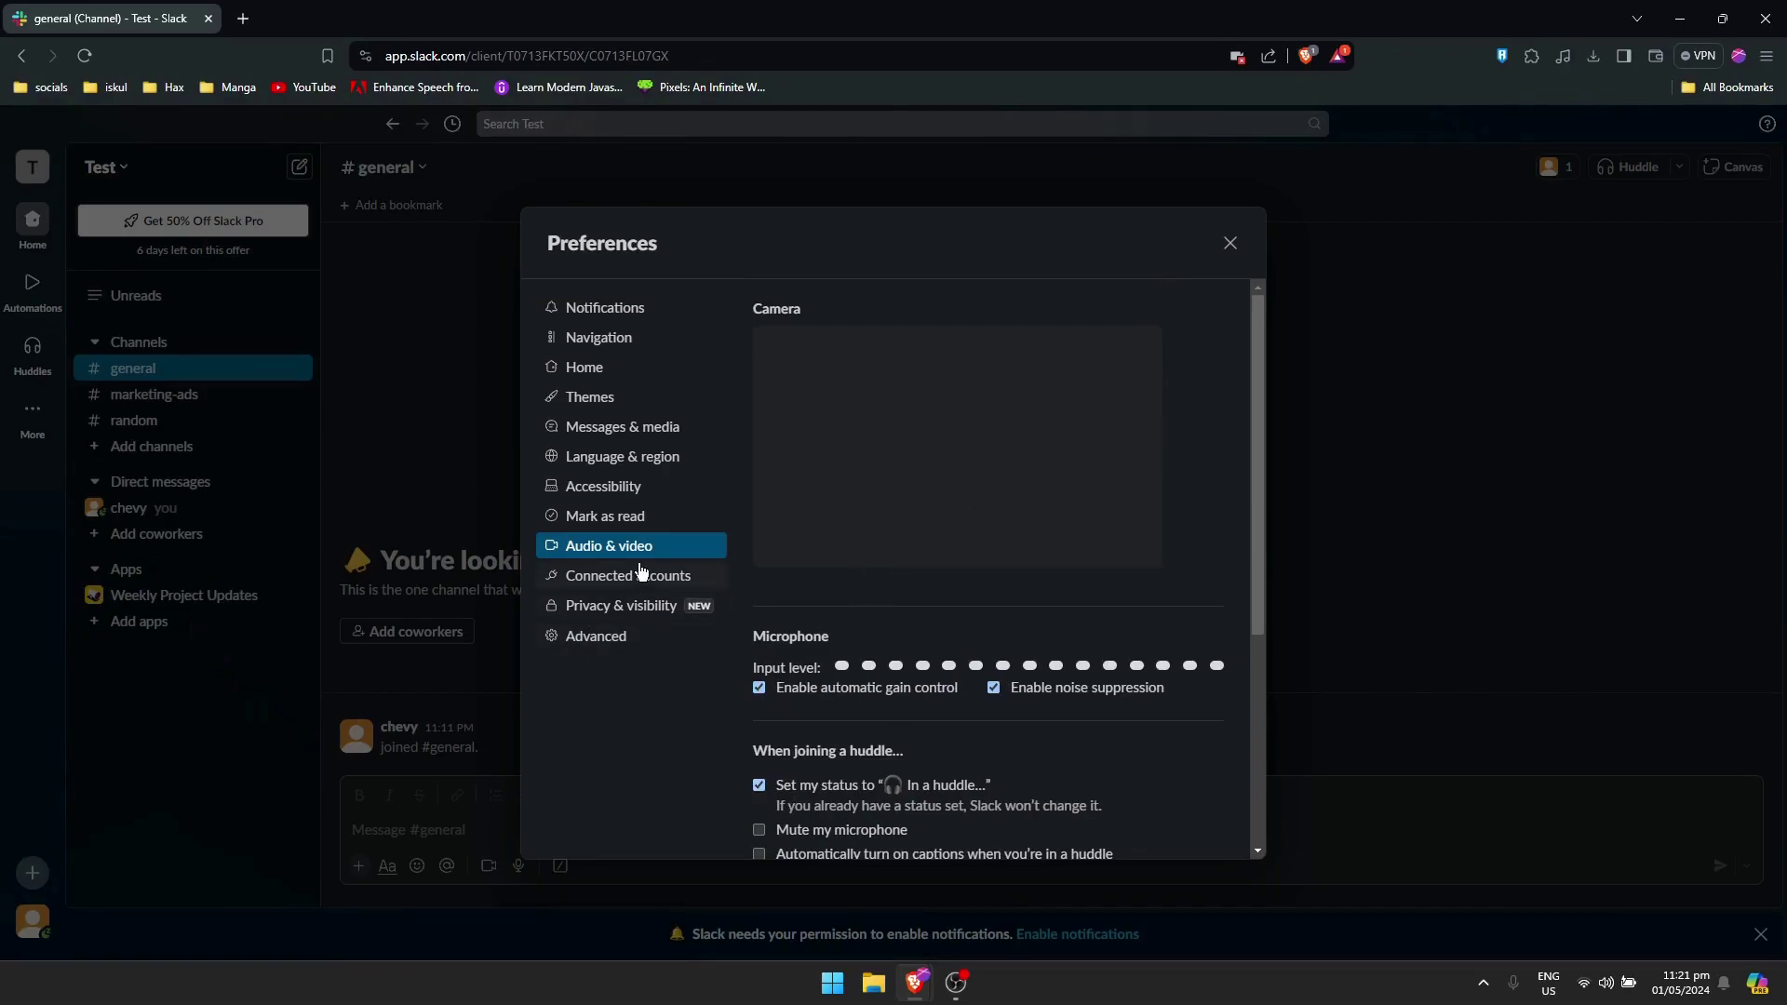
Step: Review the Connected accounts and Privacy & visibility preferences, including discoverability, contact sharing and blocked invitations
left_click(685, 564)
left_click(661, 618)
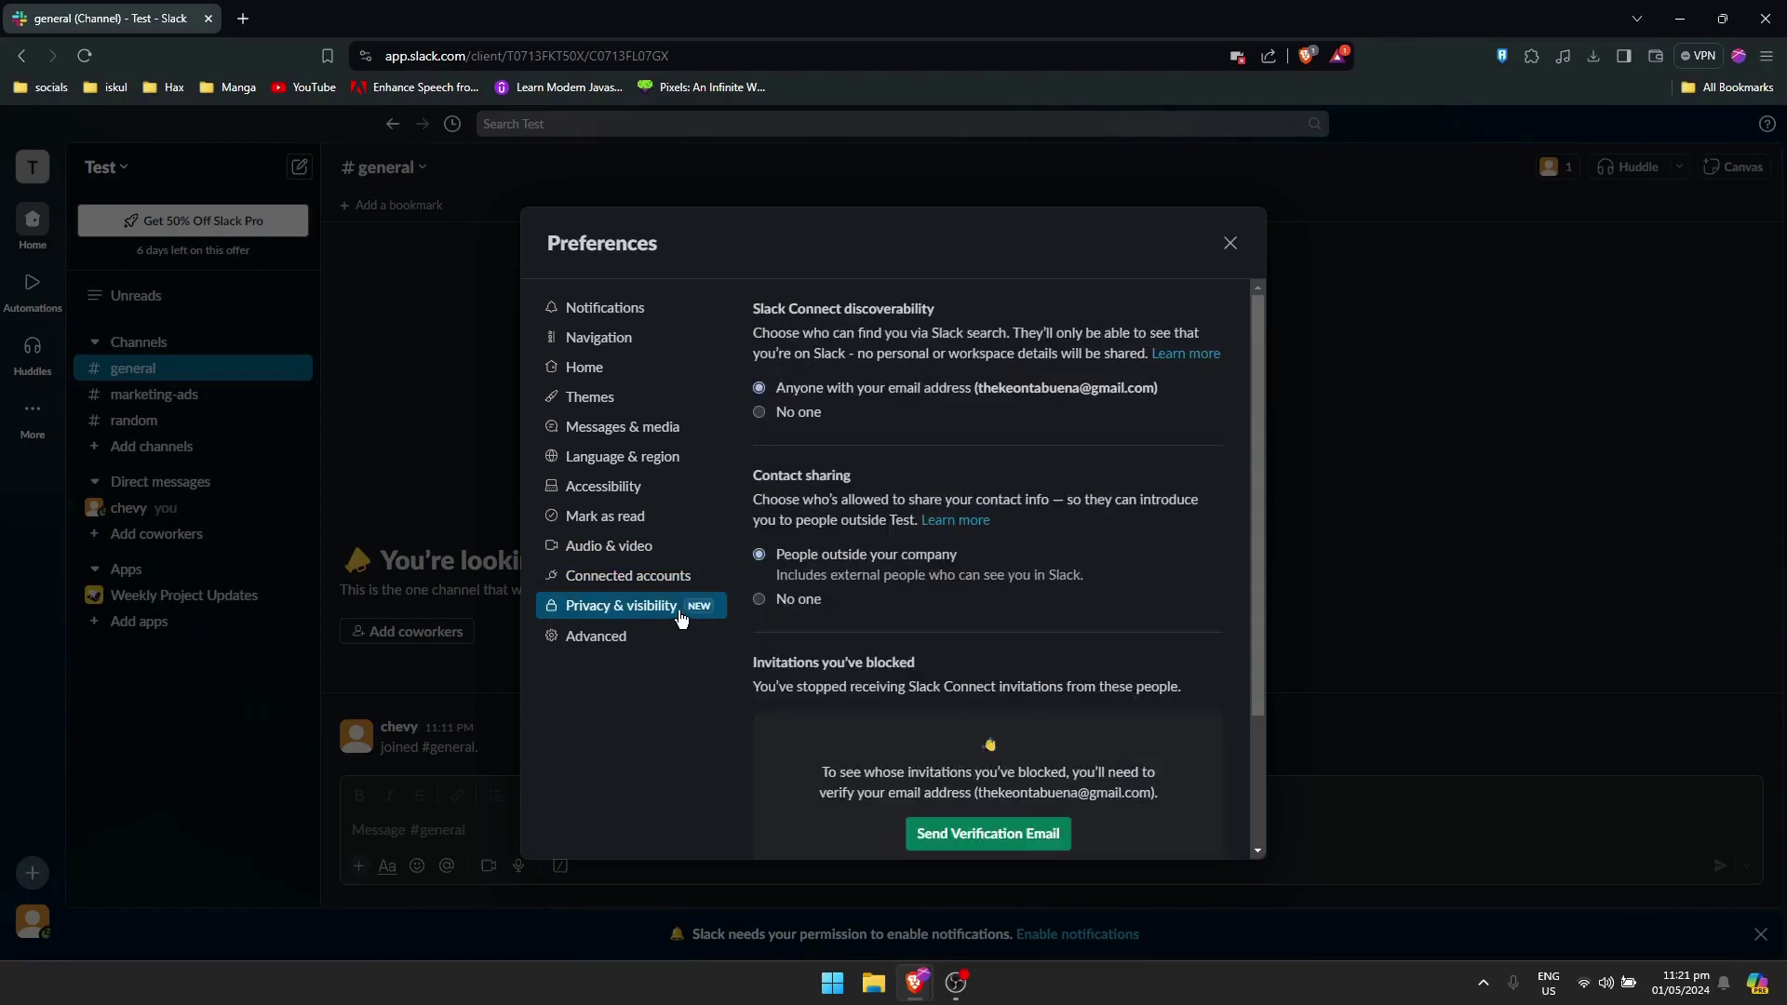
scroll(889, 562, "down", 3)
scroll(889, 562, "up", 3)
scroll(847, 558, "down", 3)
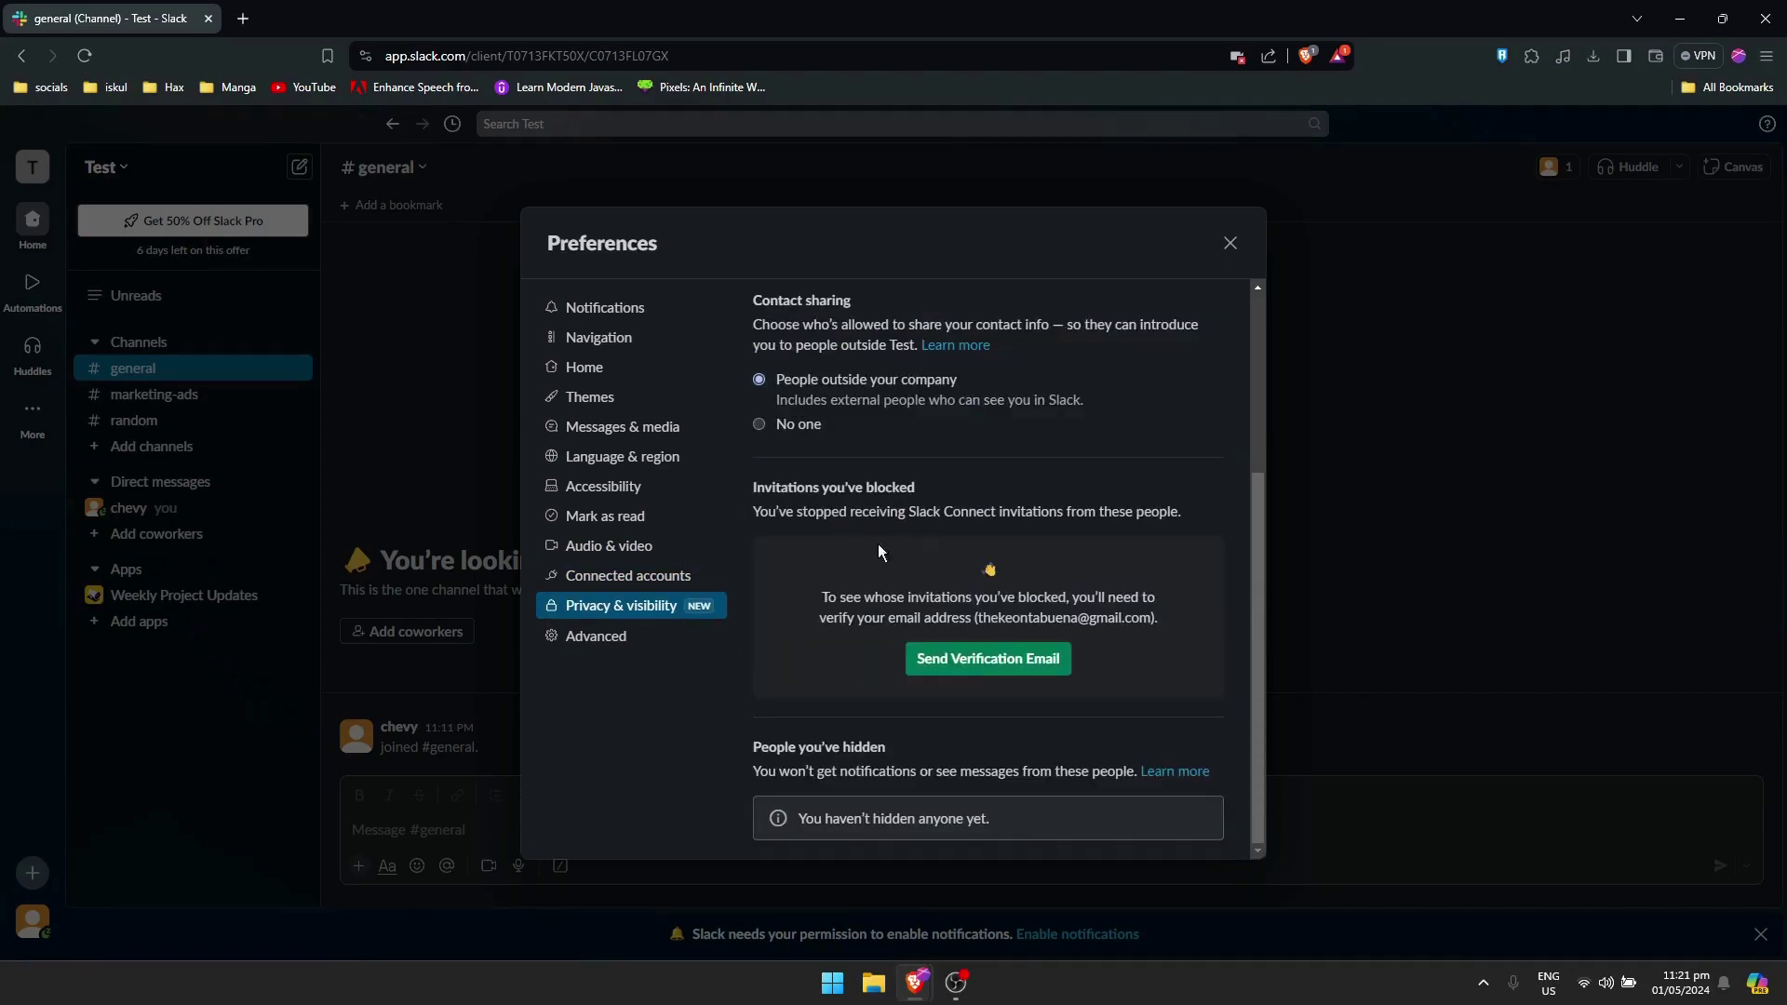
scroll(805, 556, "up", 3)
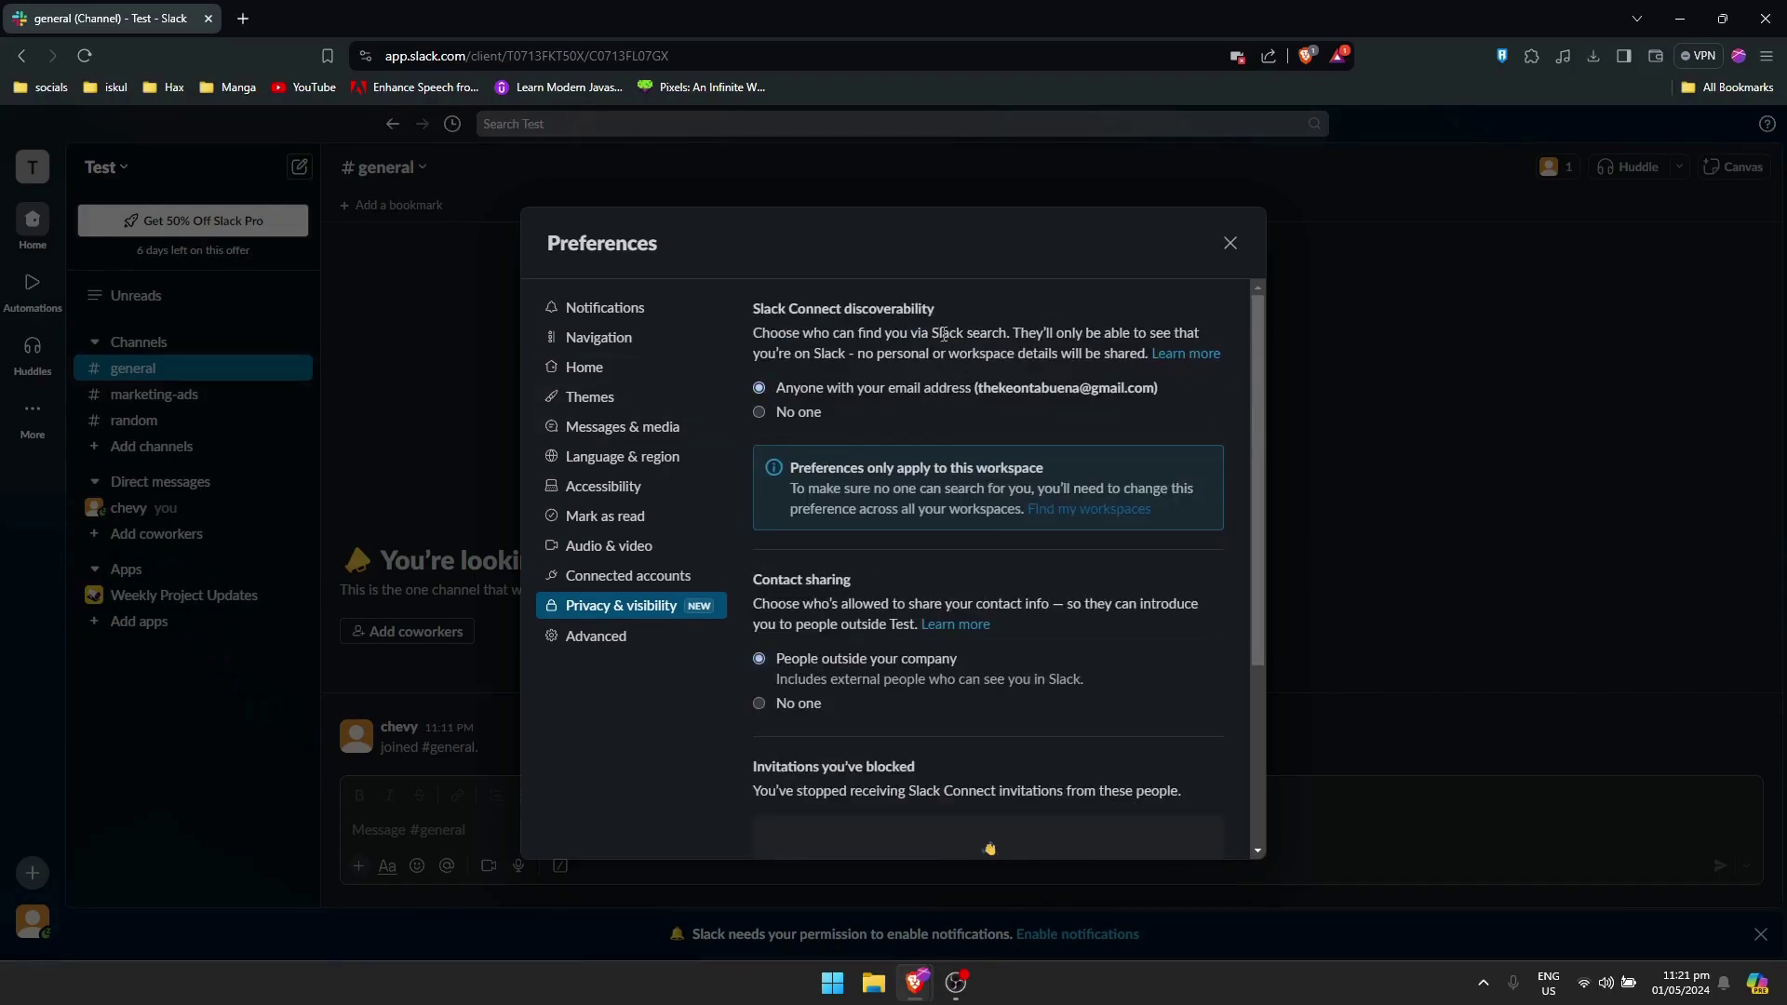
Step: Review the Advanced preferences for input, search and warnings, and close the preferences
left_click(657, 649)
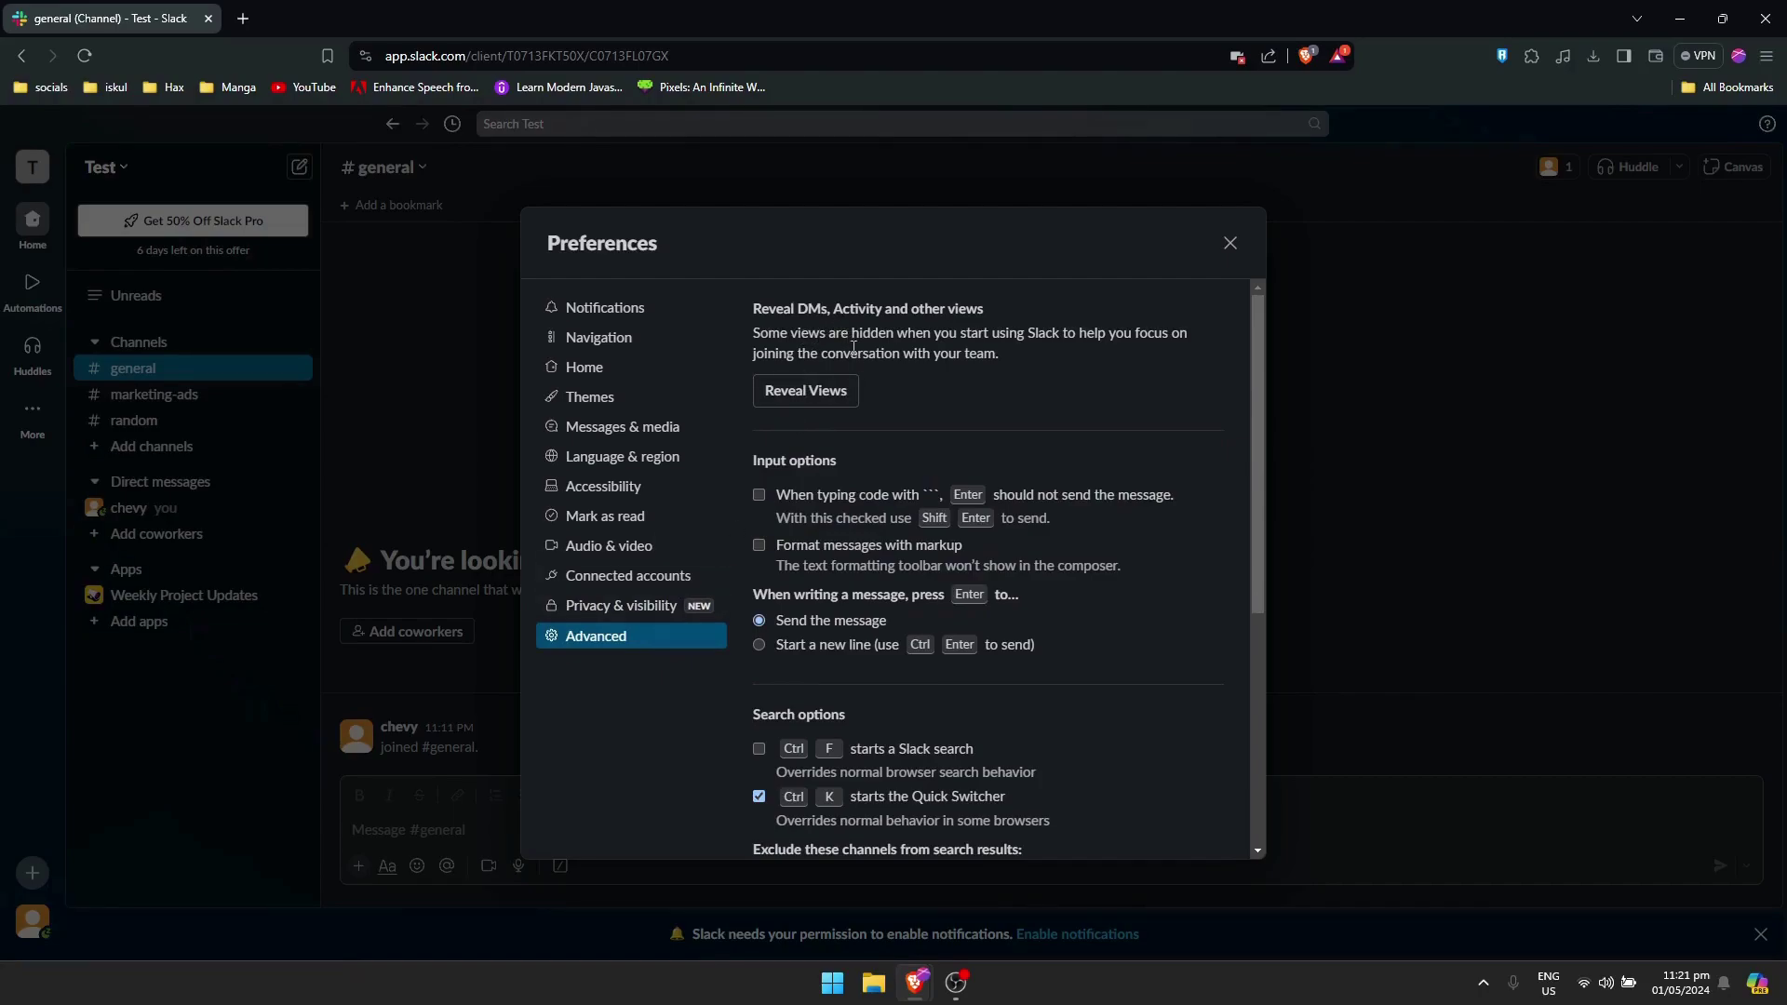
scroll(941, 438, "down", 5)
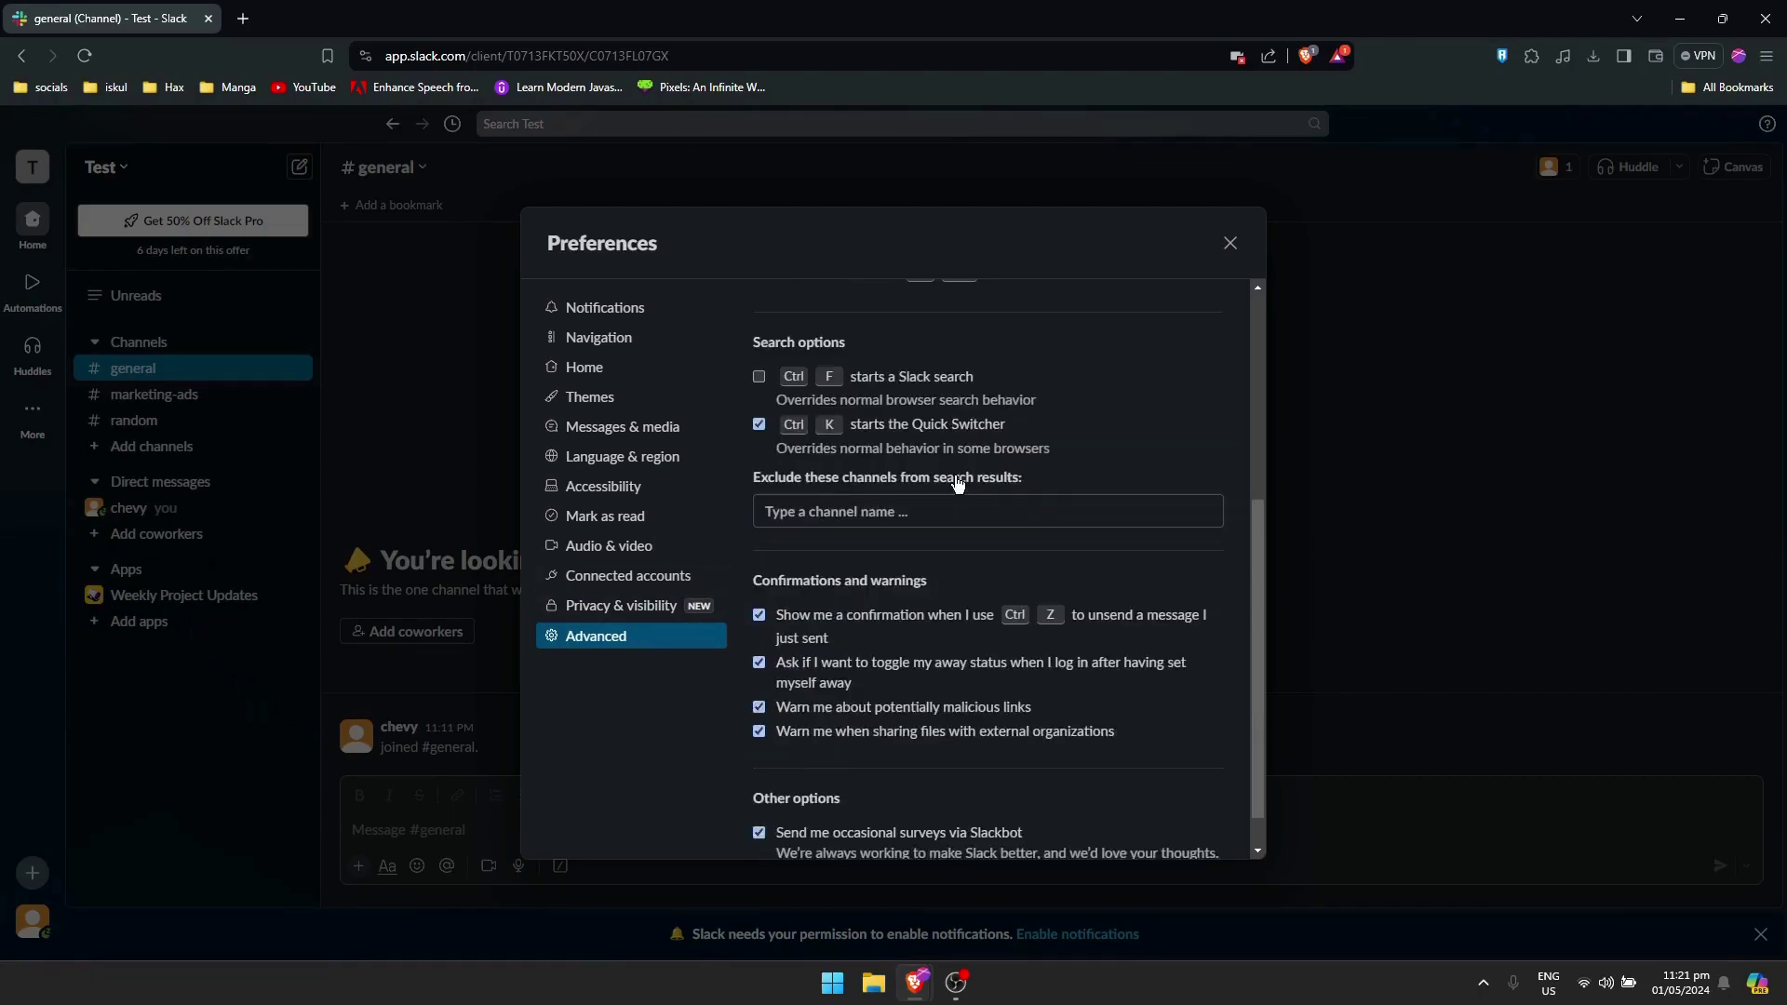
scroll(916, 493, "up", 5)
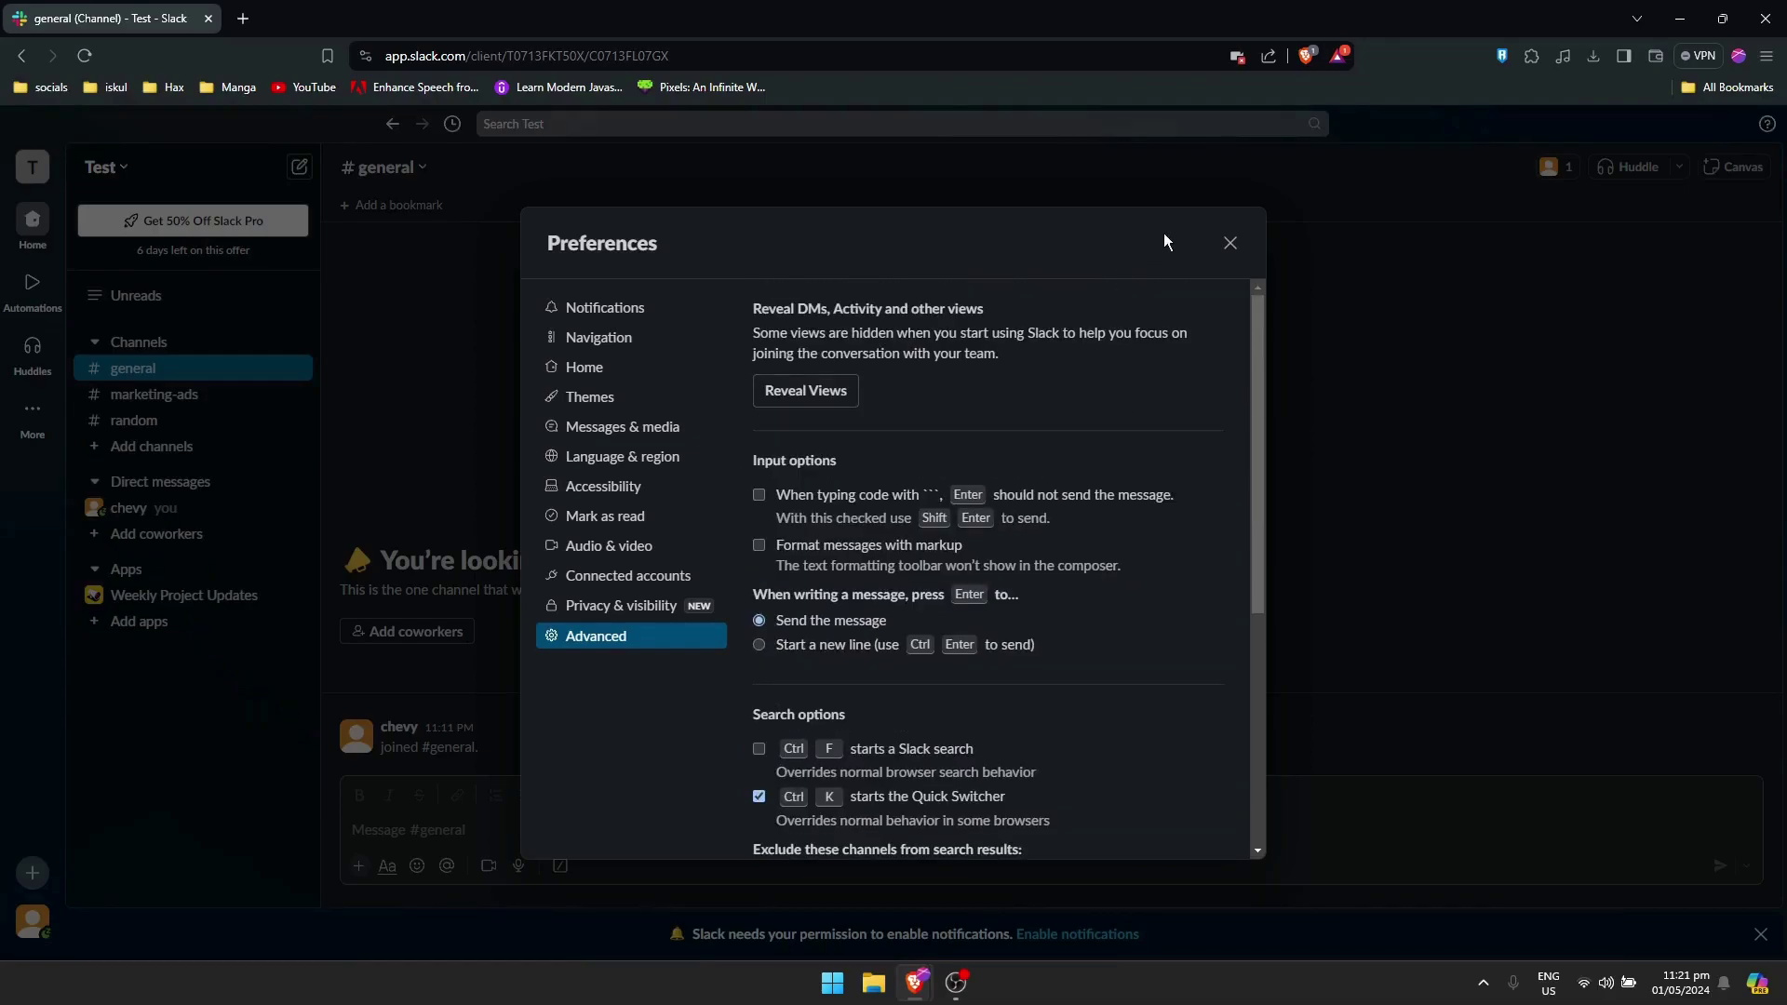
left_click(1229, 239)
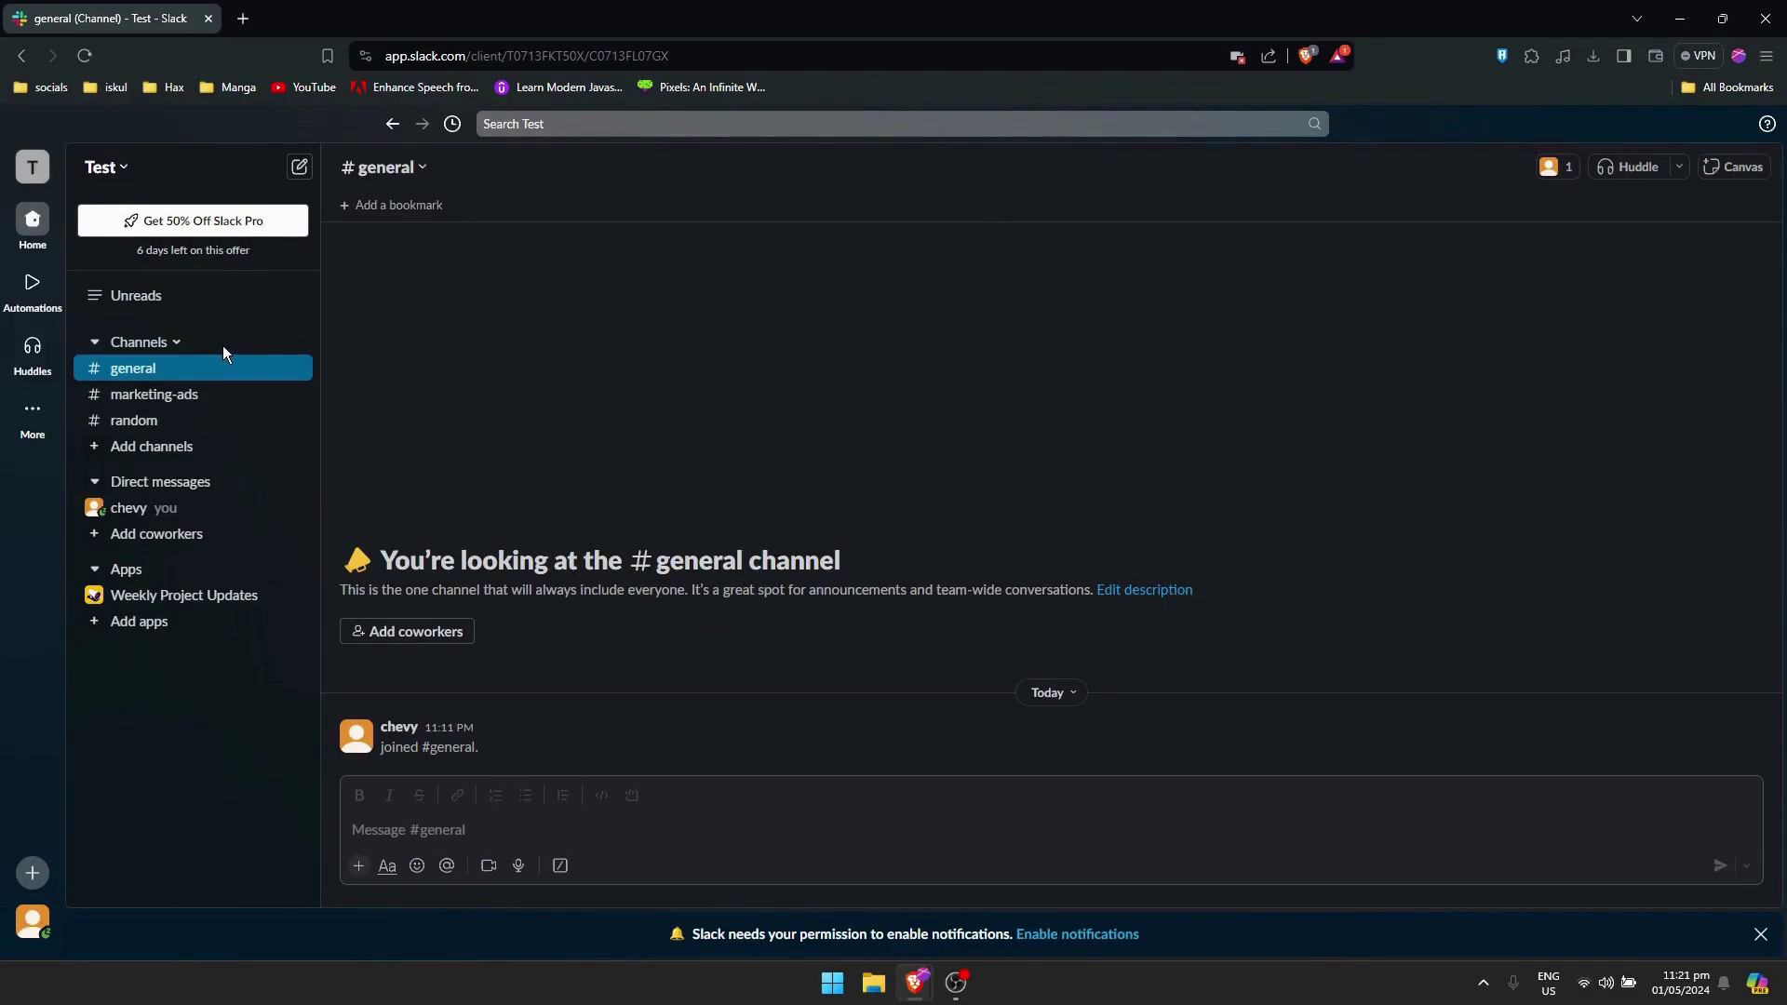
Step: Check the member list and the Add people form of the marketing-ads channel, and close the channel details
left_click(200, 393)
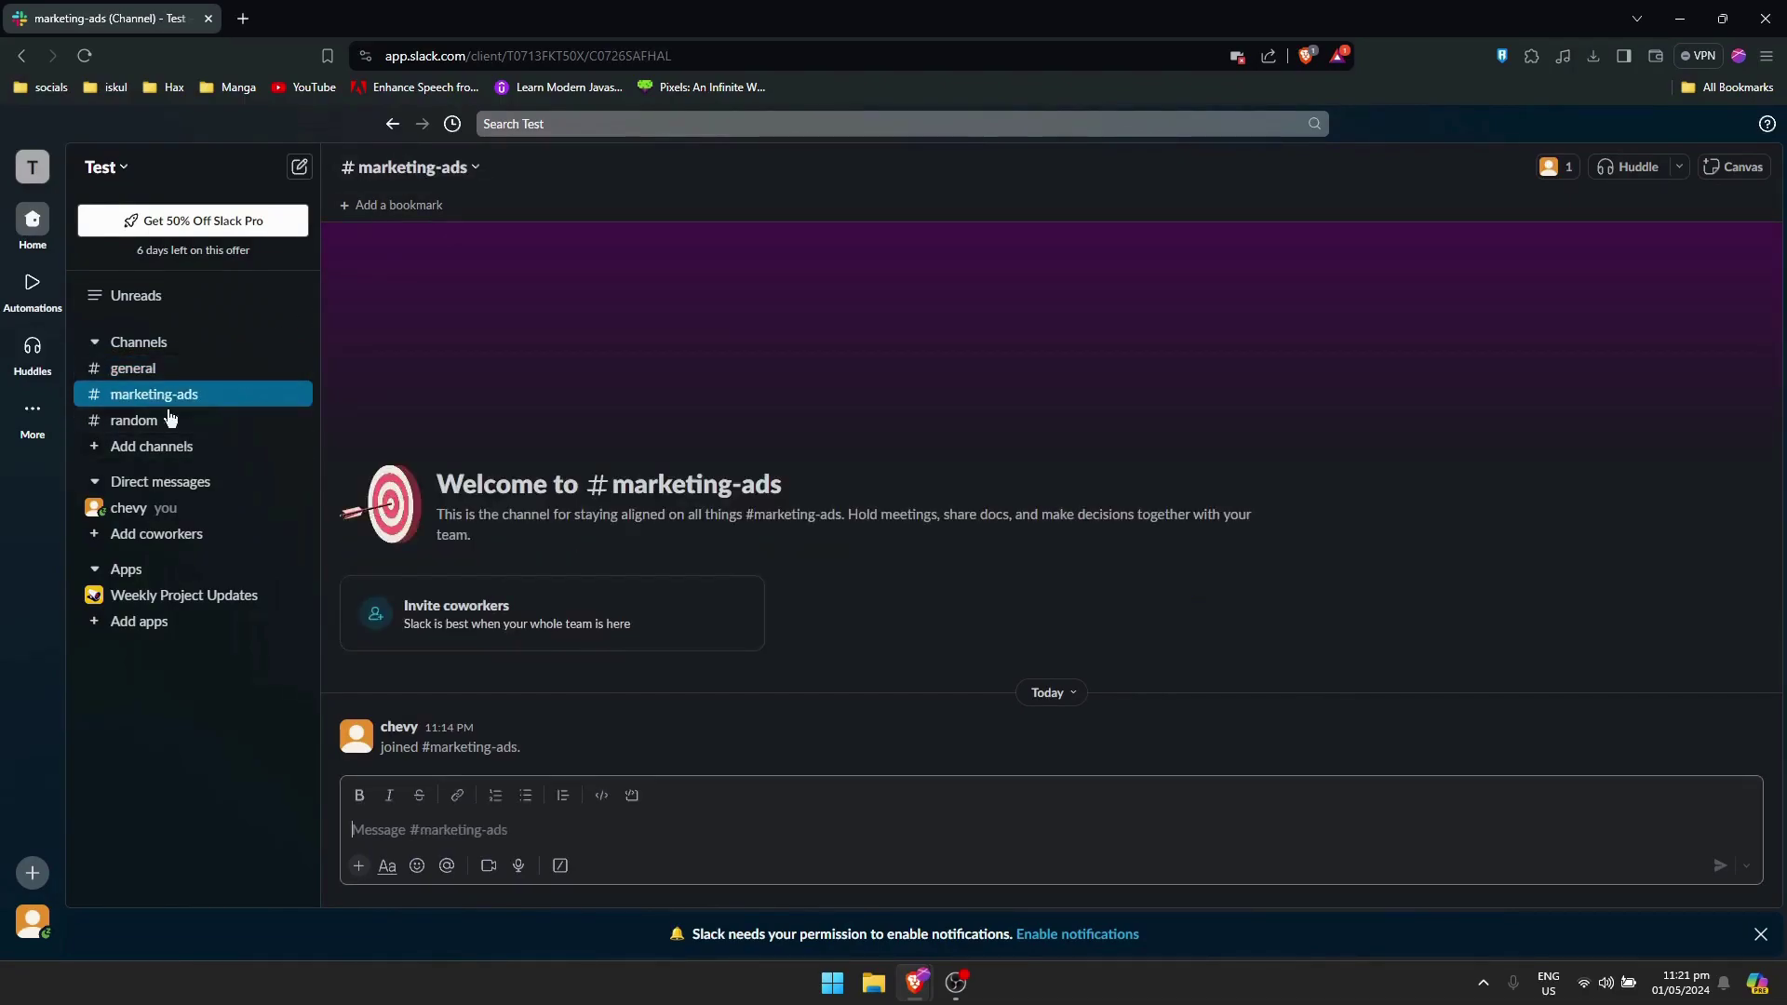
left_click(439, 173)
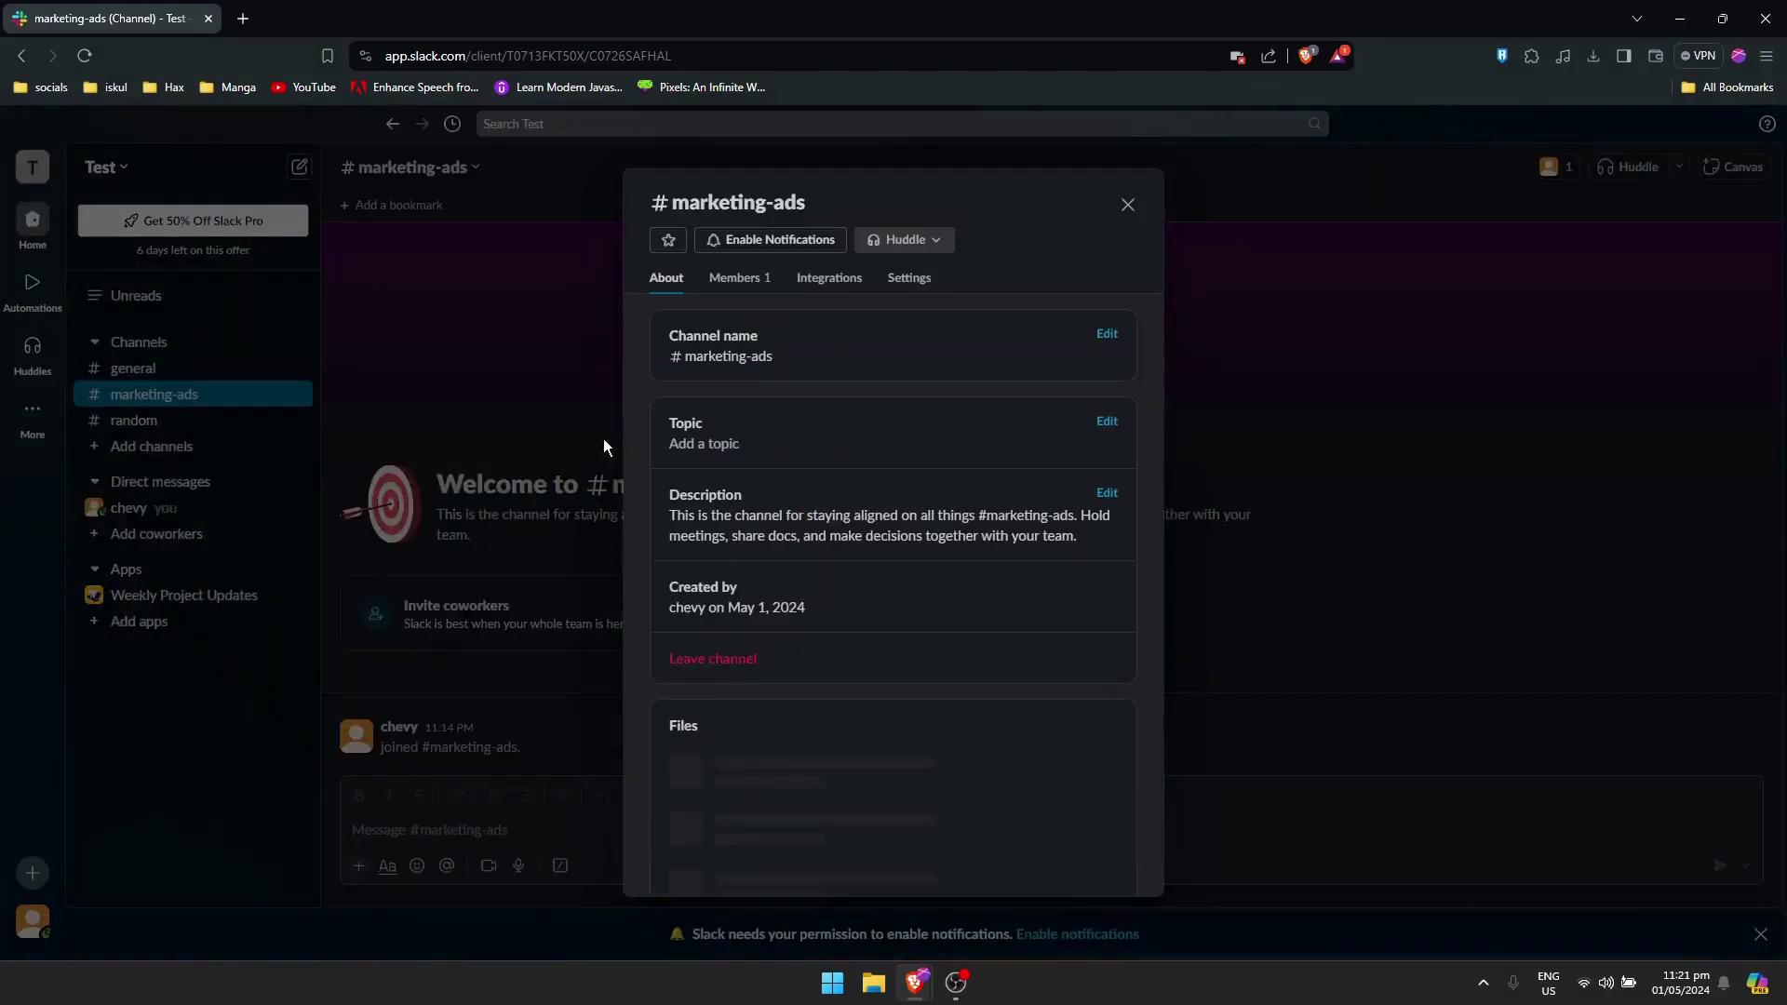
left_click(738, 277)
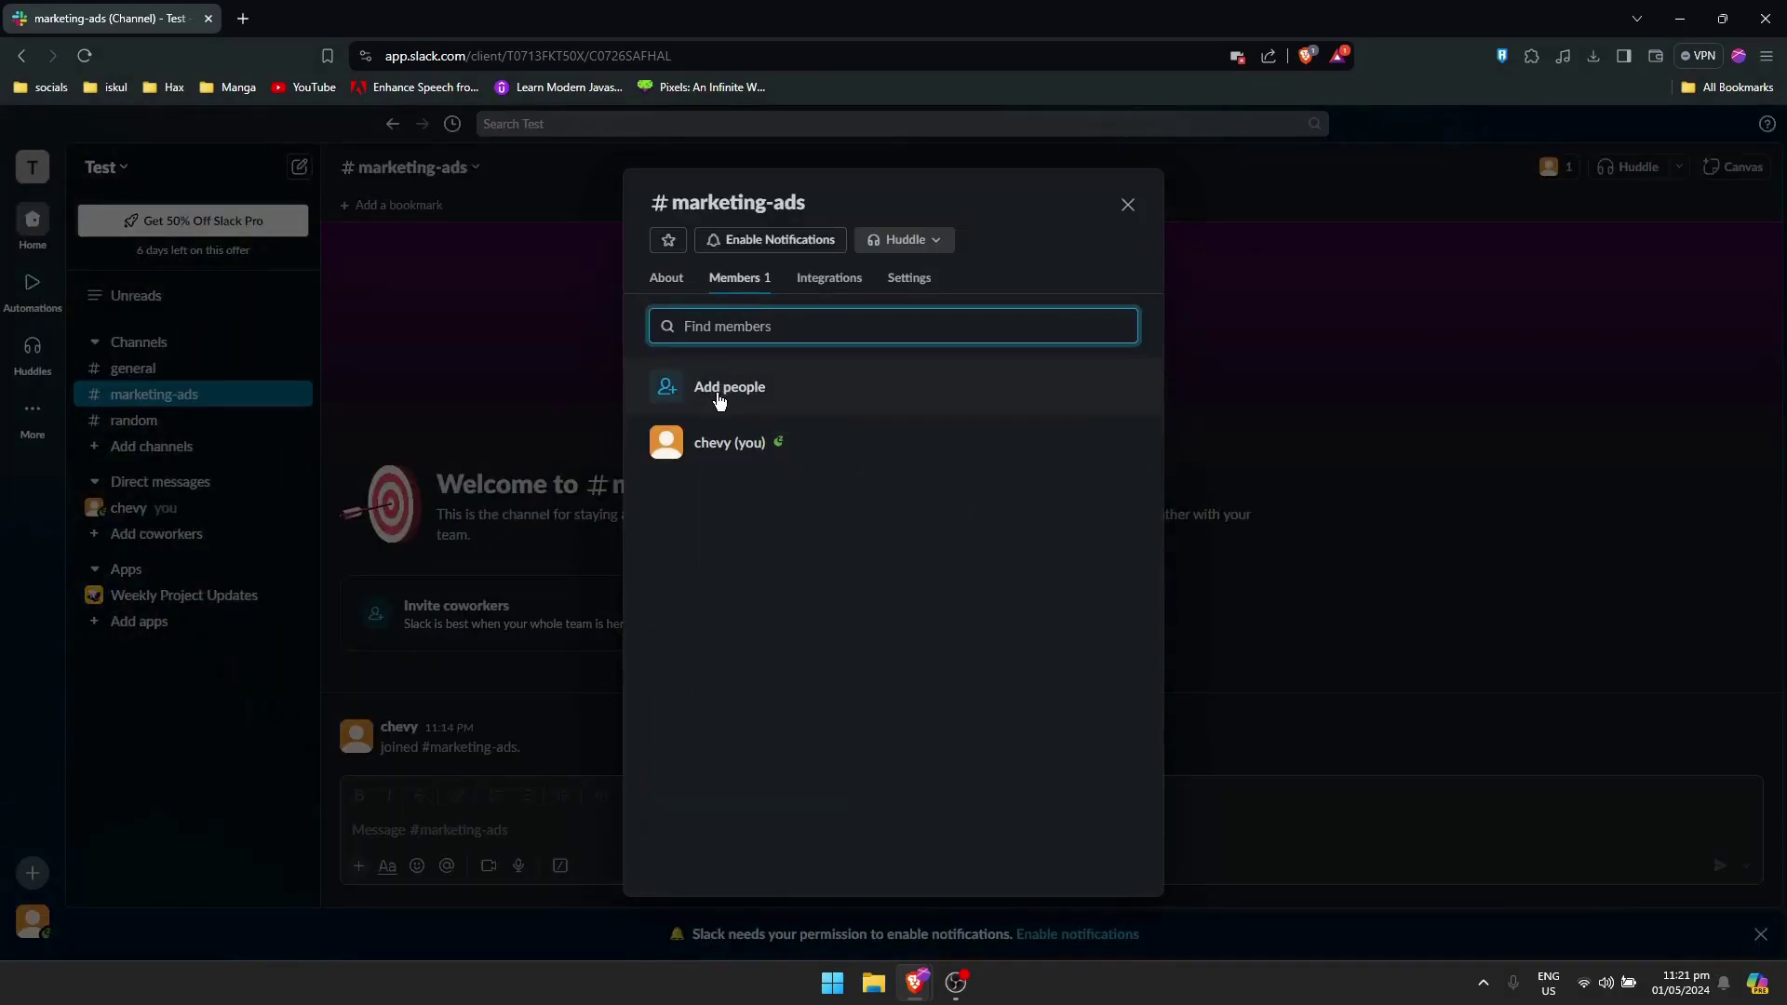
left_click(720, 397)
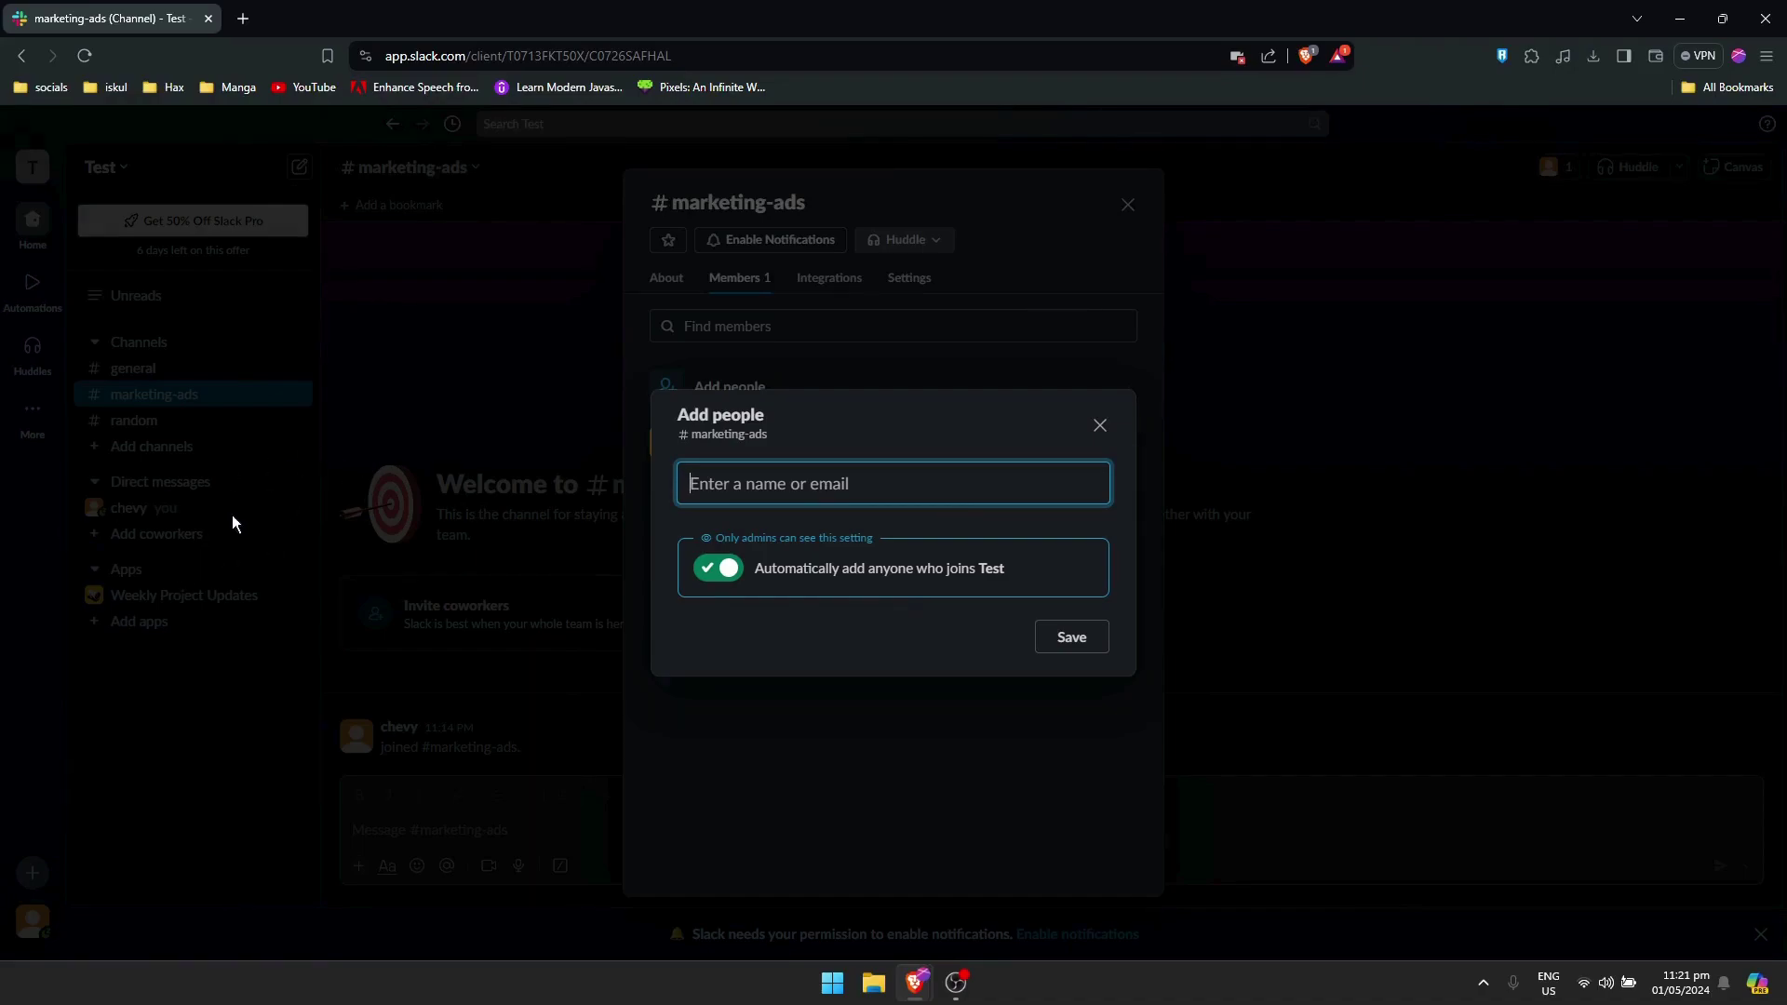
left_click(1097, 424)
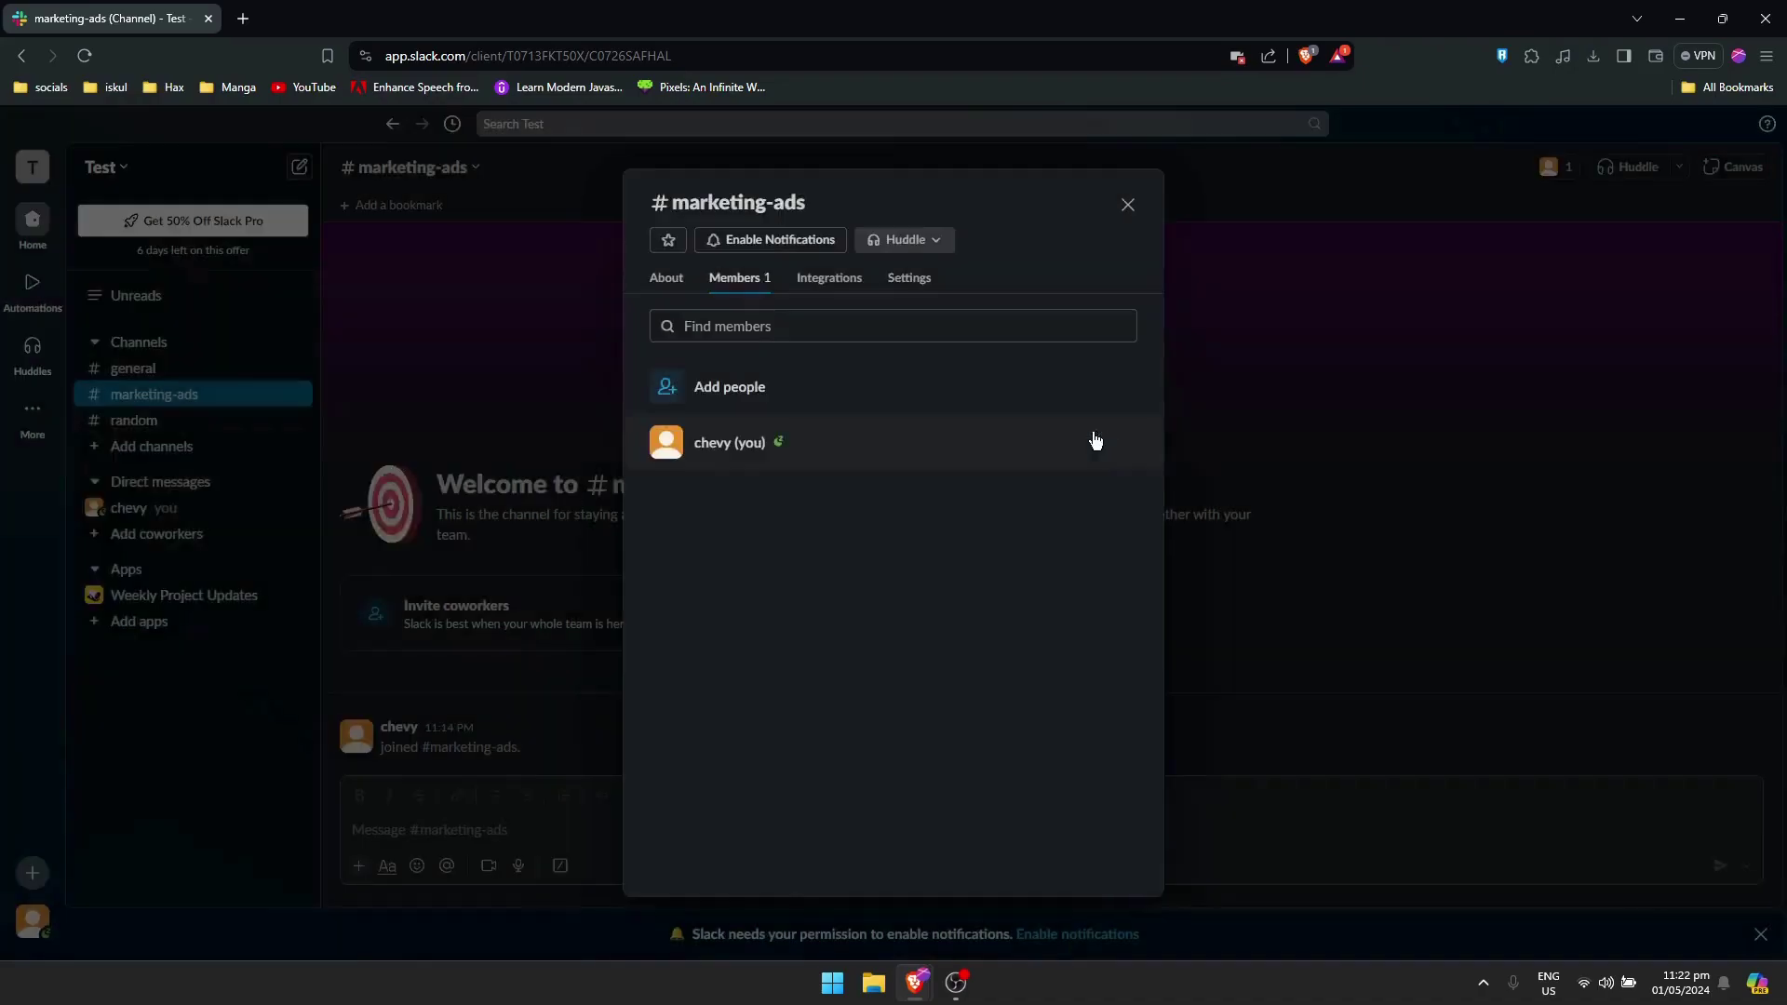
left_click(1124, 203)
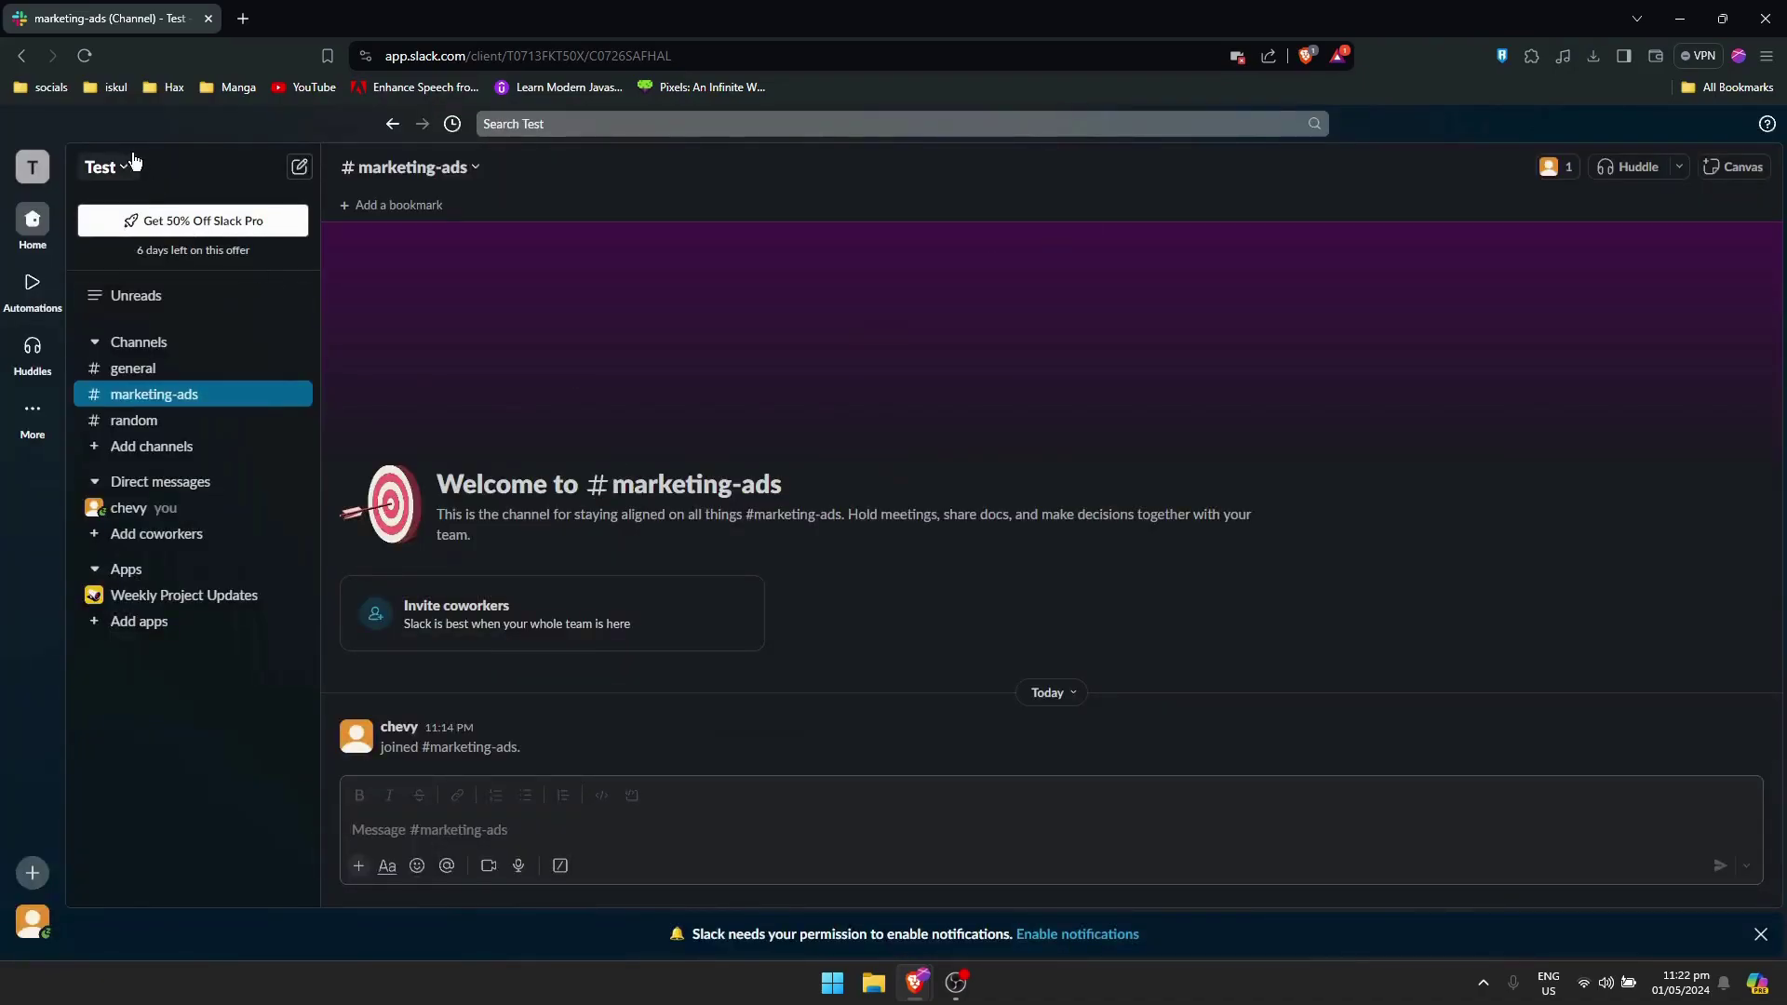
Step: Open the Manage members administration page of the Test workspace
left_click(130, 166)
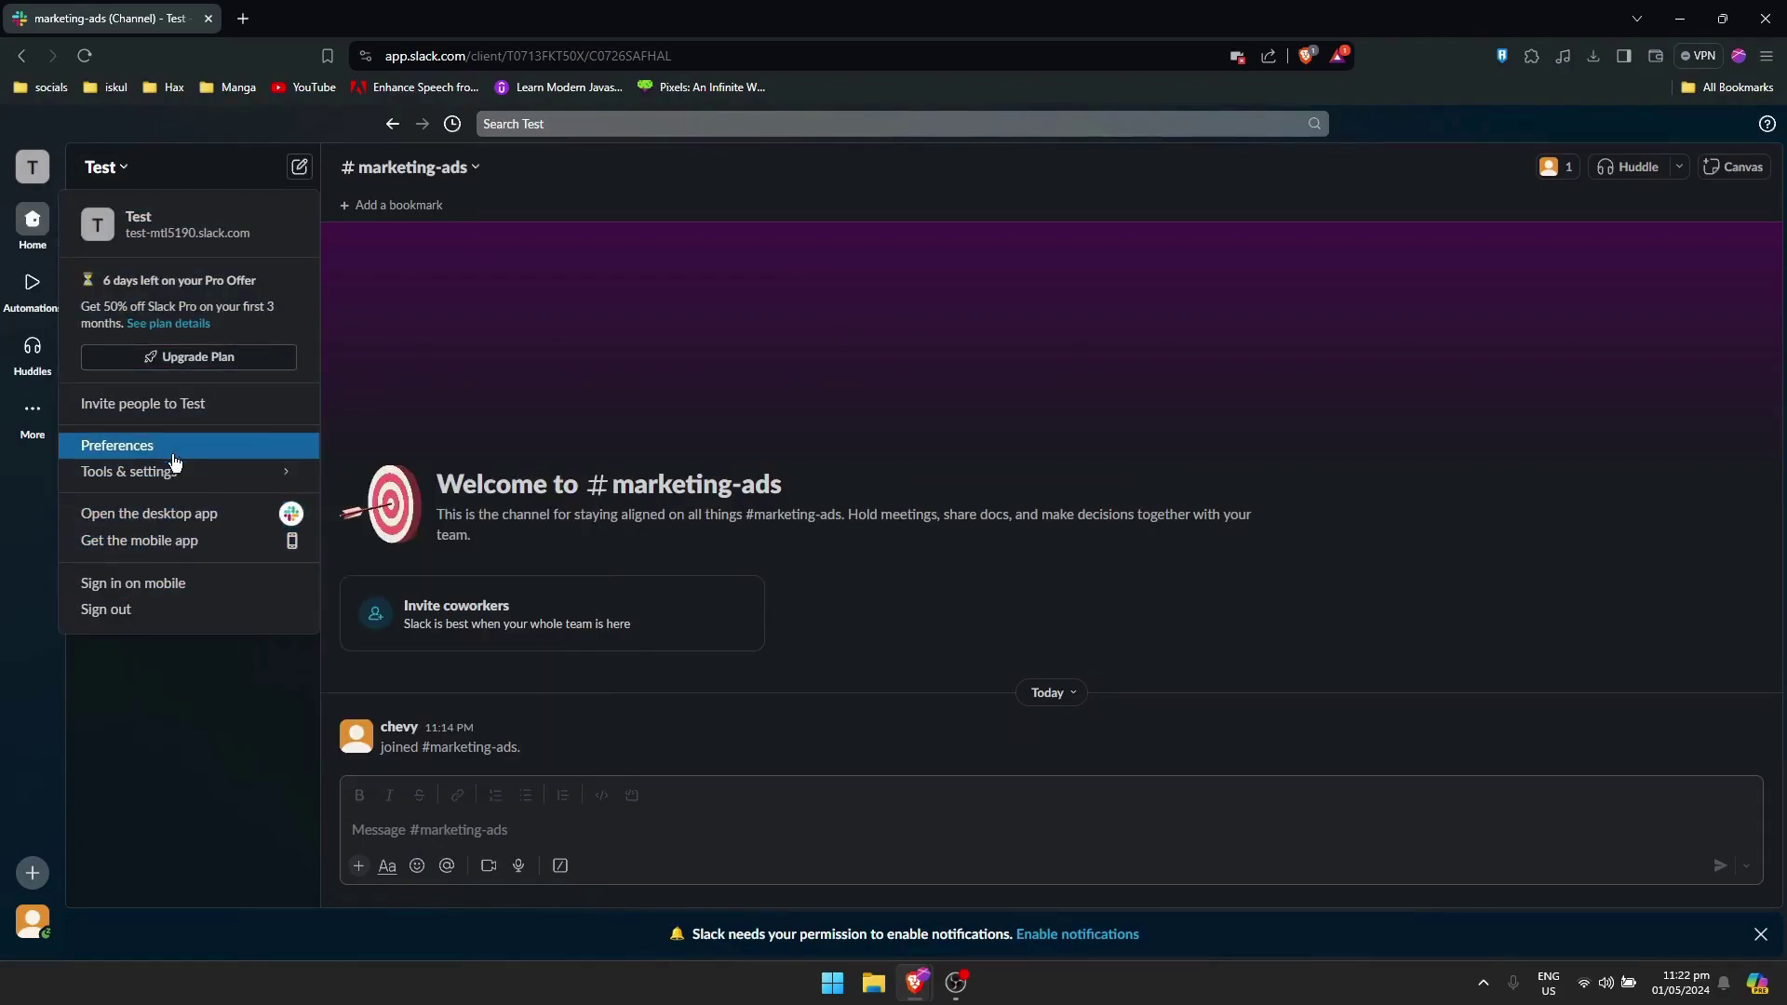
mouse_move(214, 477)
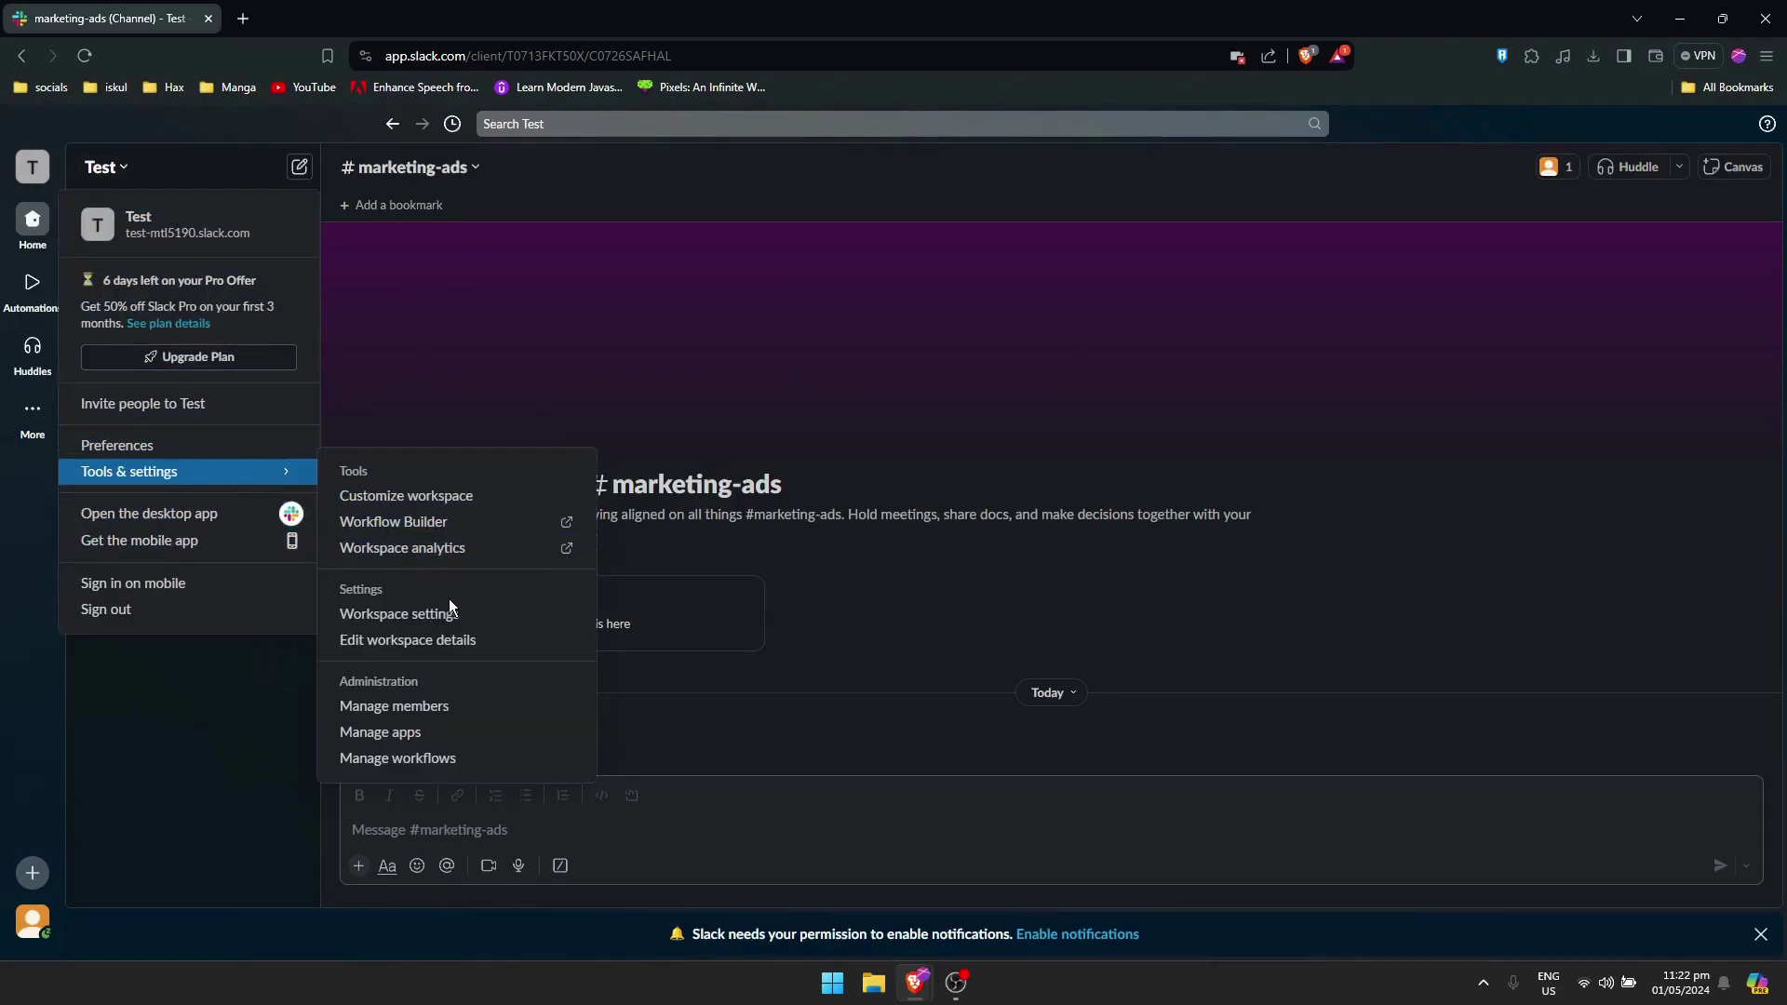
left_click(406, 707)
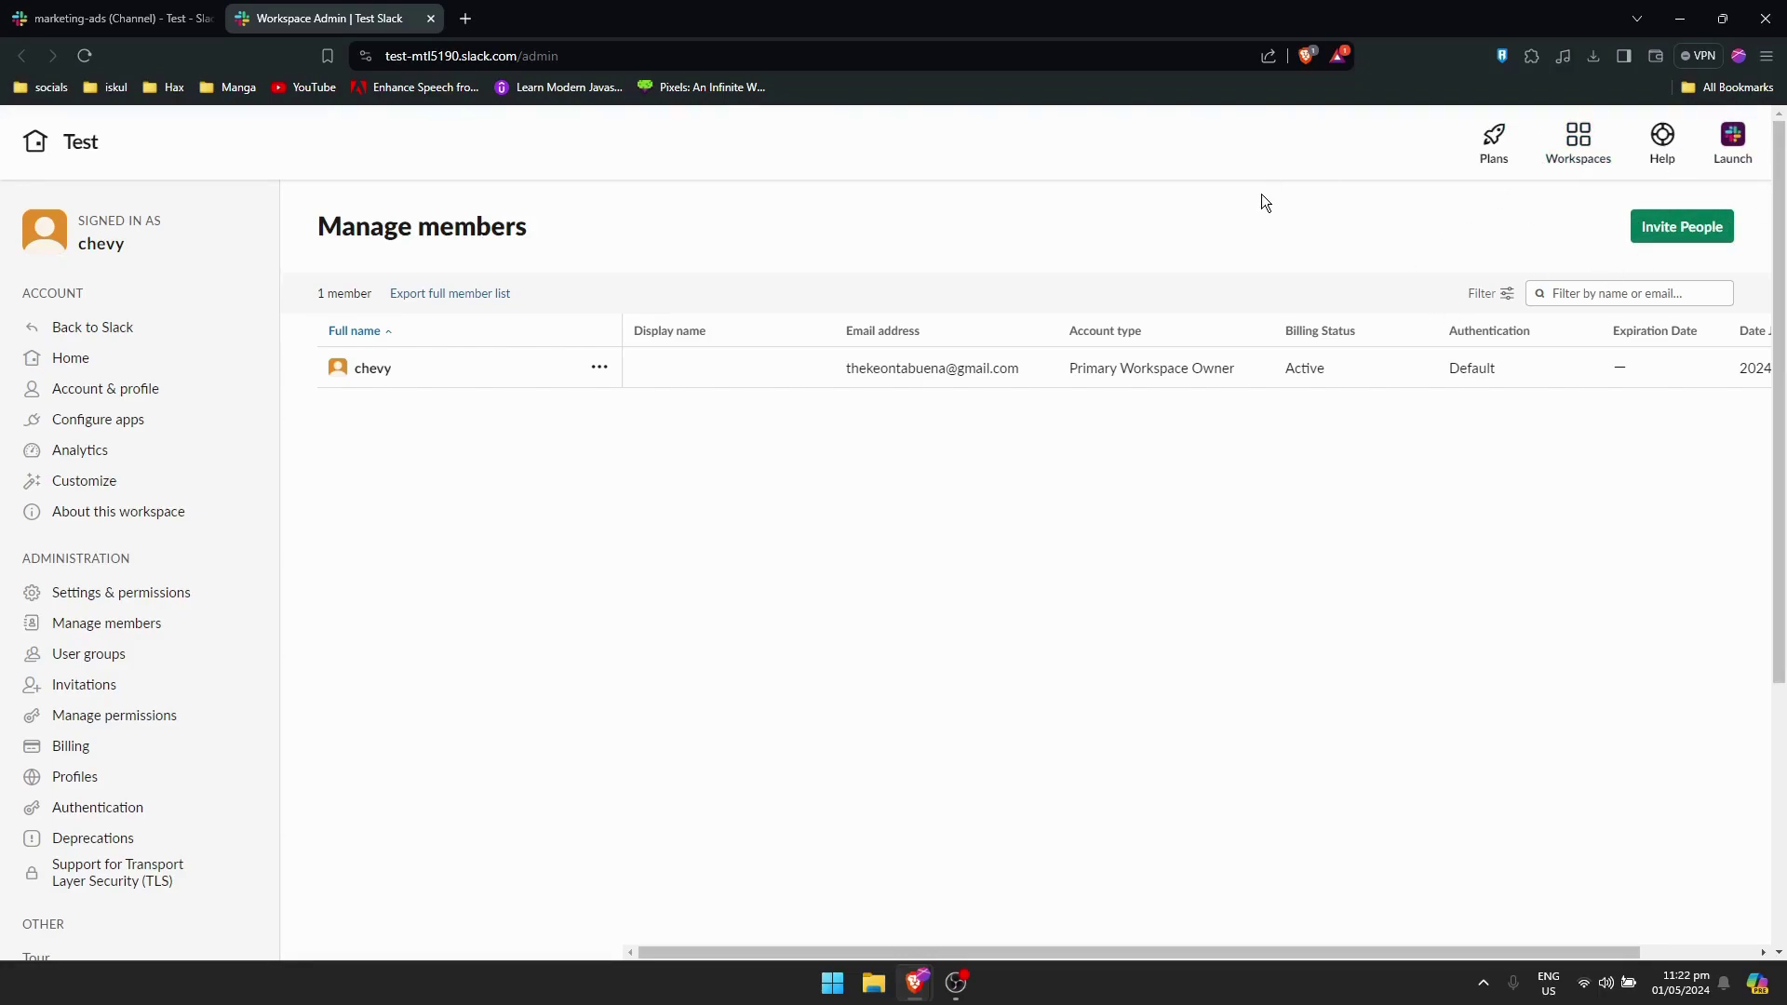
Step: Look at the form for inviting people to Test and the account options of the primary workspace owner
left_click(1693, 234)
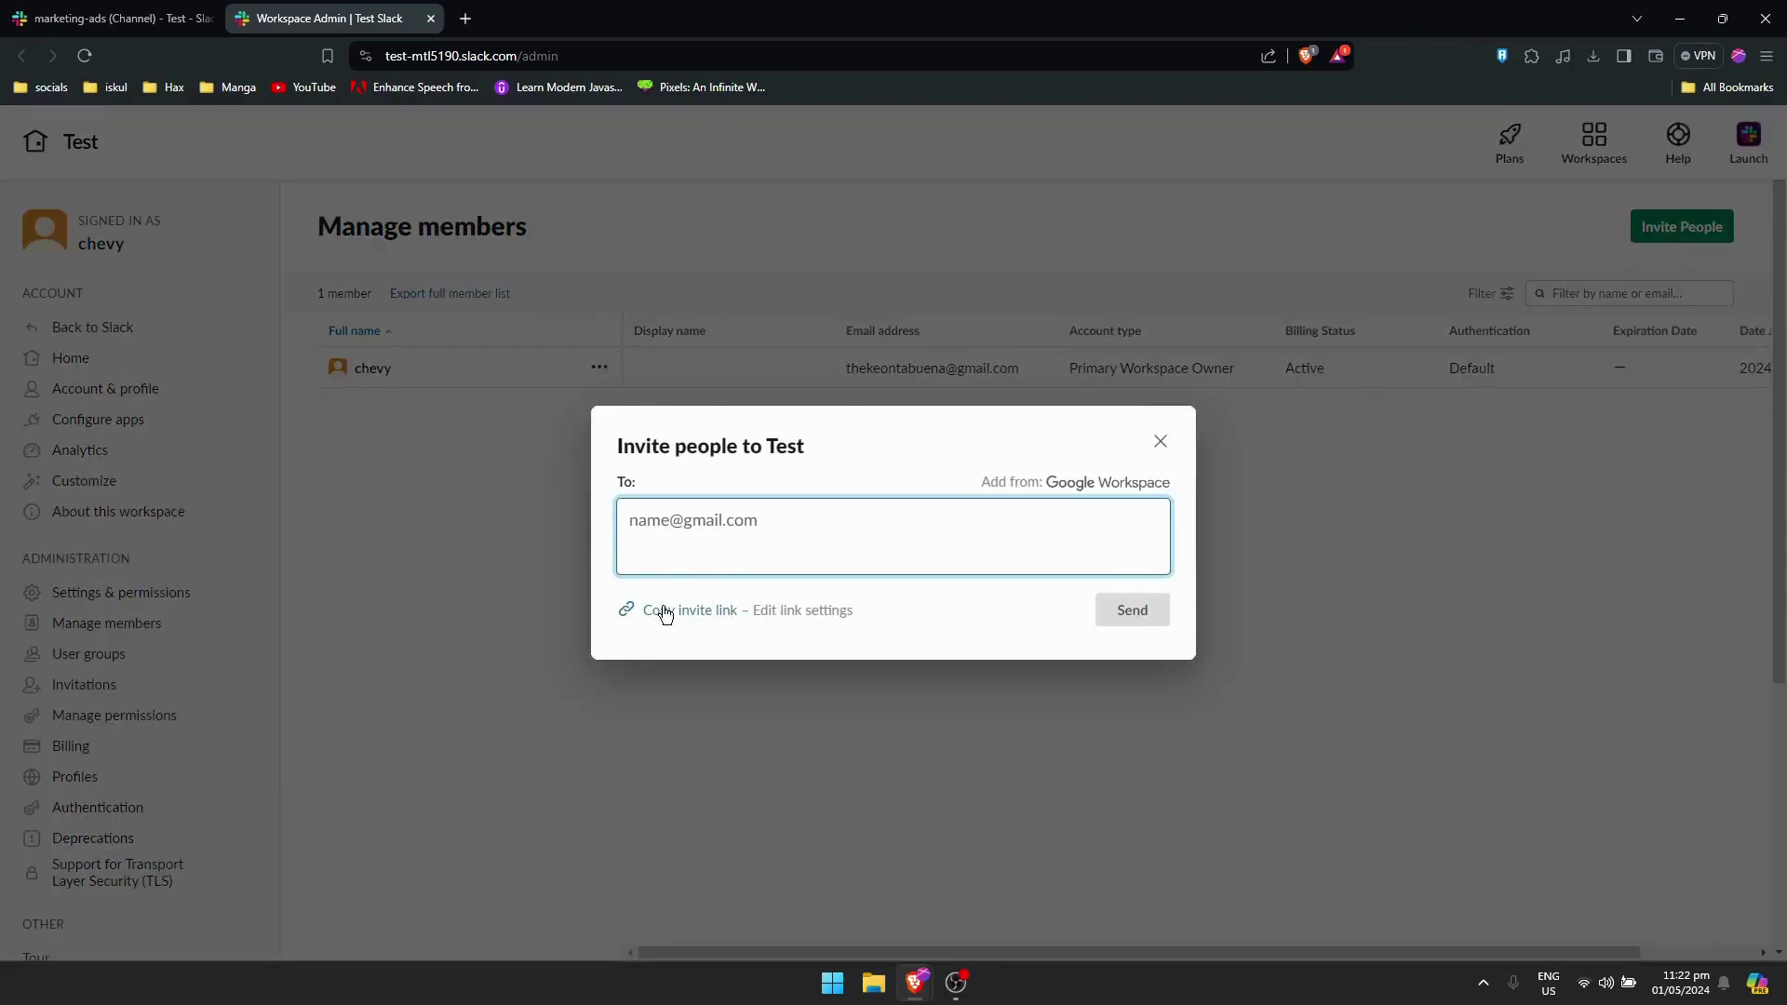
left_click(1161, 441)
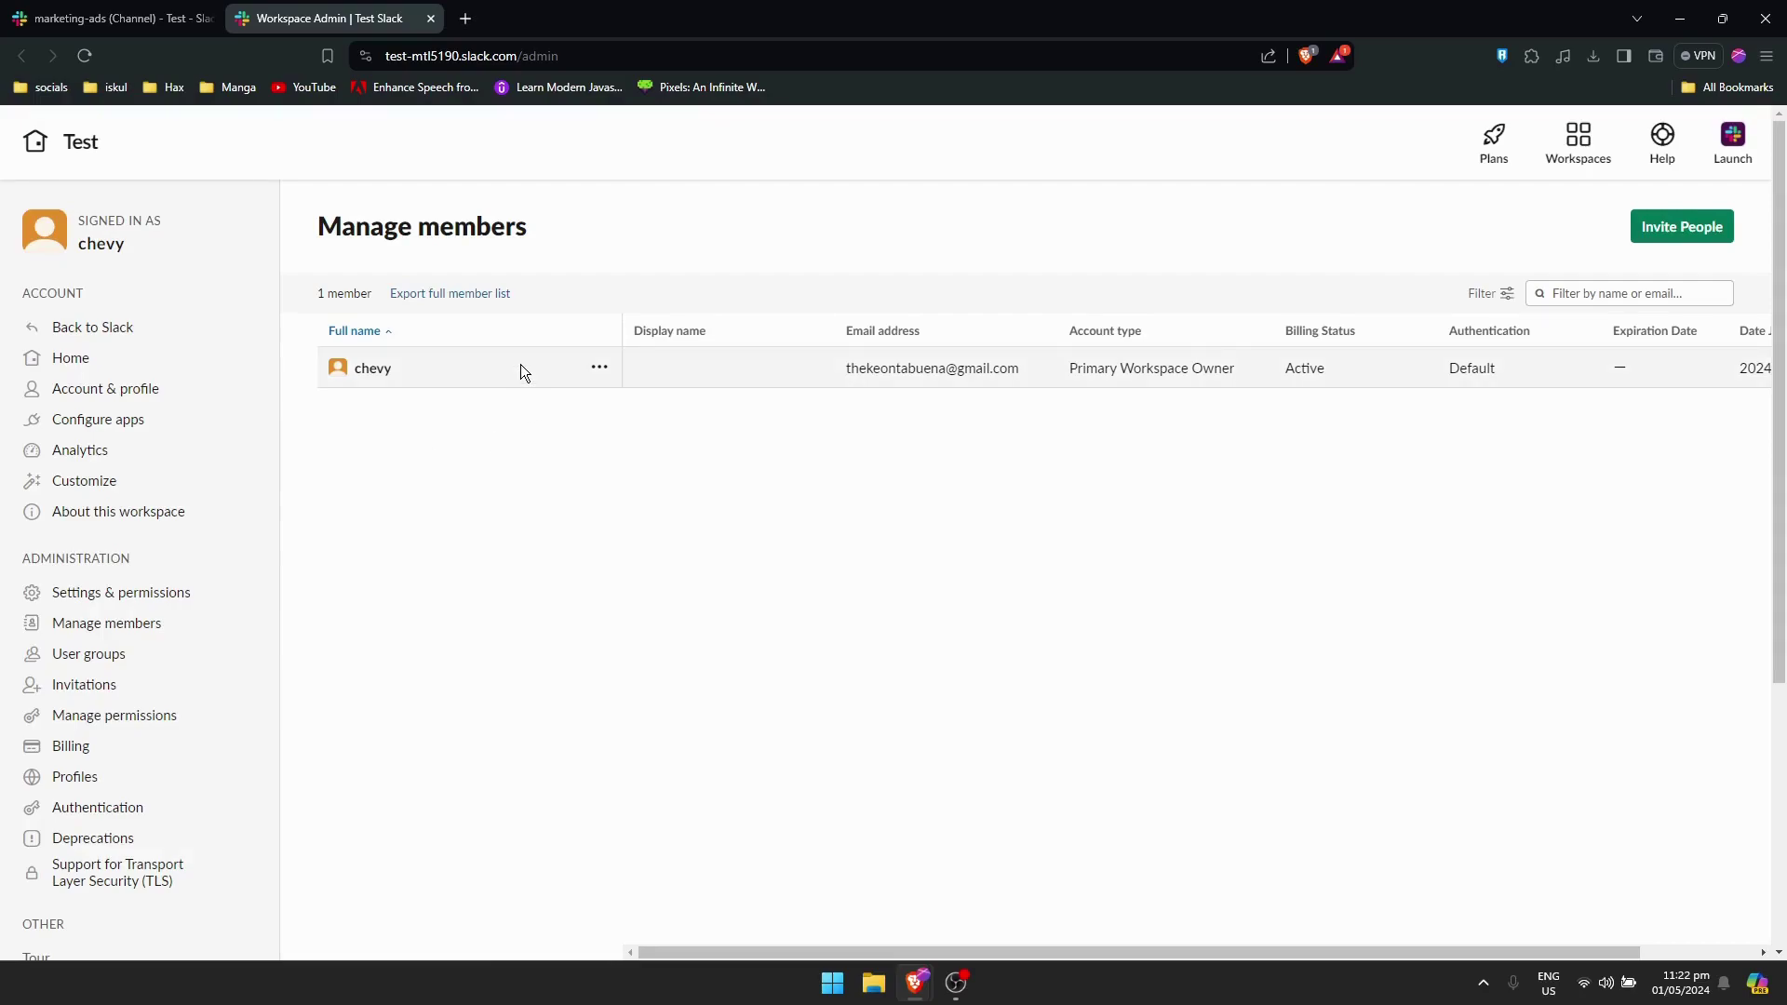
left_click(600, 367)
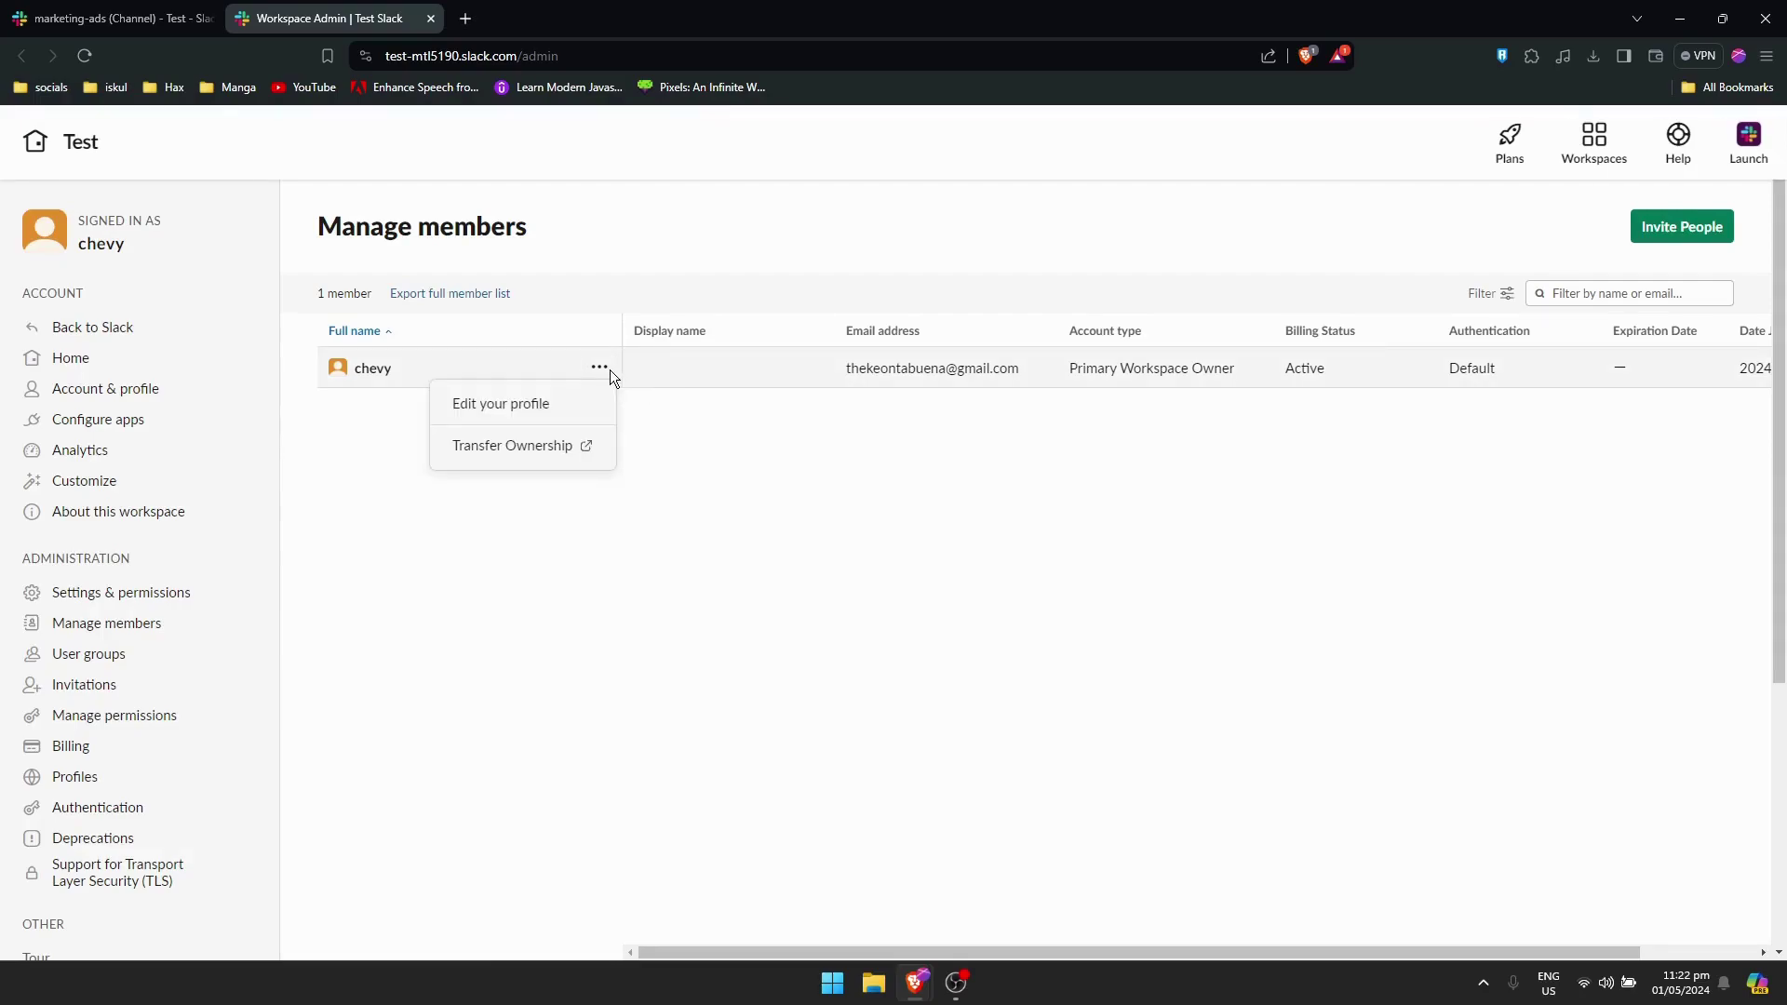
left_click(1647, 233)
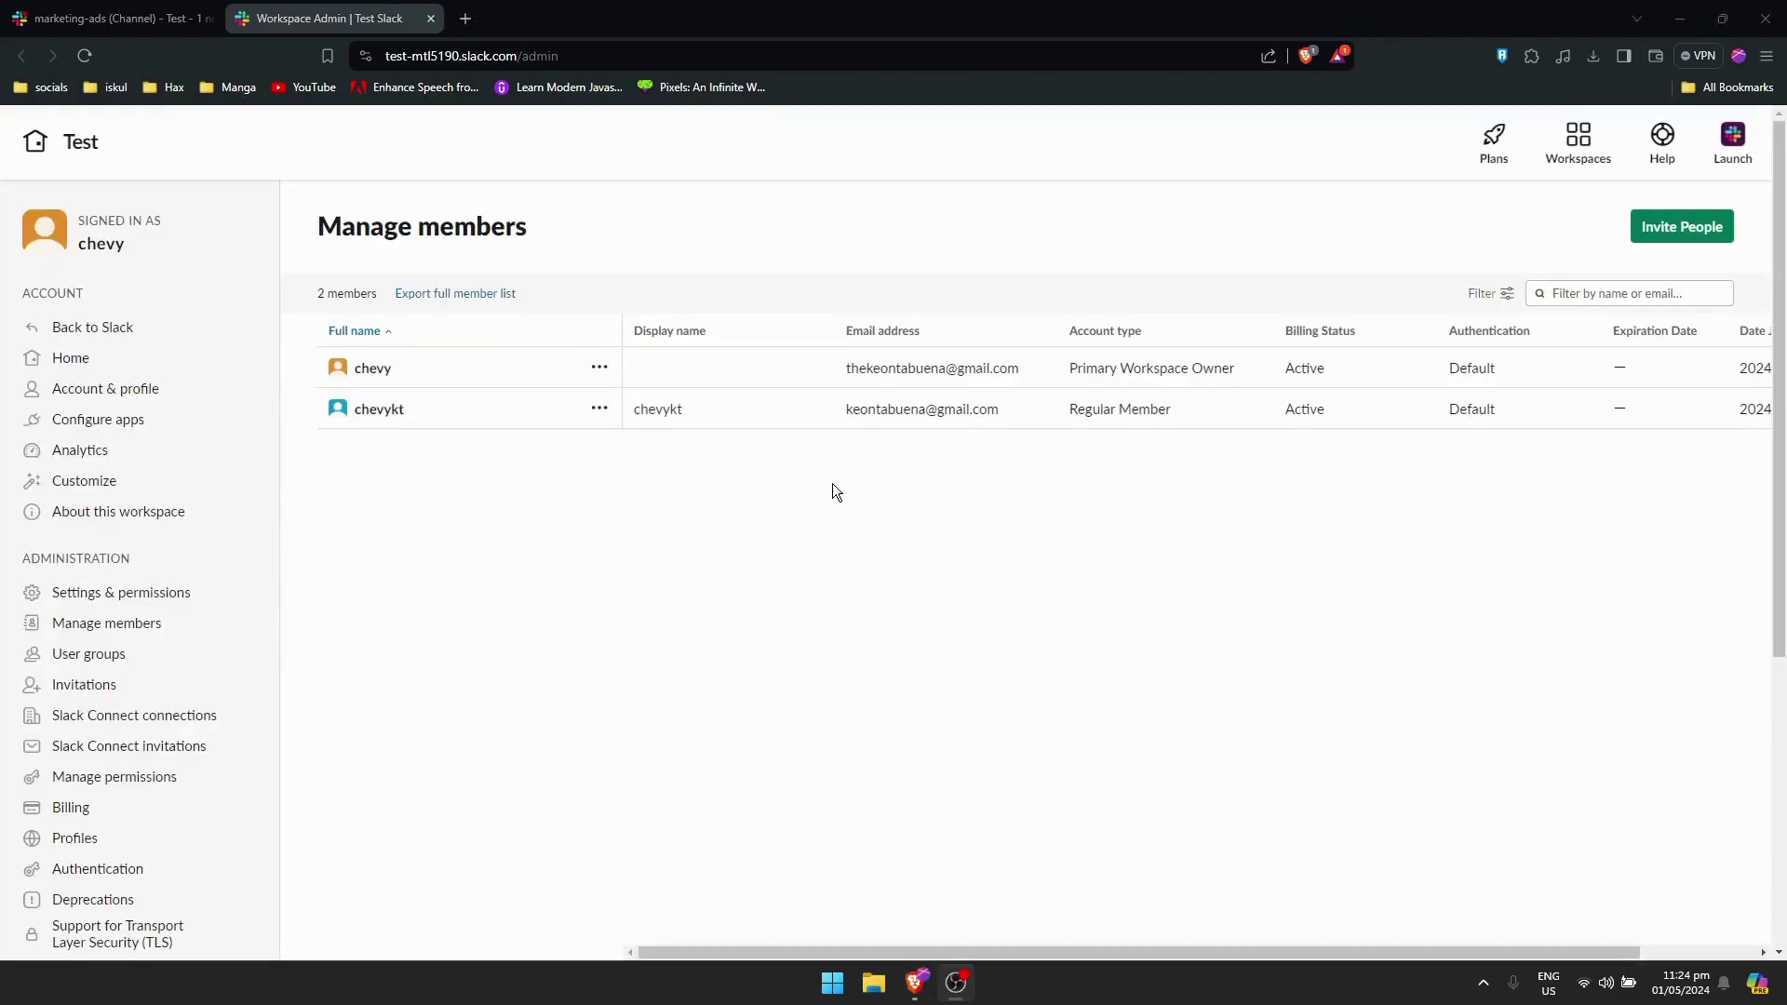
Step: Change the account type of the regular member to Workspace Admin and save it
left_click(522, 475)
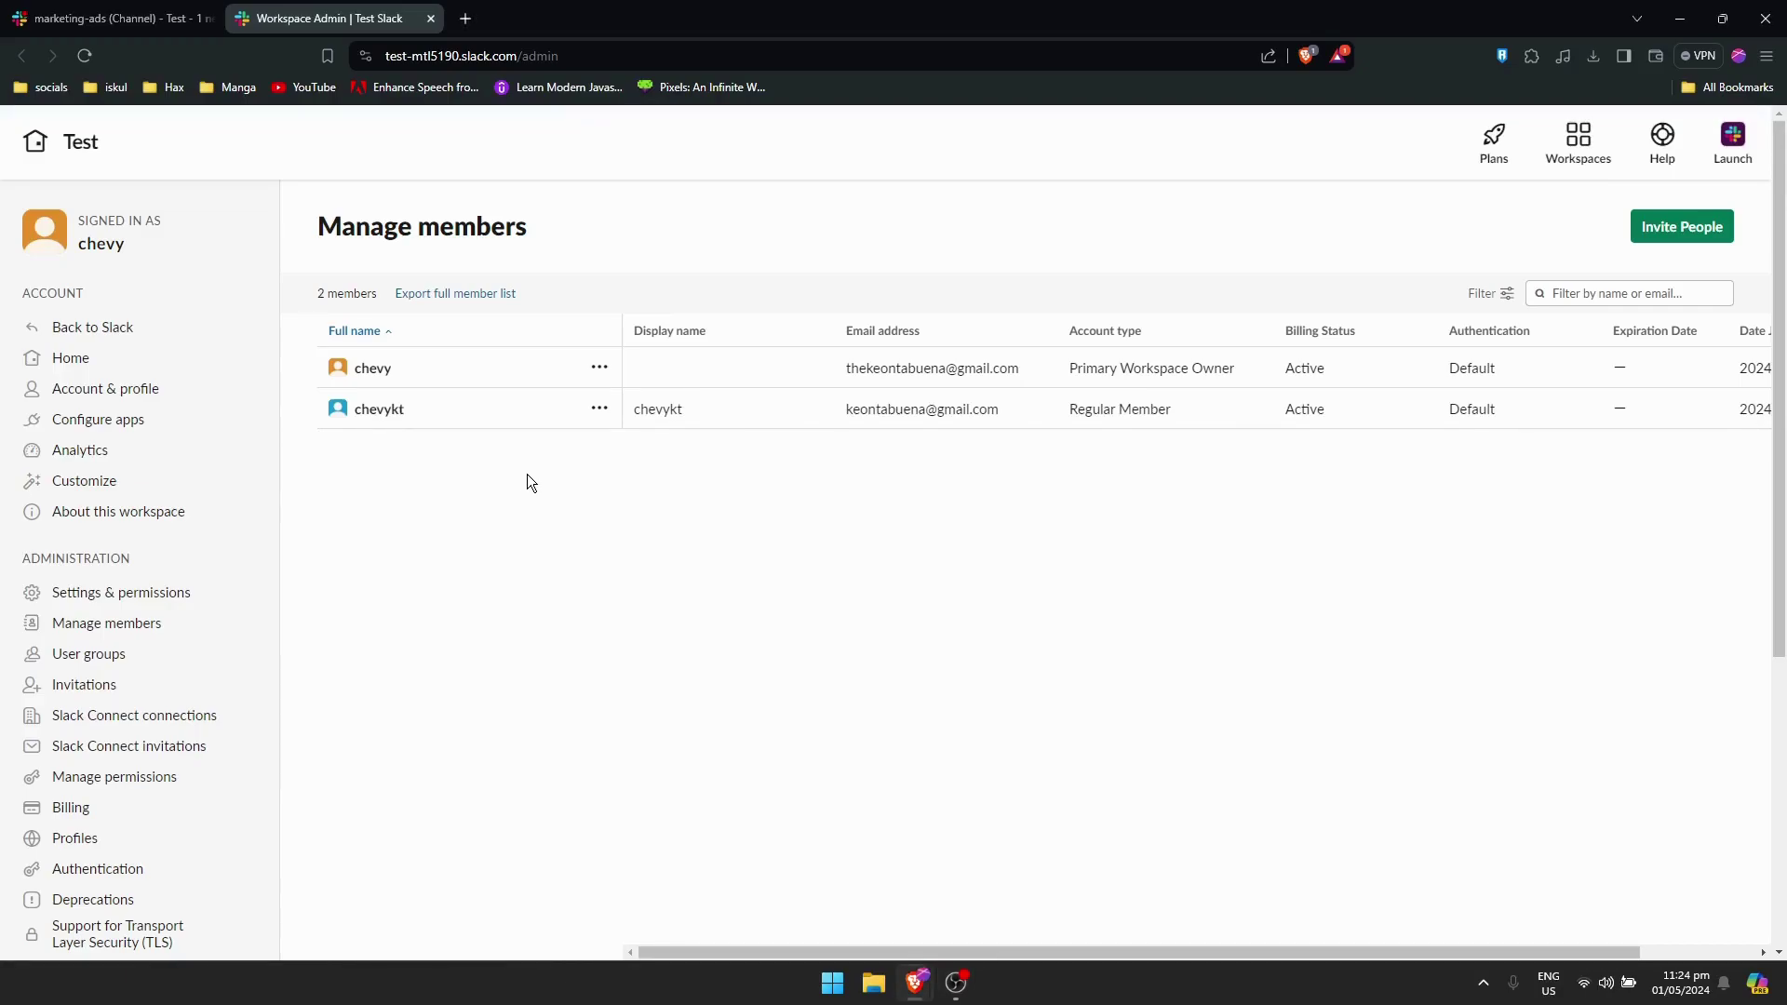
left_click(601, 412)
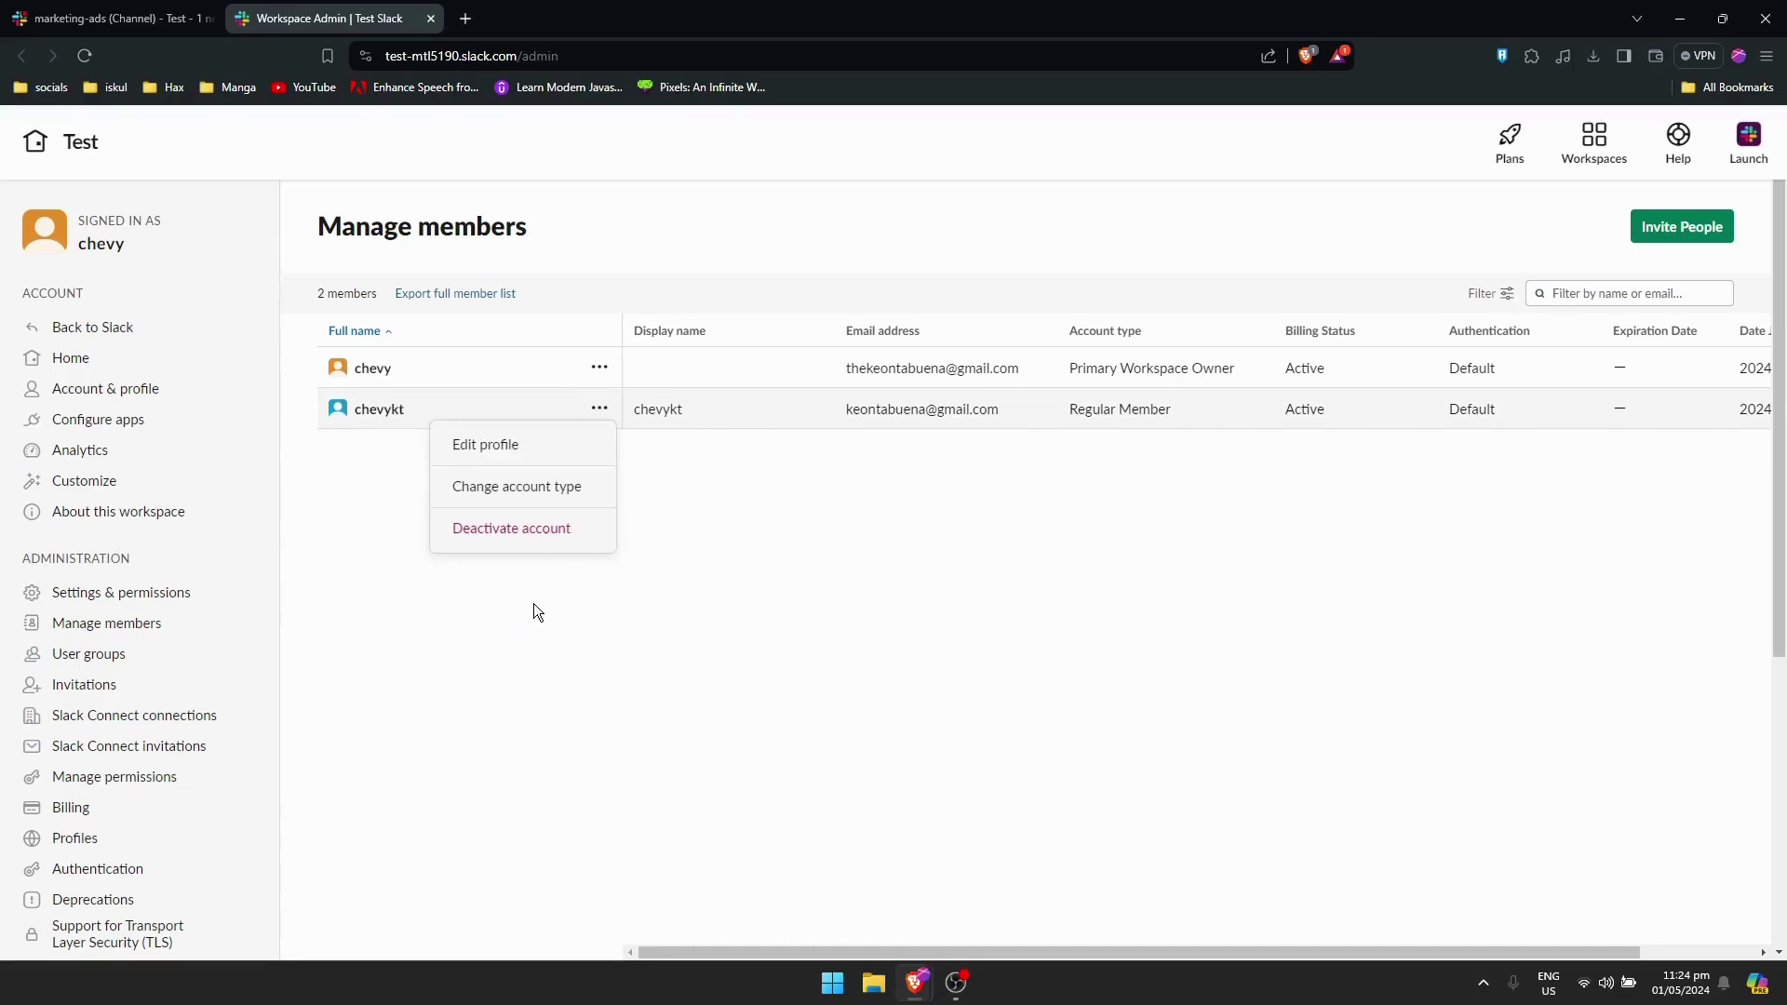
left_click(524, 494)
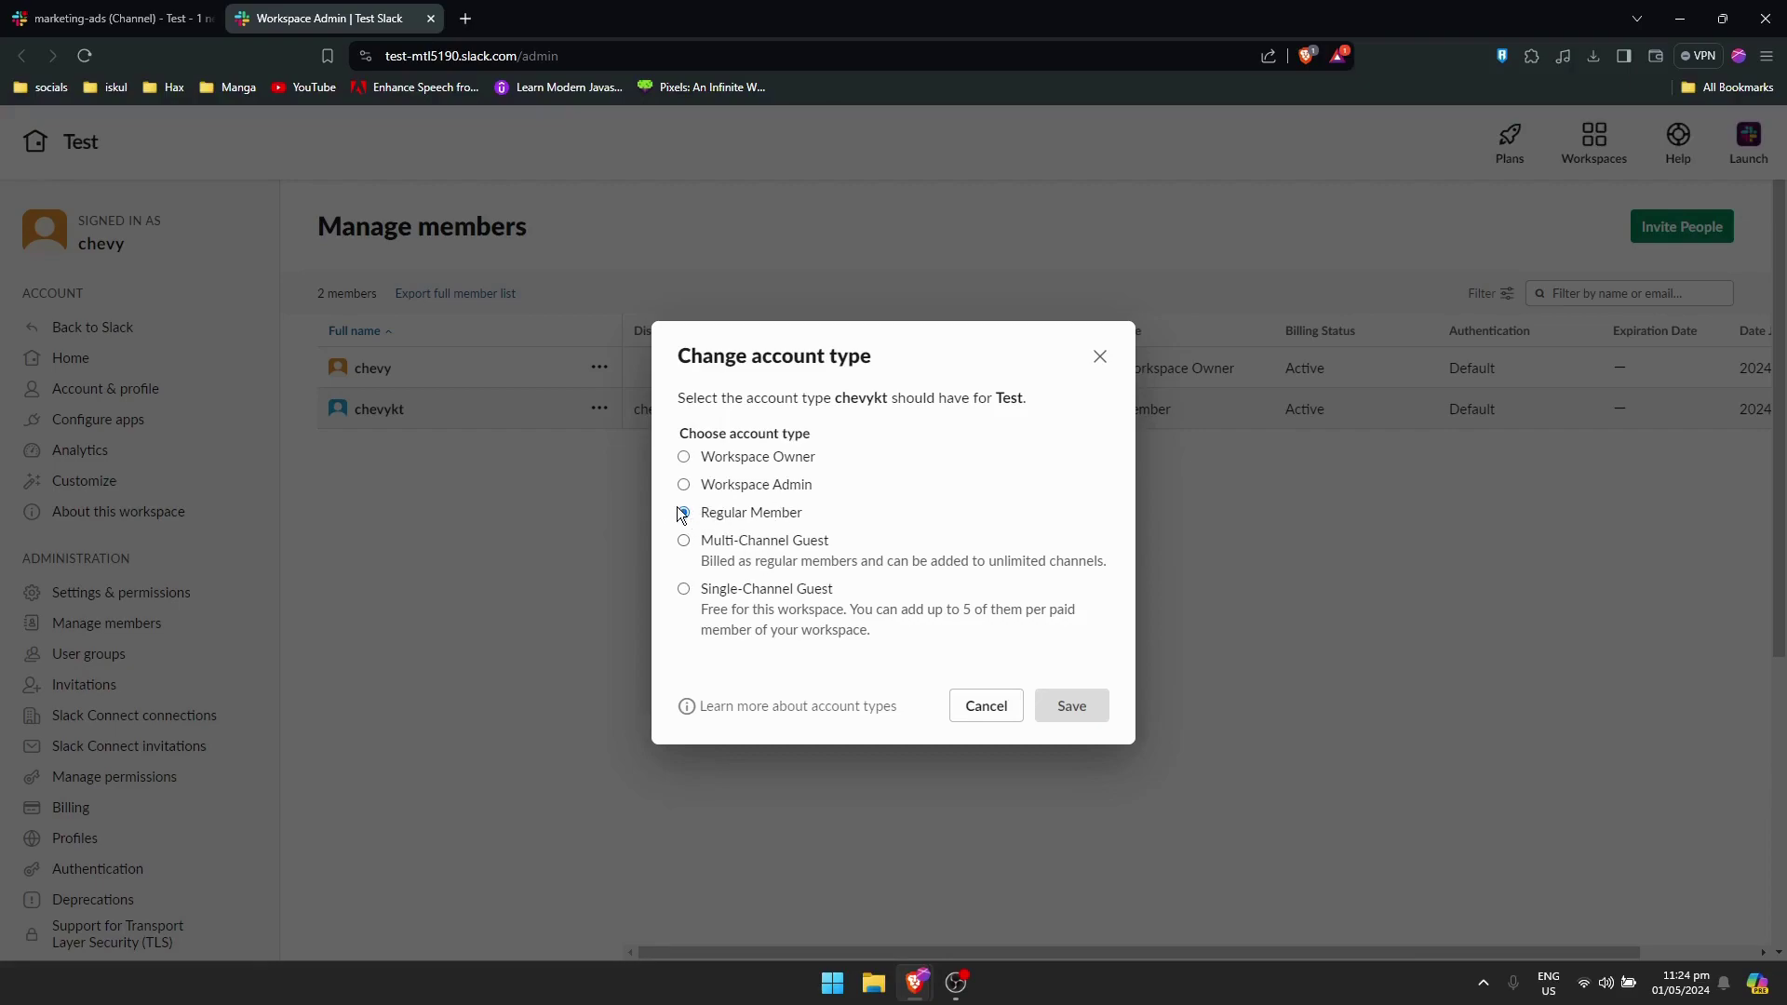
left_click(754, 486)
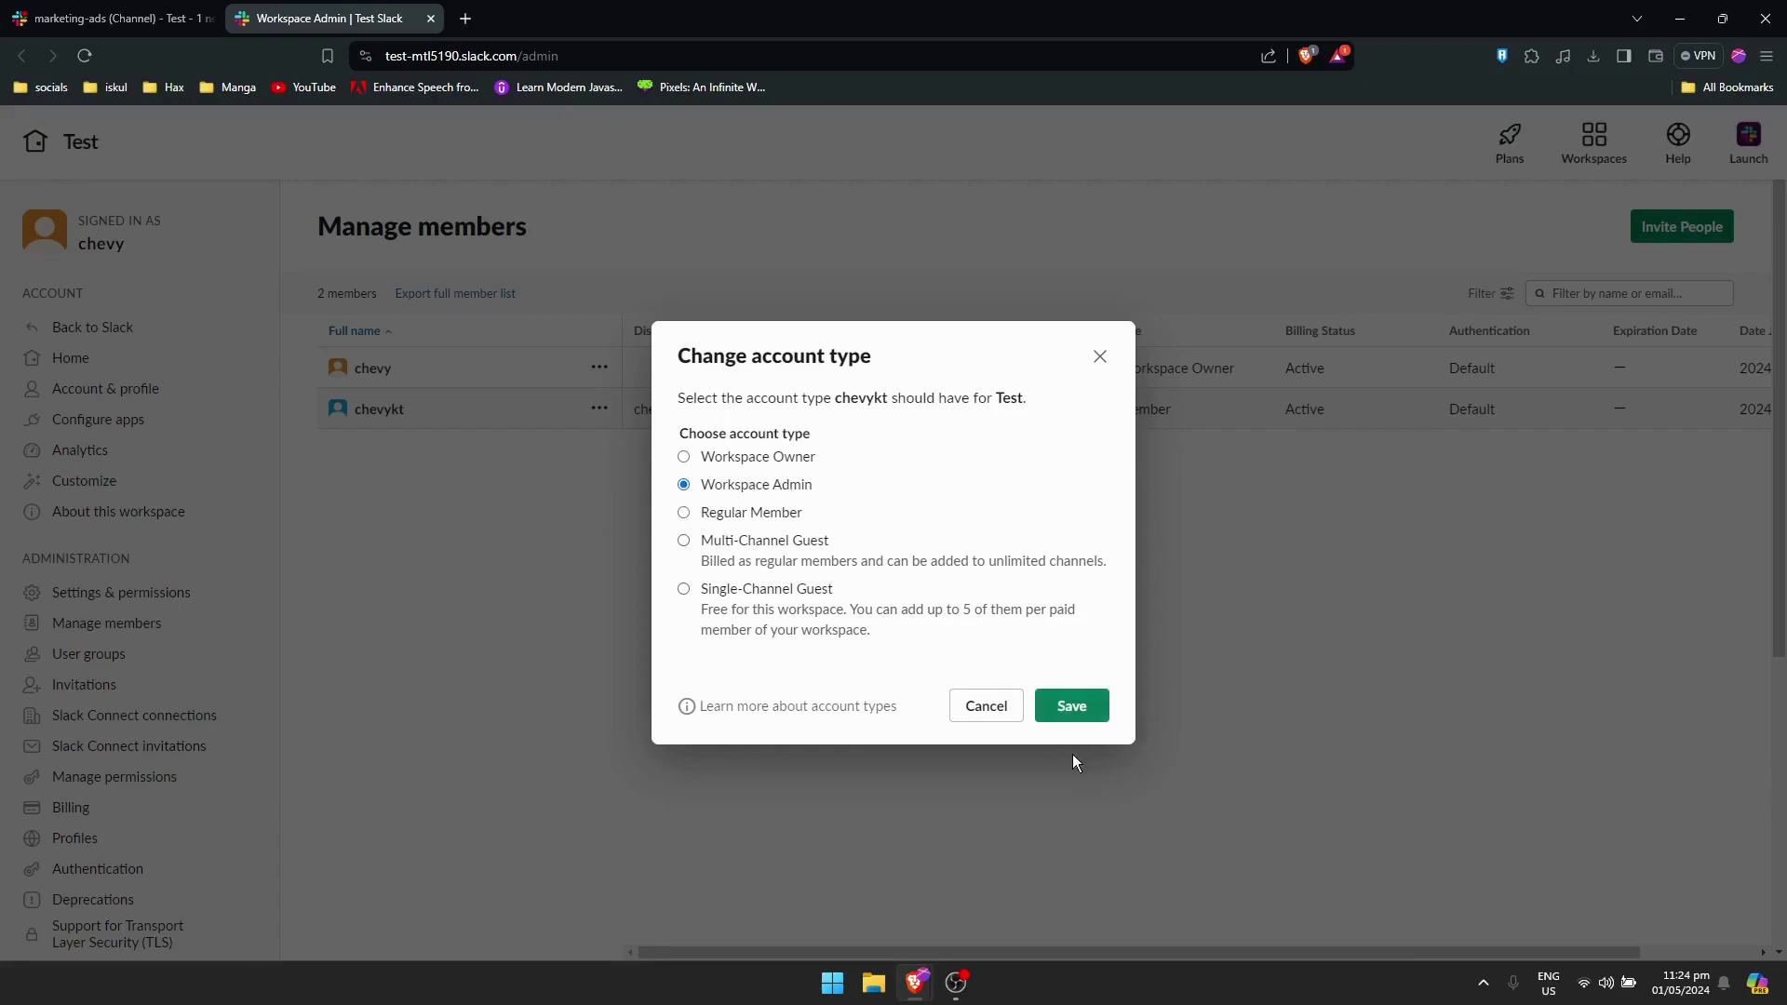
left_click(1070, 710)
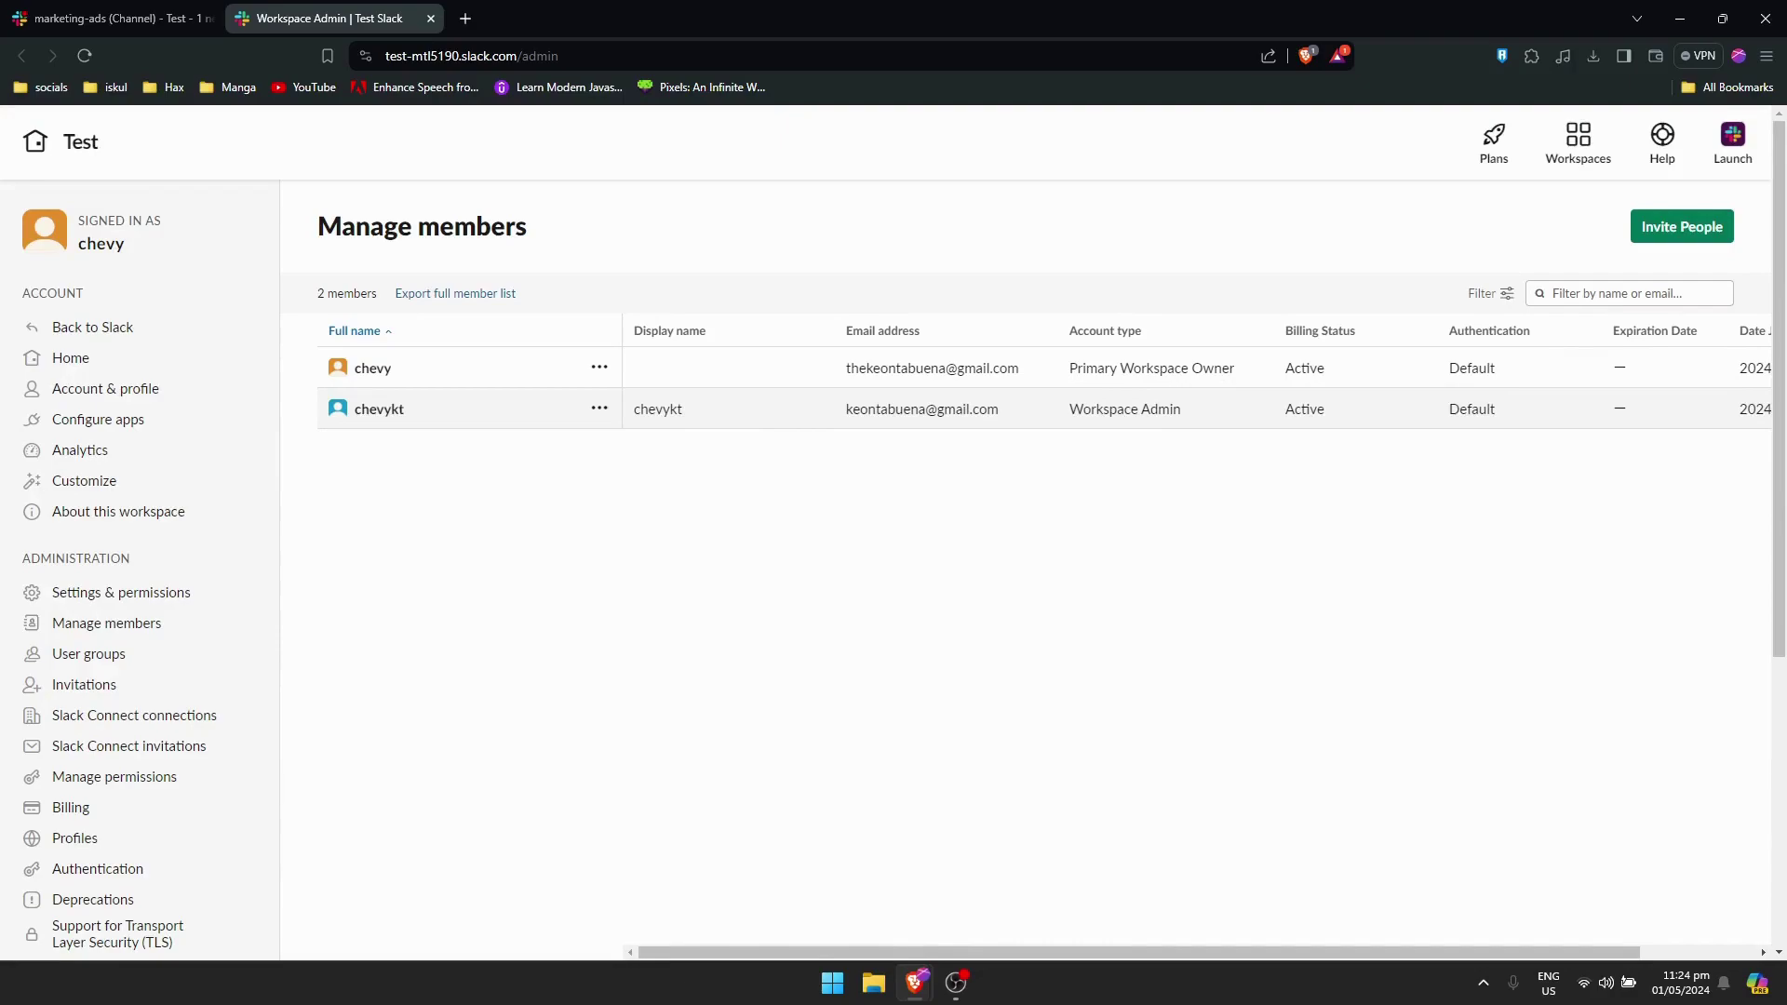